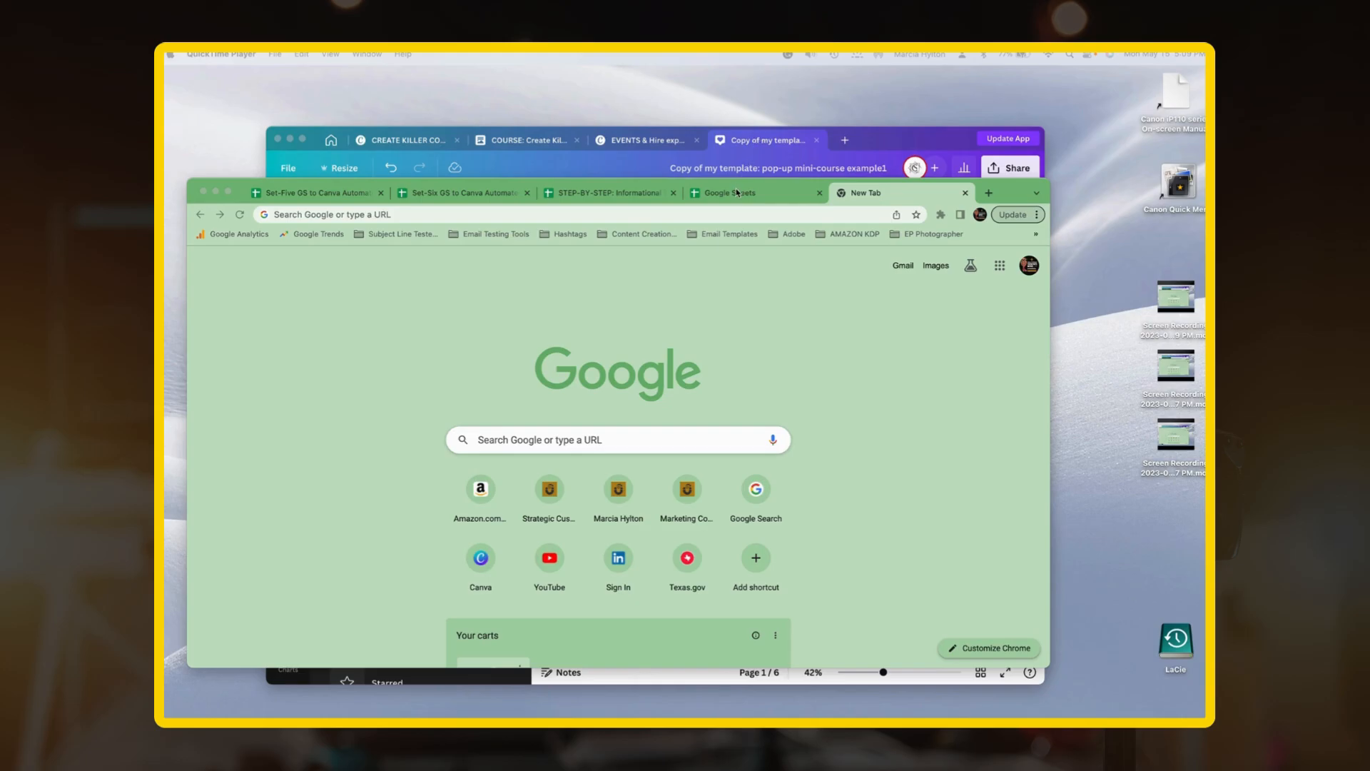
Step: Bring up the "STEP-BY-STEP: Informational Test Canva bulk-create (IG carousel post)" spreadsheet and show the browser full screen
{"action": "left_click", "coordinate": [737, 193]}
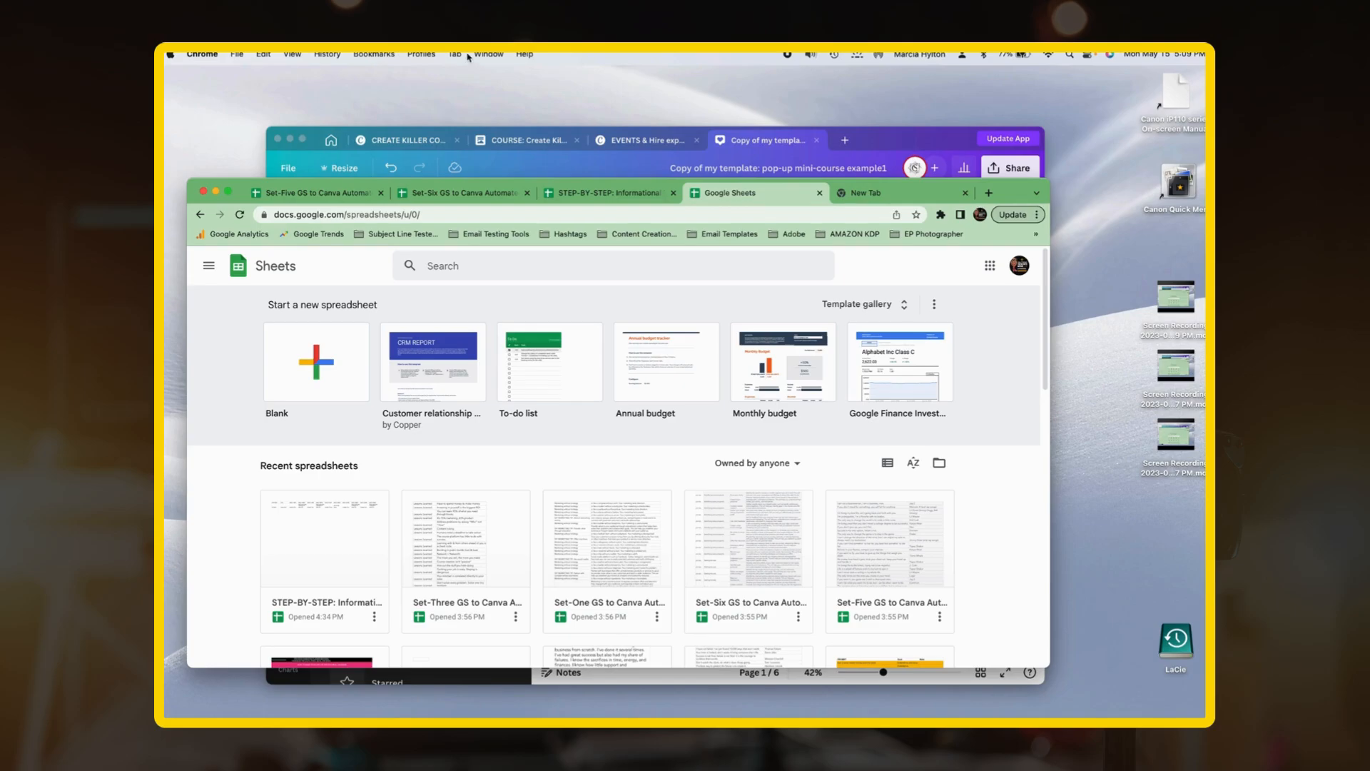
{"action": "left_click", "coordinate": [608, 198]}
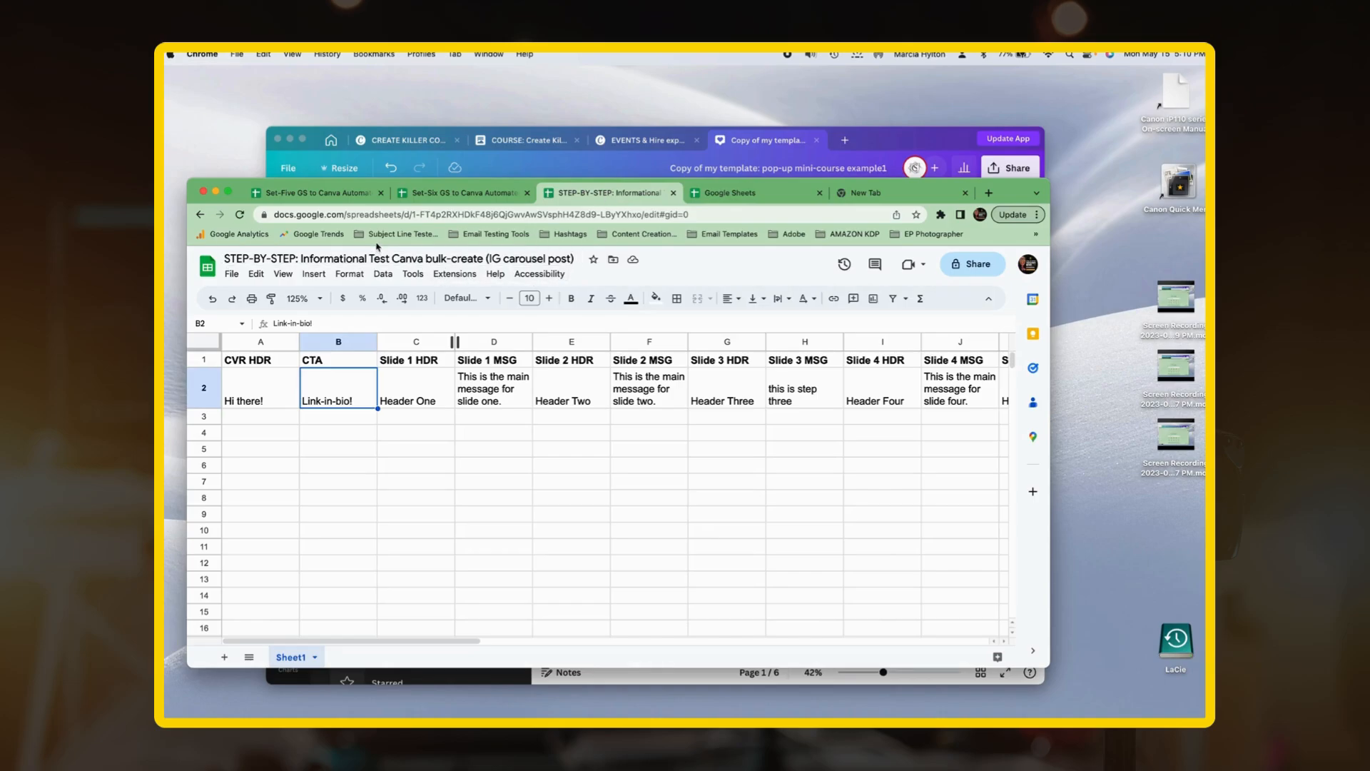
{"action": "left_click", "coordinate": [228, 191]}
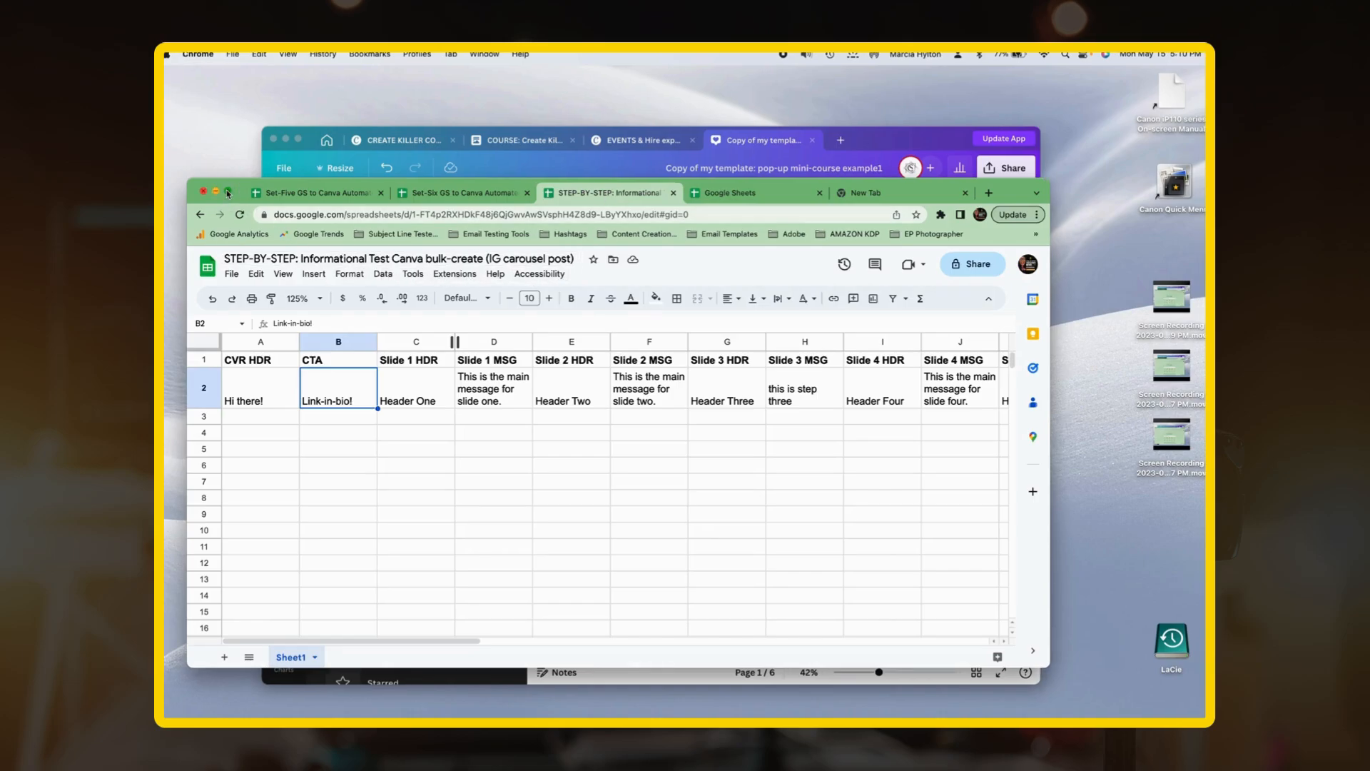
{"action": "left_click", "coordinate": [330, 354]}
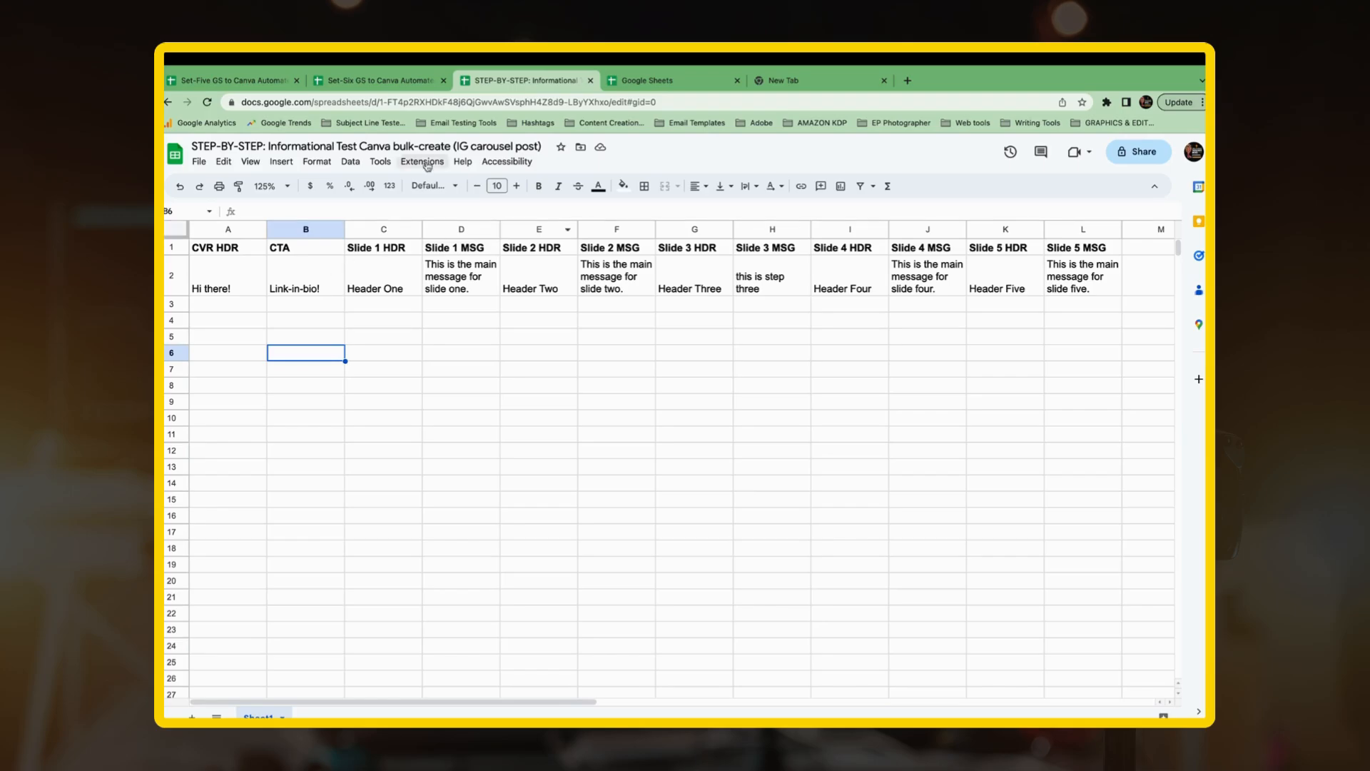
Step: Download the carousel spreadsheet as a Comma Separated Values (.csv) file
{"action": "left_click", "coordinate": [203, 163]}
{"action": "mouse_move", "coordinate": [243, 312]}
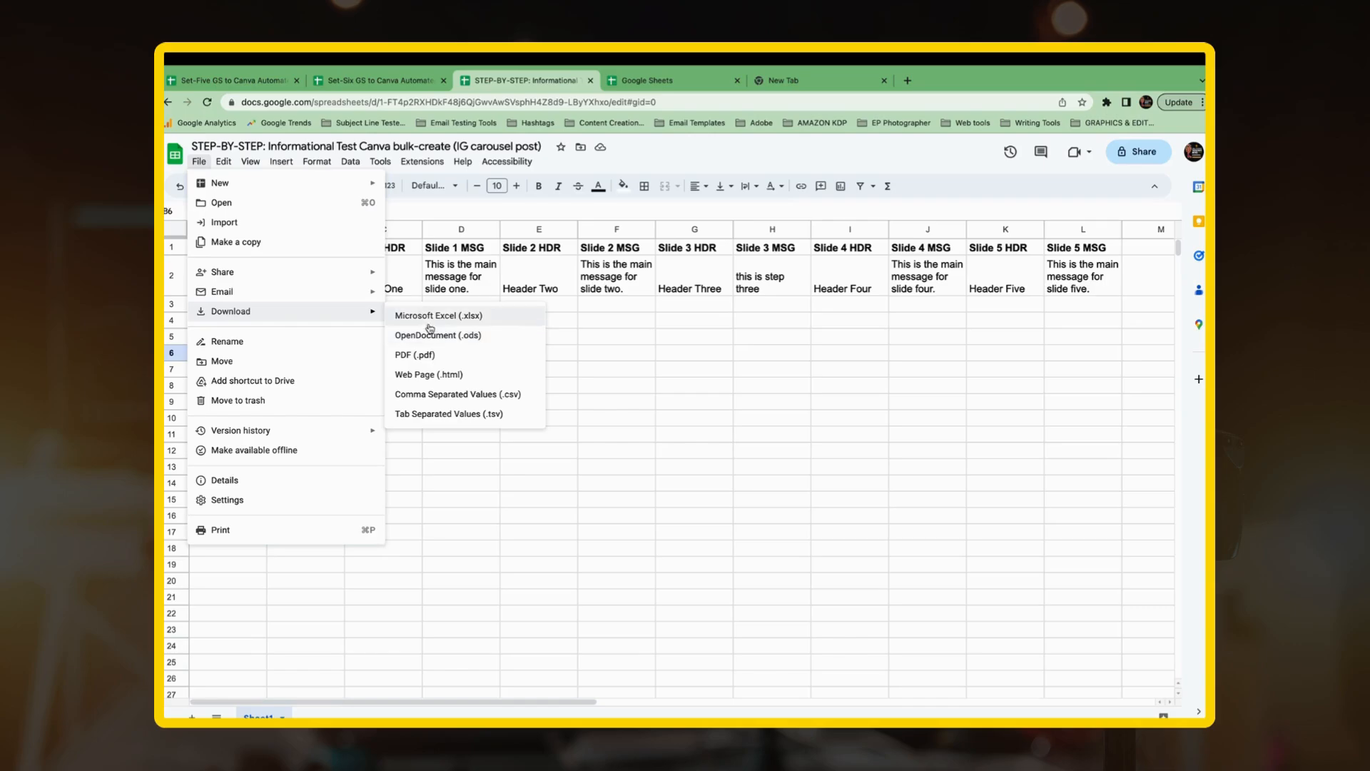
{"action": "left_click", "coordinate": [474, 396]}
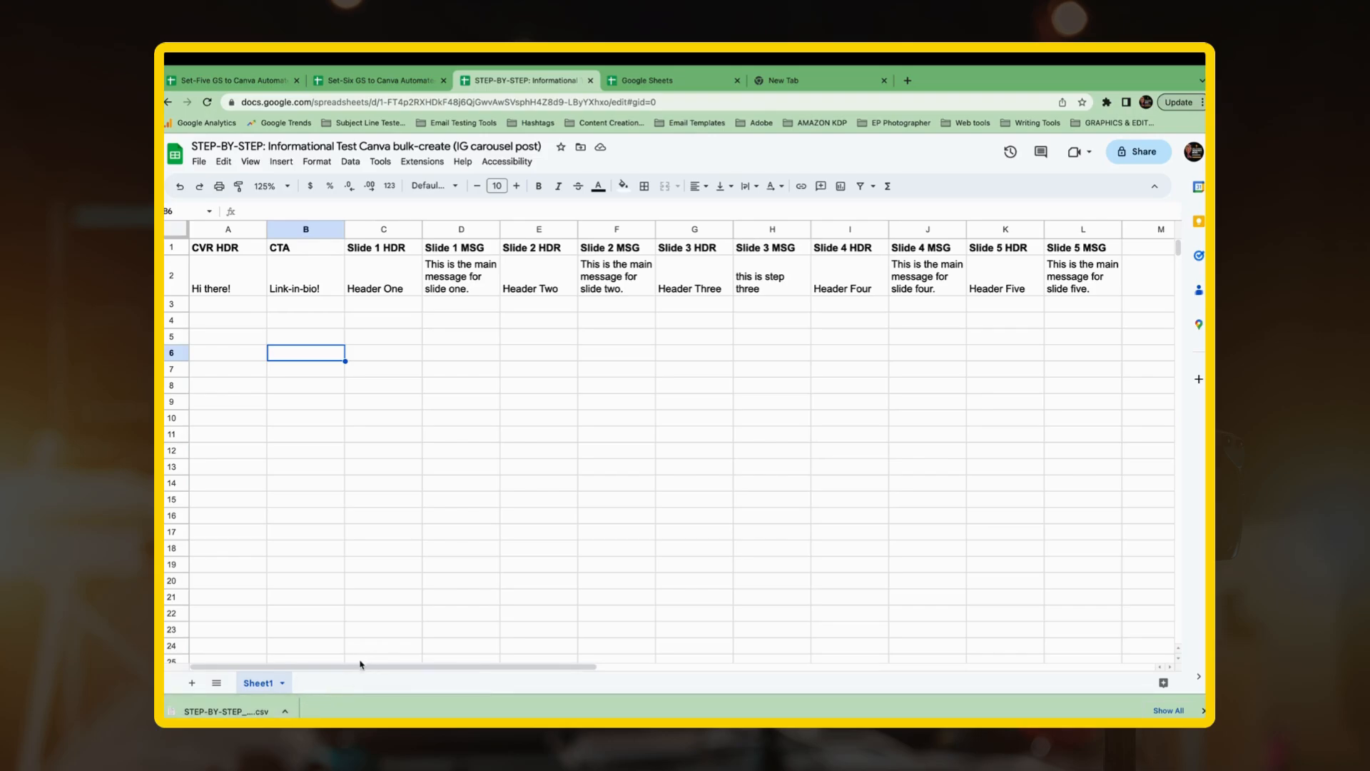
{"action": "left_click", "coordinate": [284, 711]}
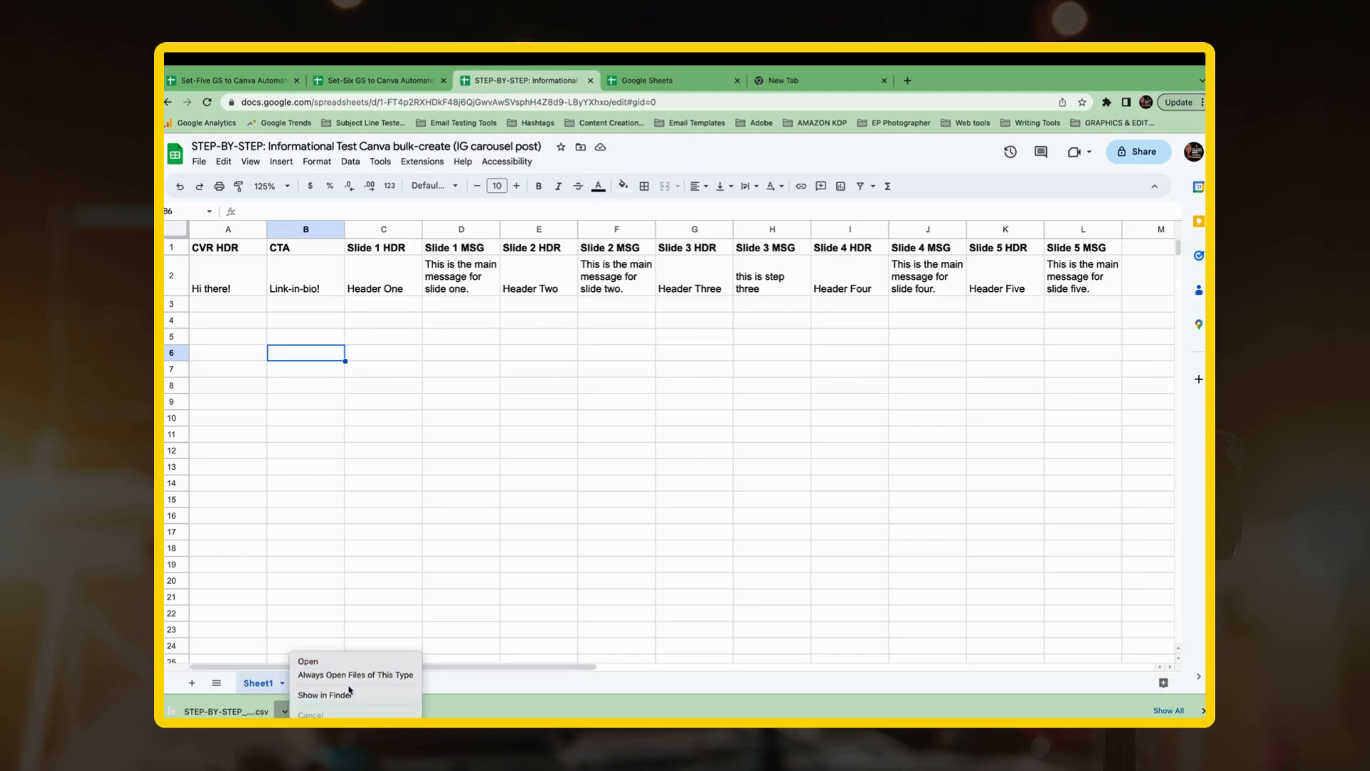
{"action": "left_click", "coordinate": [529, 707]}
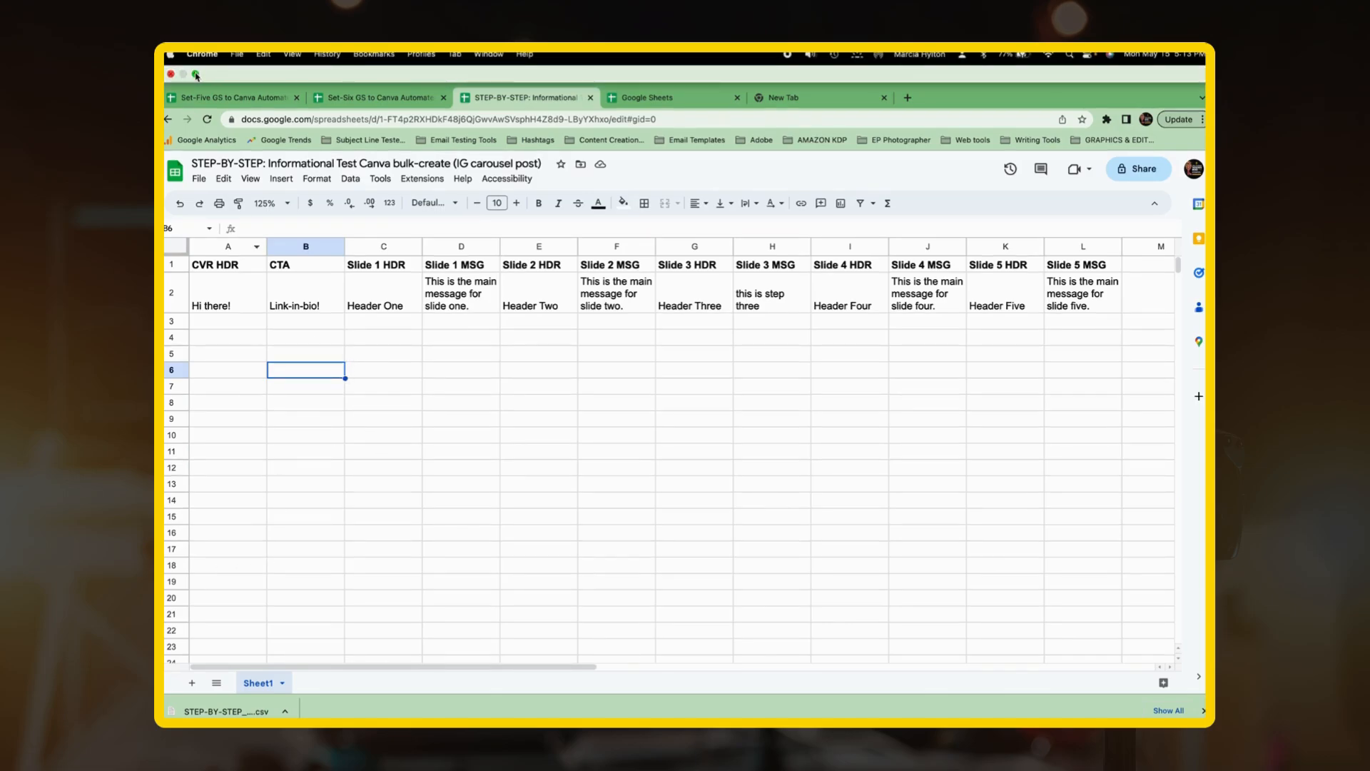
Step: Switch to the Canva design "Copy of my template: pop-up mini-course example1" in full screen and show all its pages in a grid
{"action": "left_click", "coordinate": [196, 75]}
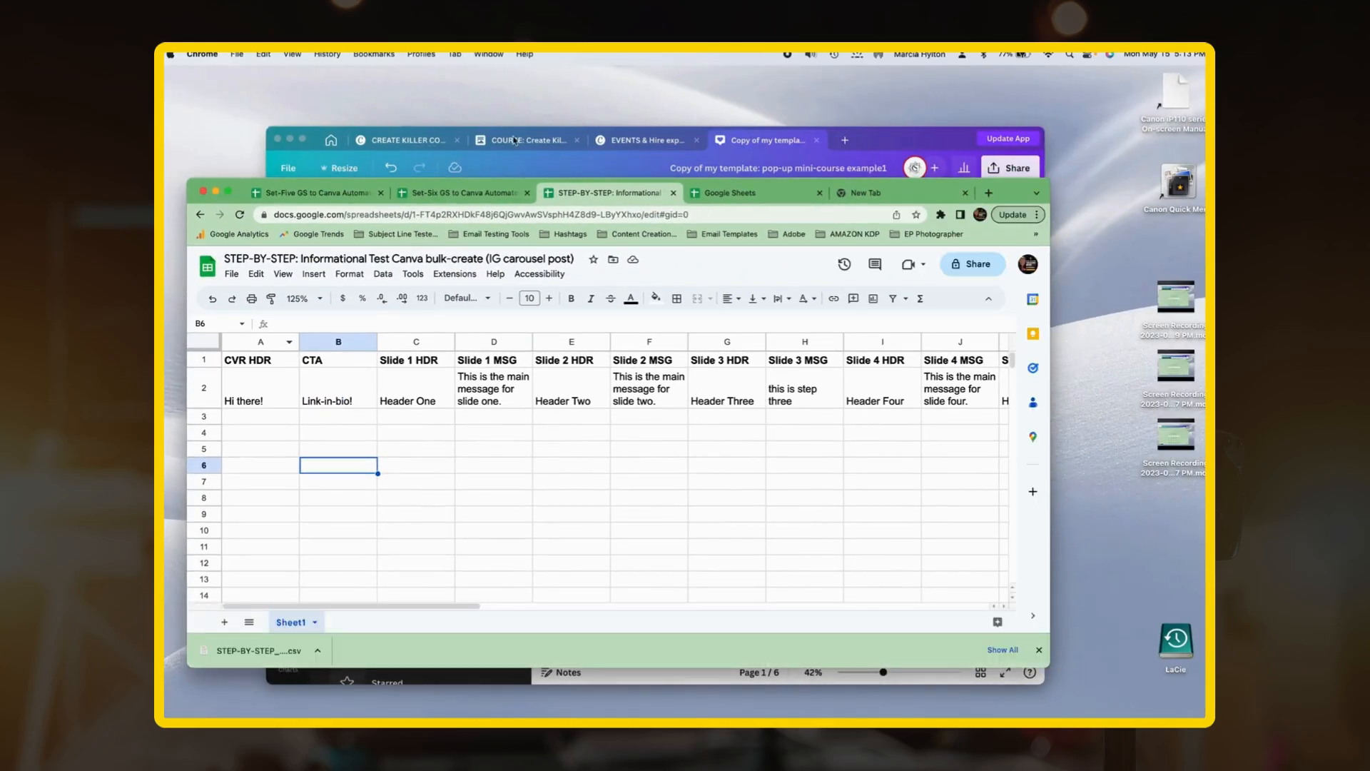
{"action": "left_click", "coordinate": [884, 132]}
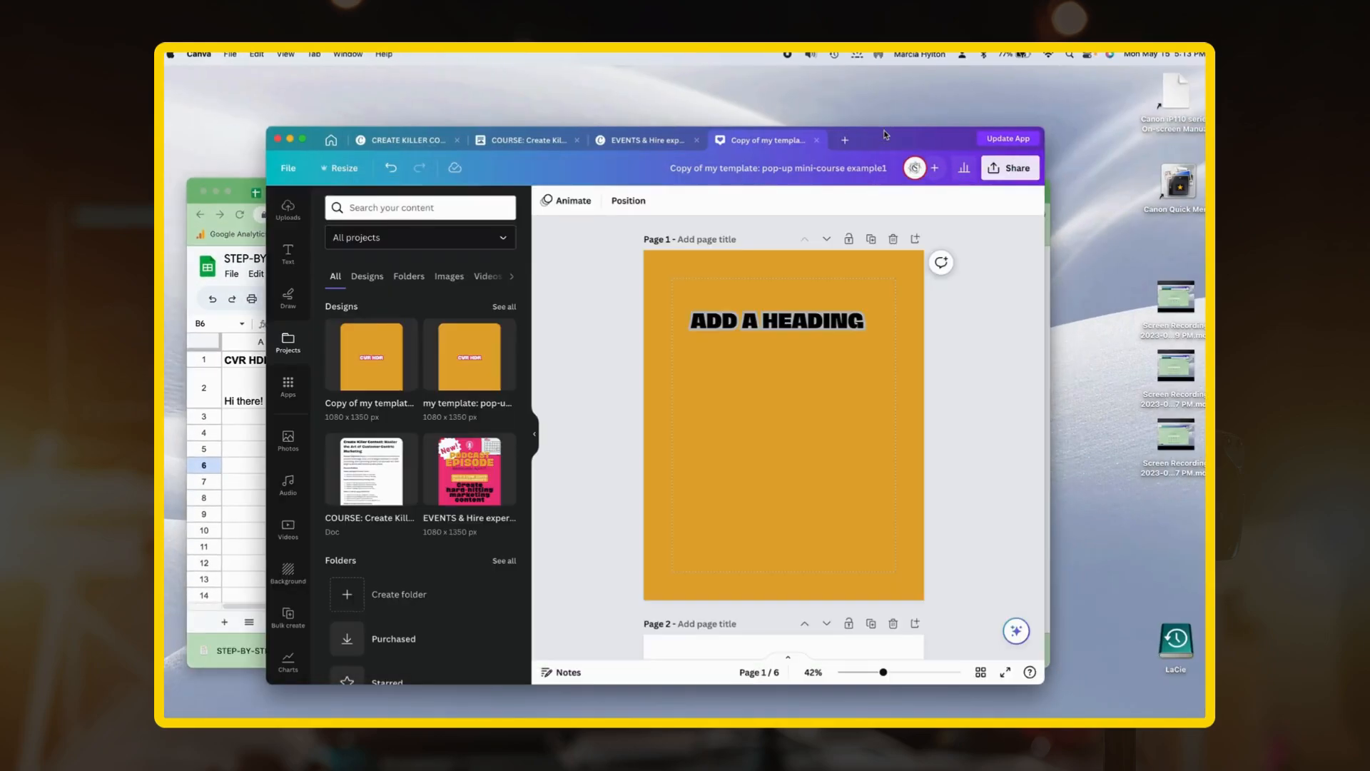
{"action": "left_click", "coordinate": [303, 140]}
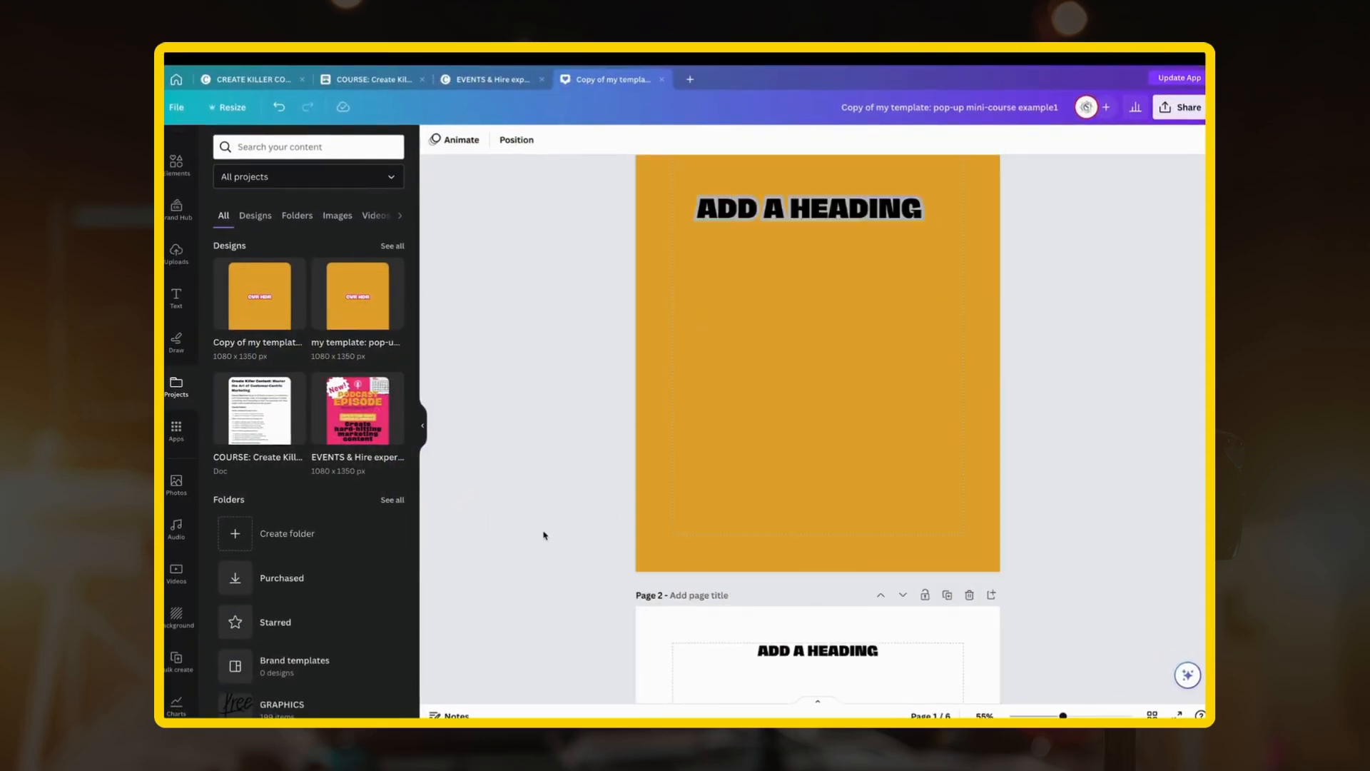
{"action": "left_click", "coordinate": [425, 426]}
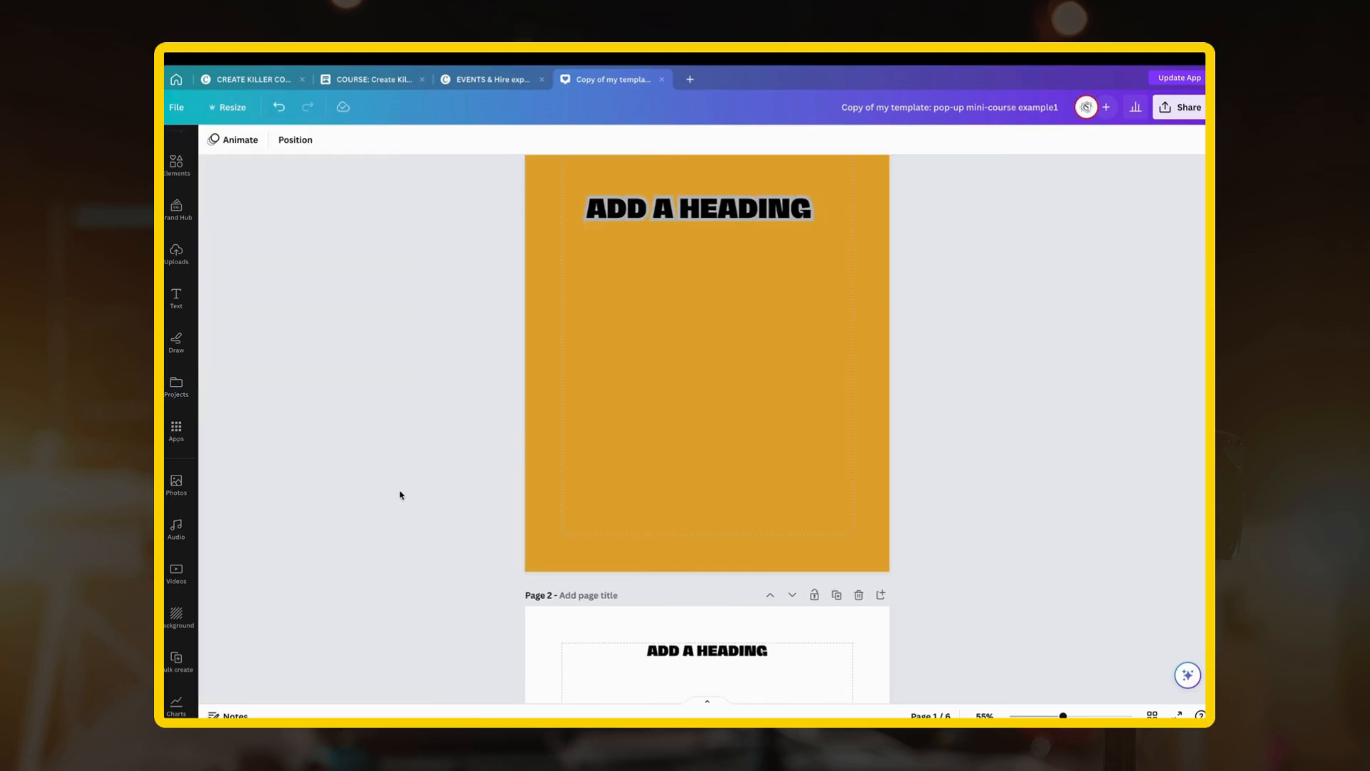
{"action": "scroll", "coordinate": [403, 485], "scroll_direction": "up", "scroll_amount": 2}
{"action": "scroll", "coordinate": [403, 486], "scroll_direction": "down", "scroll_amount": 2}
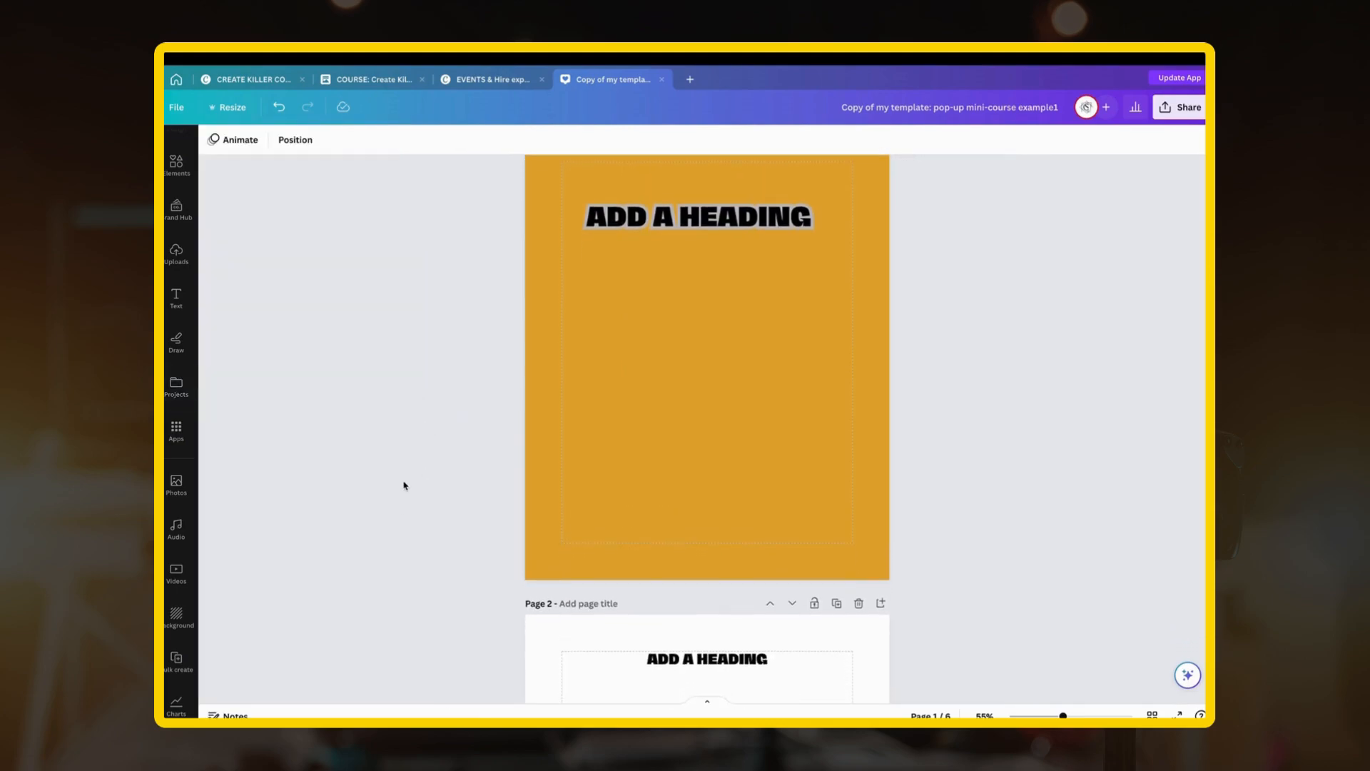
{"action": "scroll", "coordinate": [404, 485], "scroll_direction": "up", "scroll_amount": 1}
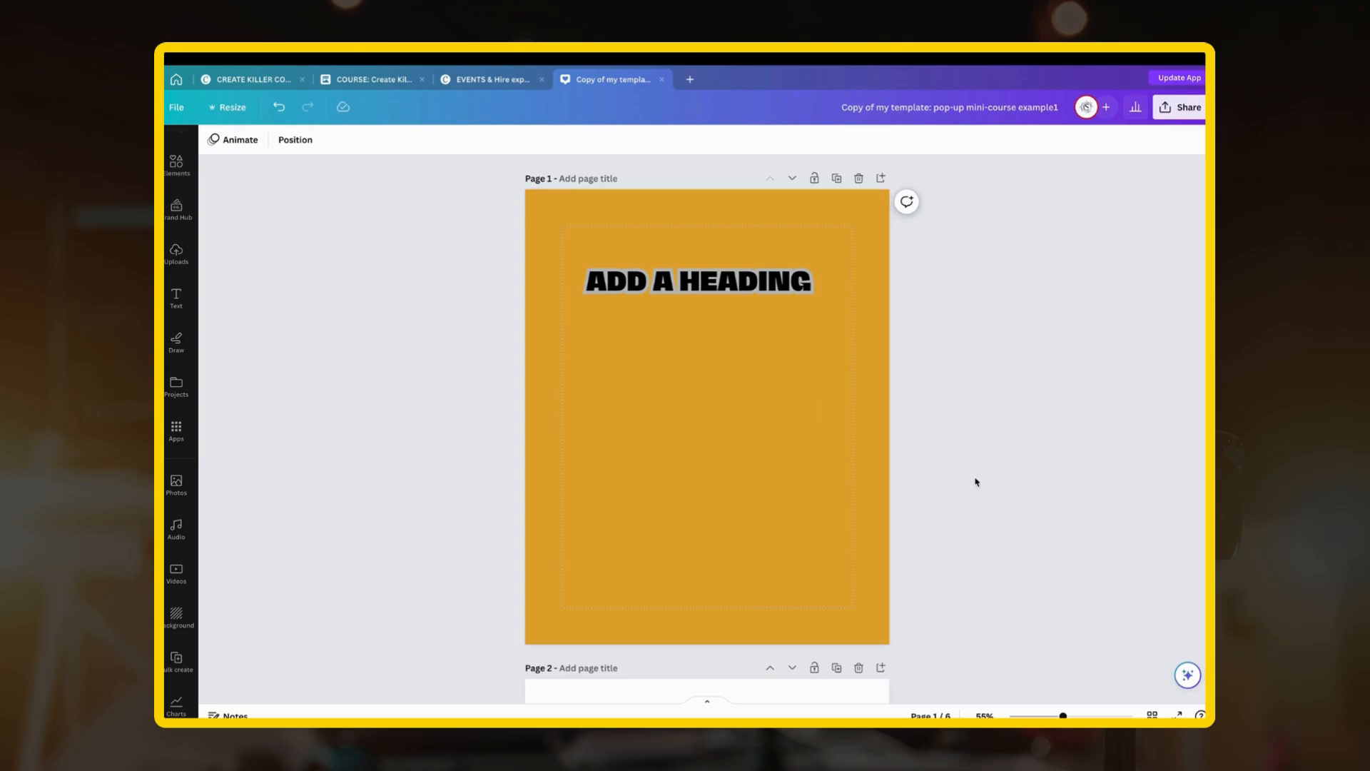
{"action": "left_click", "coordinate": [1152, 714]}
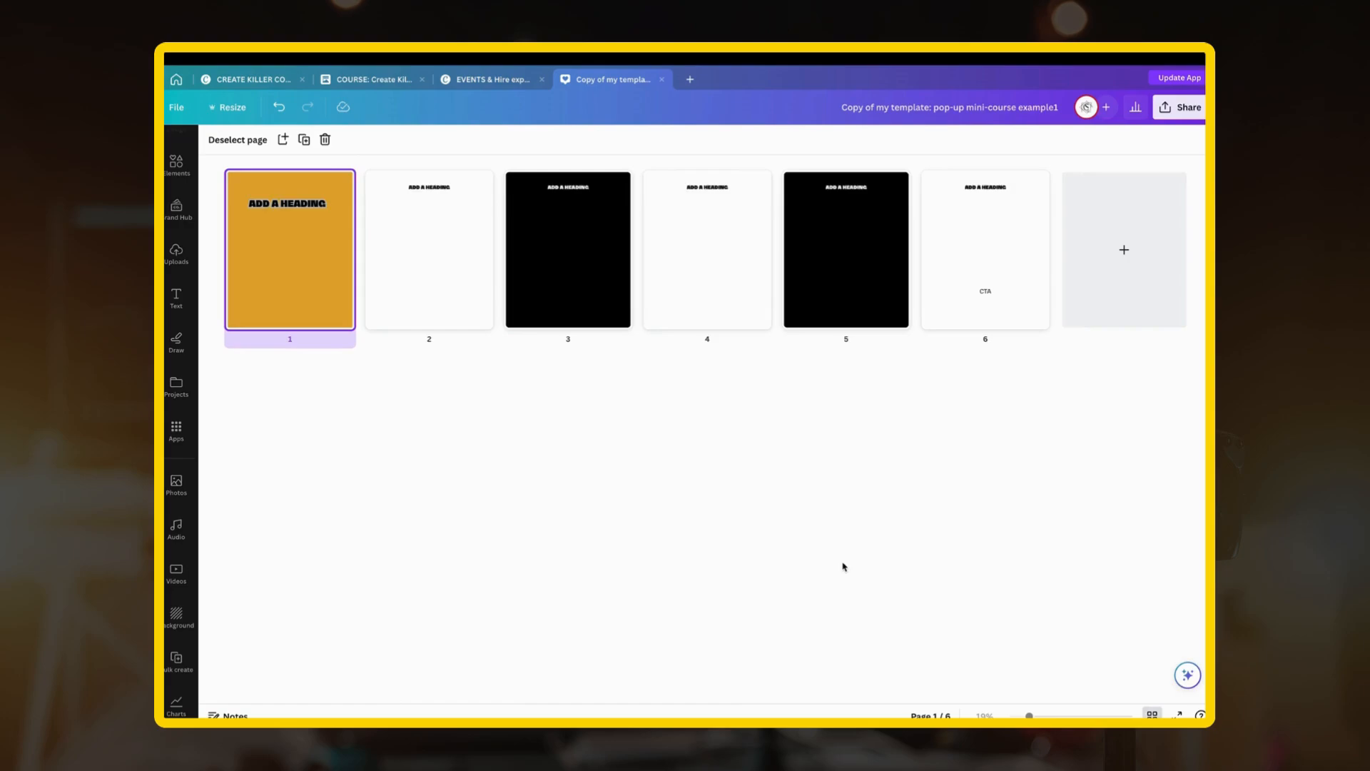
Step: Open page 1 from the page grid and move its "ADD A HEADING" text to the centre of the page
{"action": "double_click", "coordinate": [269, 245]}
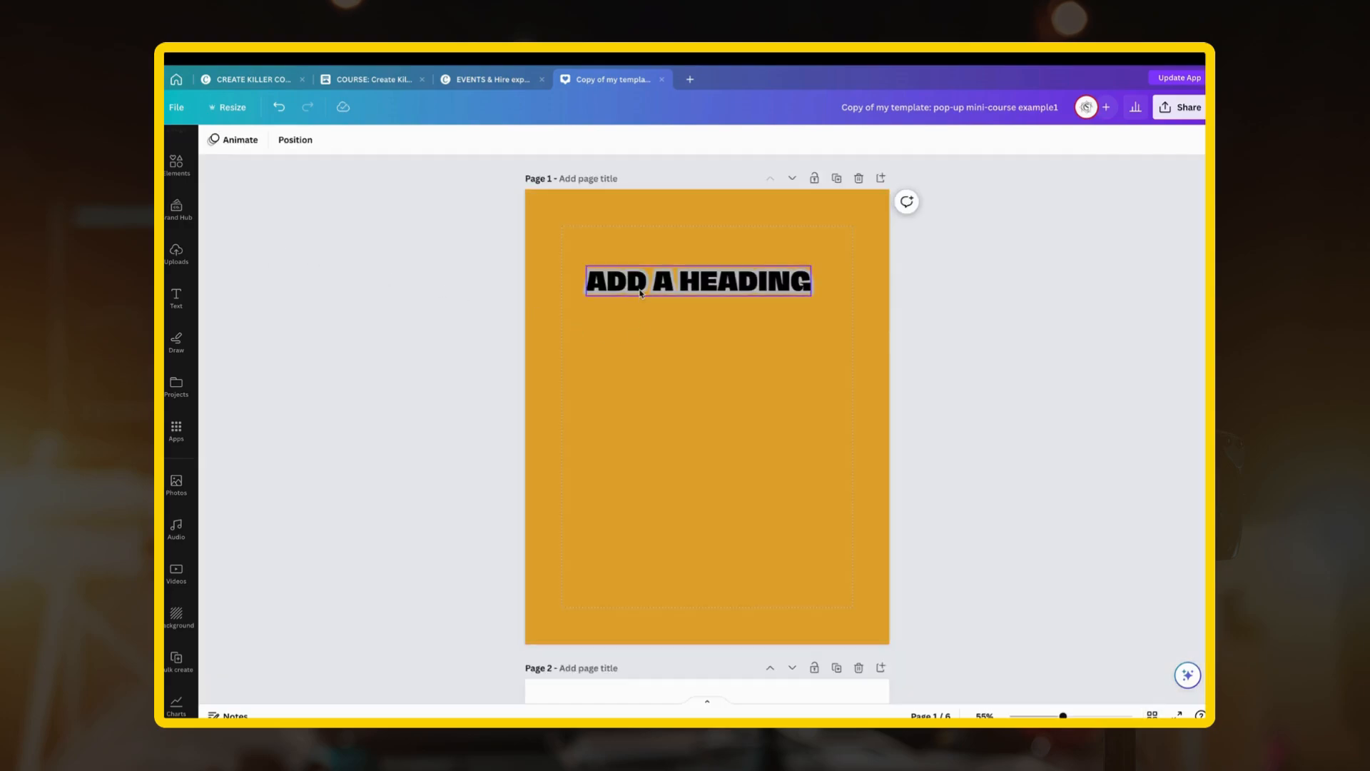
{"action": "double_click", "coordinate": [640, 297]}
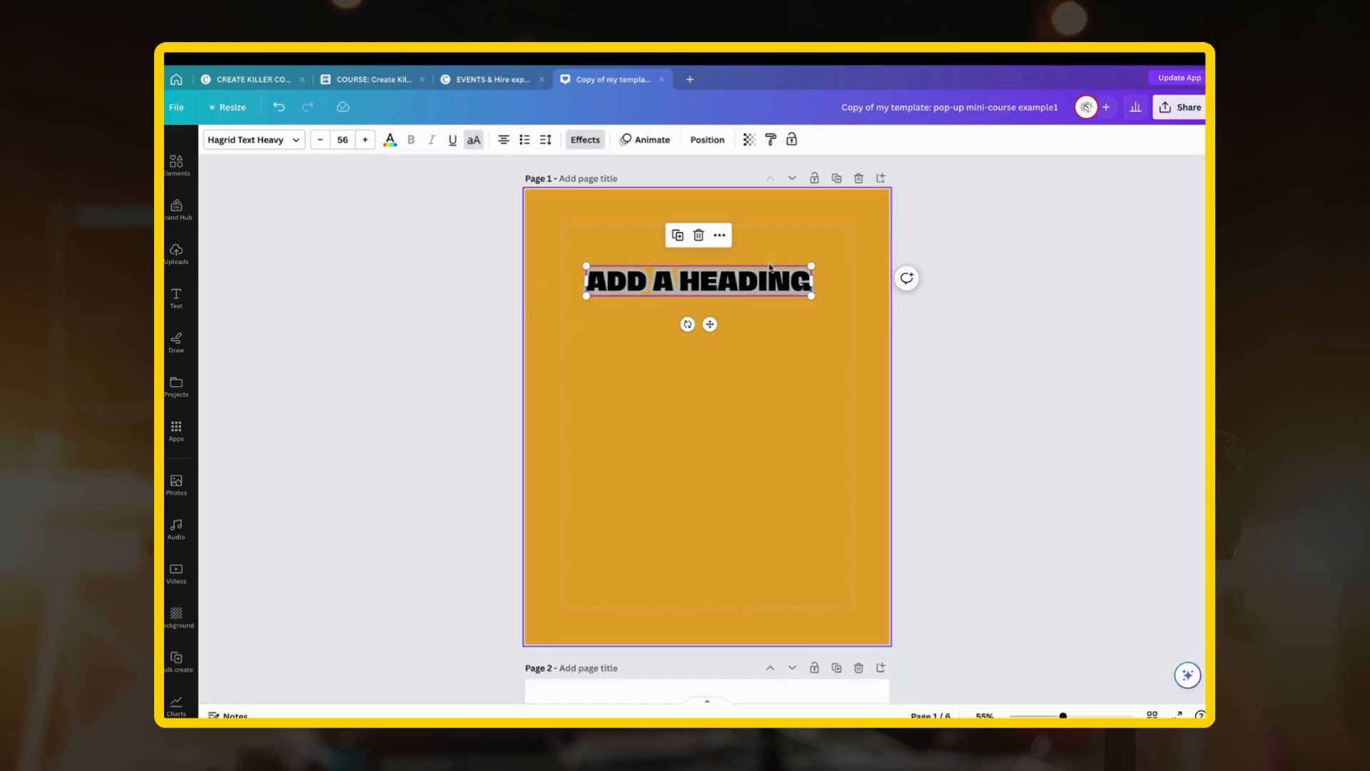
{"action": "left_click_drag", "start_coordinate": [700, 280], "coordinate": [707, 409]}
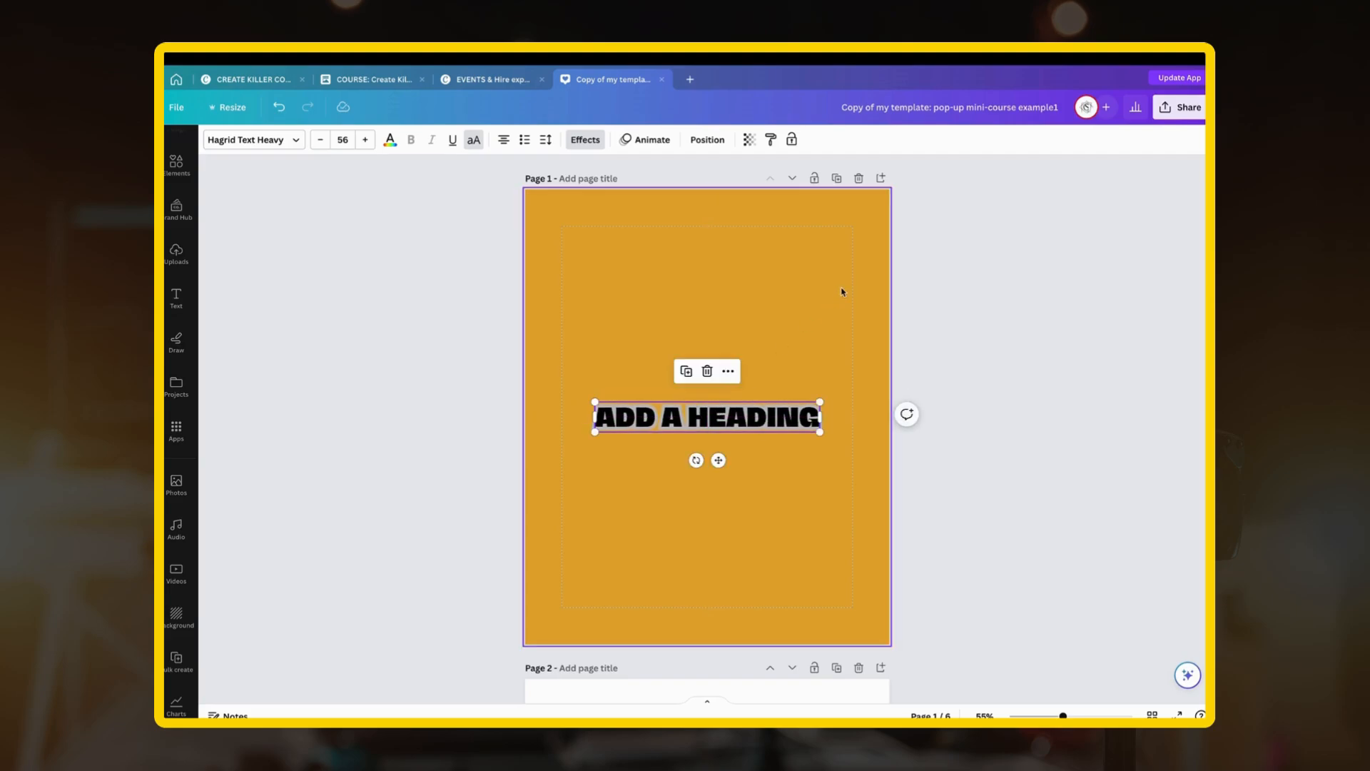
{"action": "left_click", "coordinate": [802, 301]}
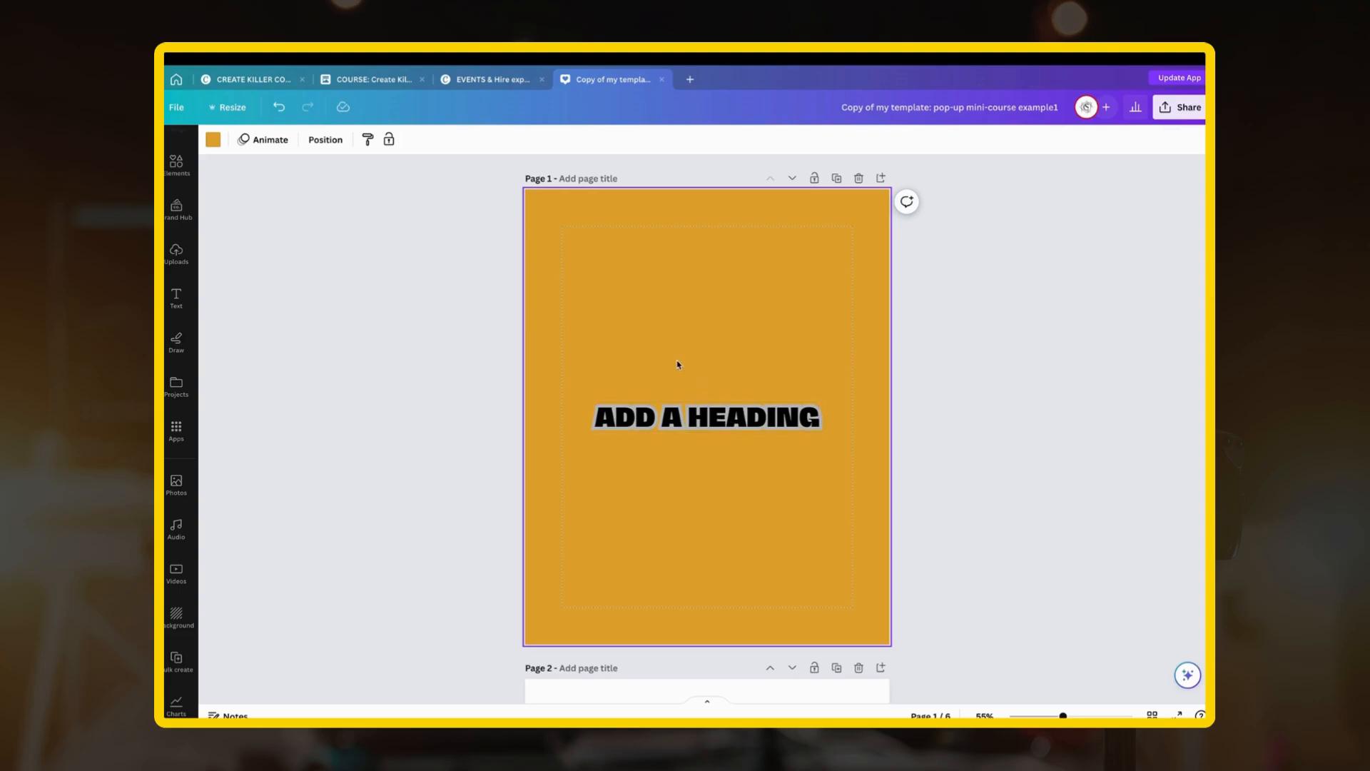
Step: Change the outline effect of the page 1 heading to the bright pink from the brand palette
{"action": "left_click", "coordinate": [682, 419]}
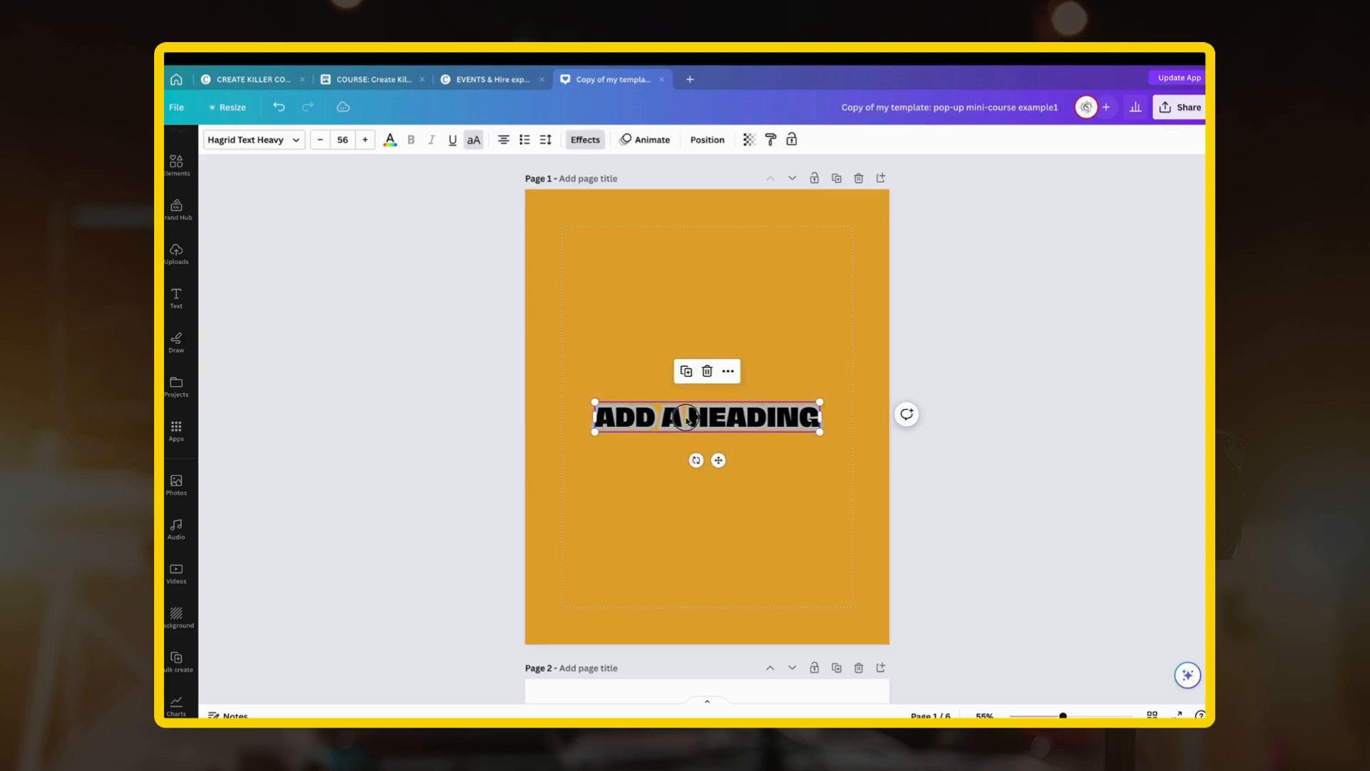
{"action": "left_click", "coordinate": [586, 140]}
{"action": "left_click", "coordinate": [397, 399]}
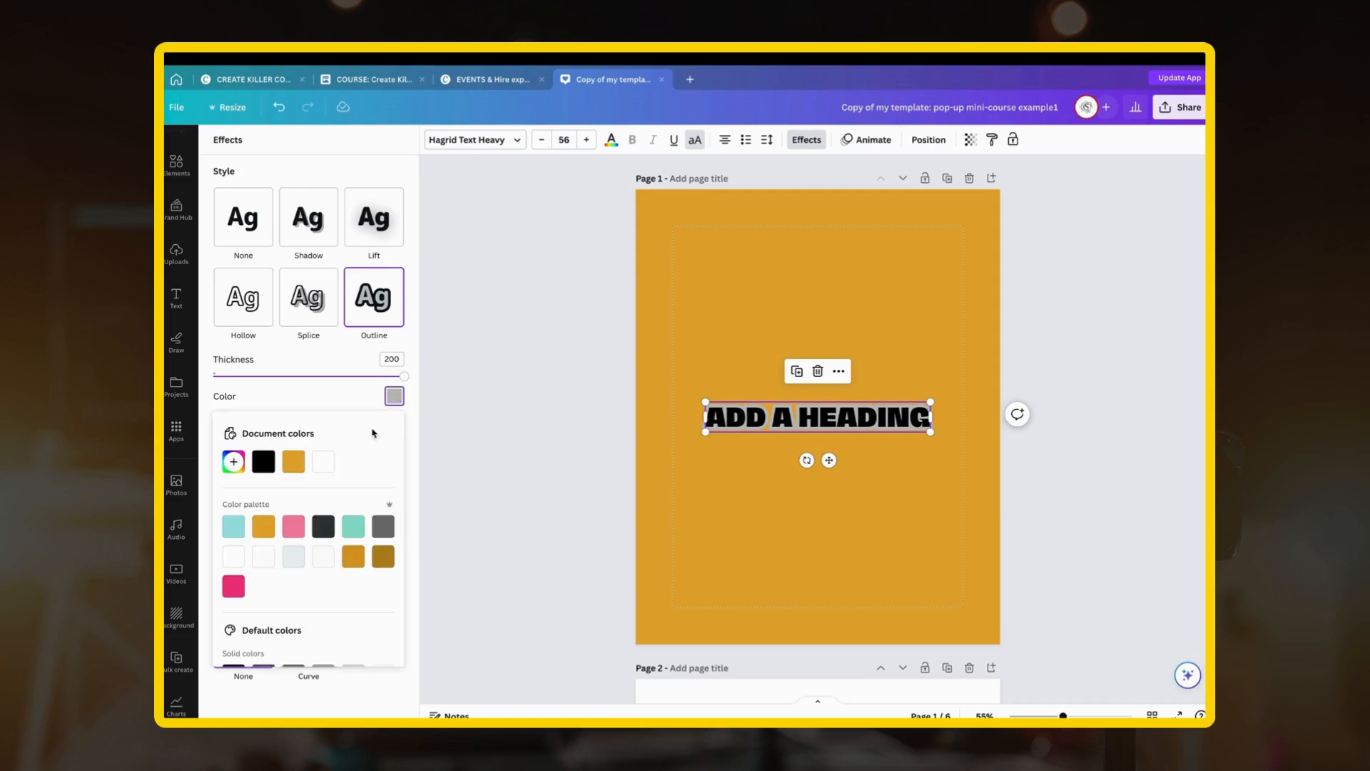
{"action": "left_click", "coordinate": [233, 586]}
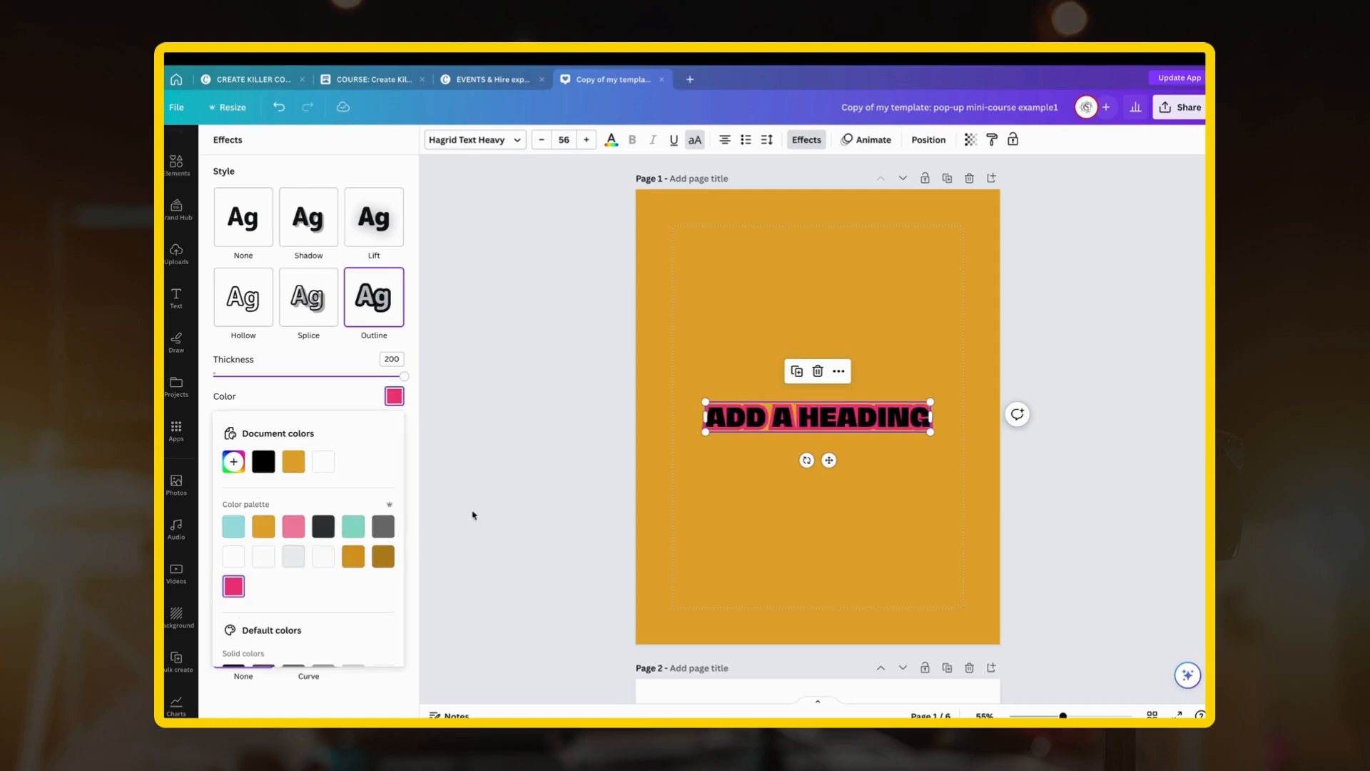
Step: Set the text colour of the page 1 heading to white from the brand palette
{"action": "left_click", "coordinate": [611, 143]}
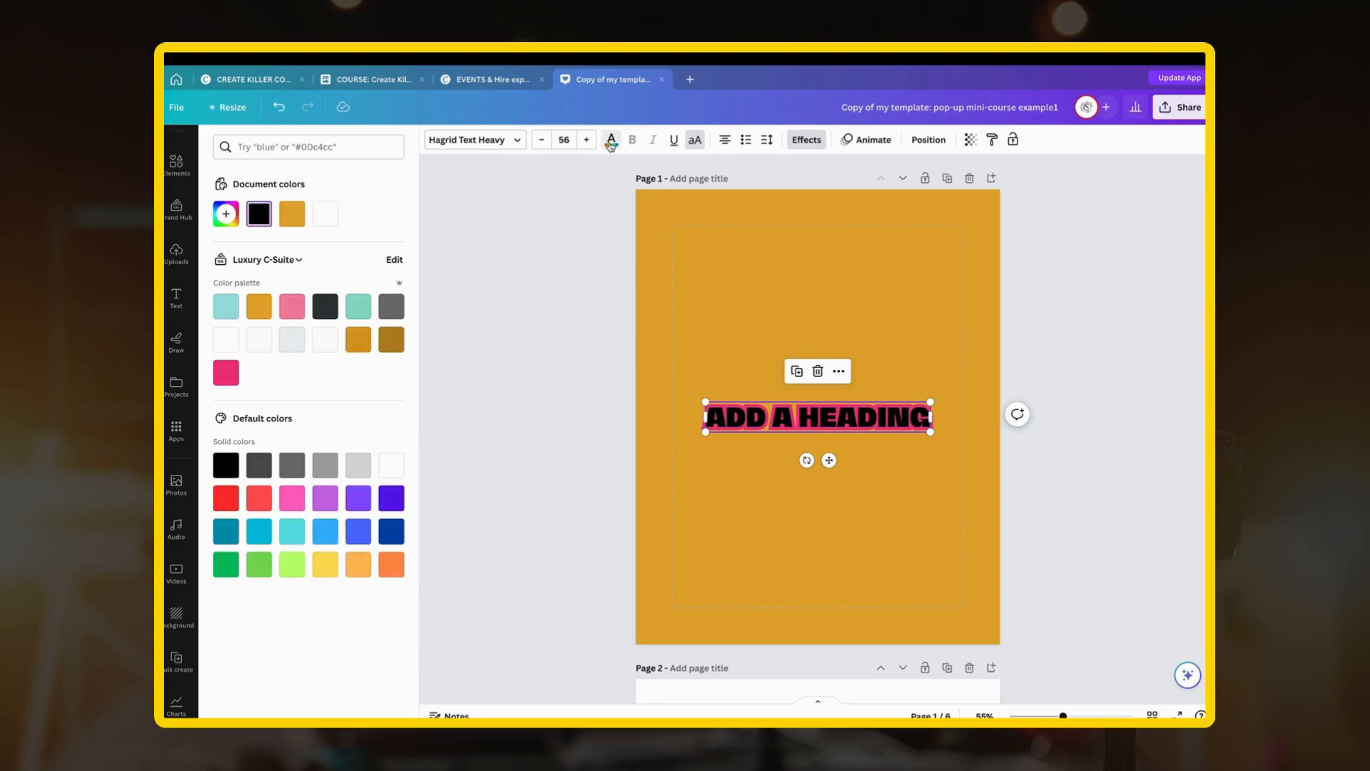
{"action": "left_click", "coordinate": [228, 342]}
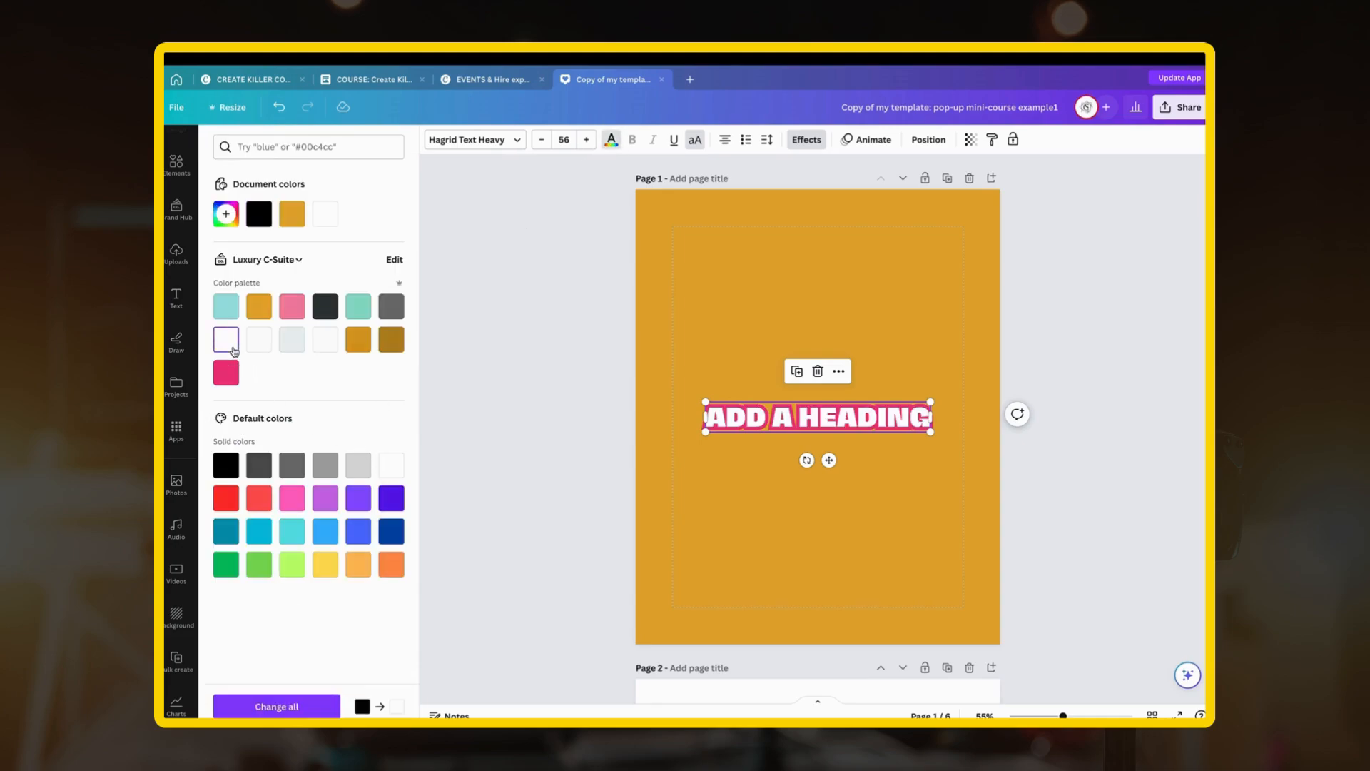
{"action": "left_click", "coordinate": [770, 529]}
{"action": "left_click", "coordinate": [674, 532]}
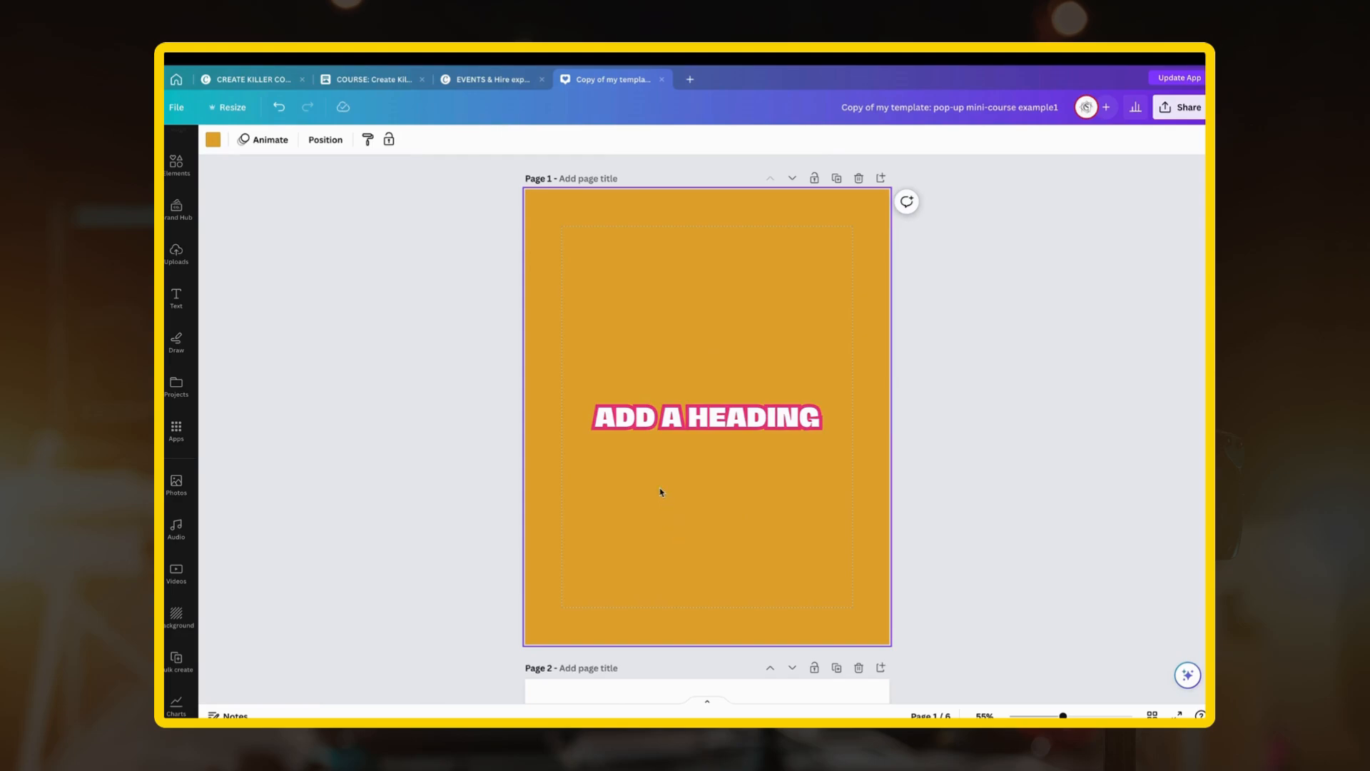
{"action": "left_click", "coordinate": [679, 421]}
{"action": "left_click", "coordinate": [596, 499]}
Step: Add a body text box to page 2 and move it below the heading toward the middle of the page
{"action": "scroll", "coordinate": [598, 499], "scroll_direction": "down", "scroll_amount": 2}
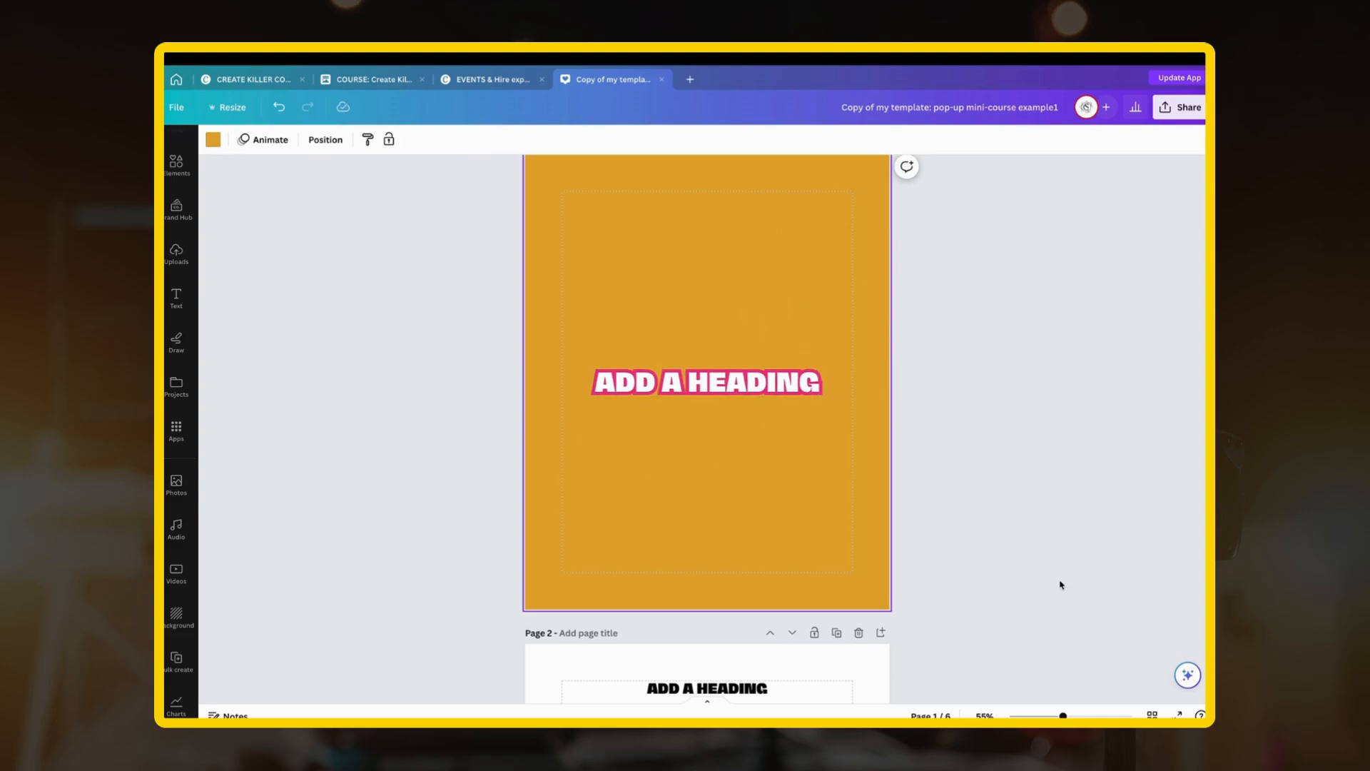
{"action": "scroll", "coordinate": [810, 626], "scroll_direction": "down", "scroll_amount": 3}
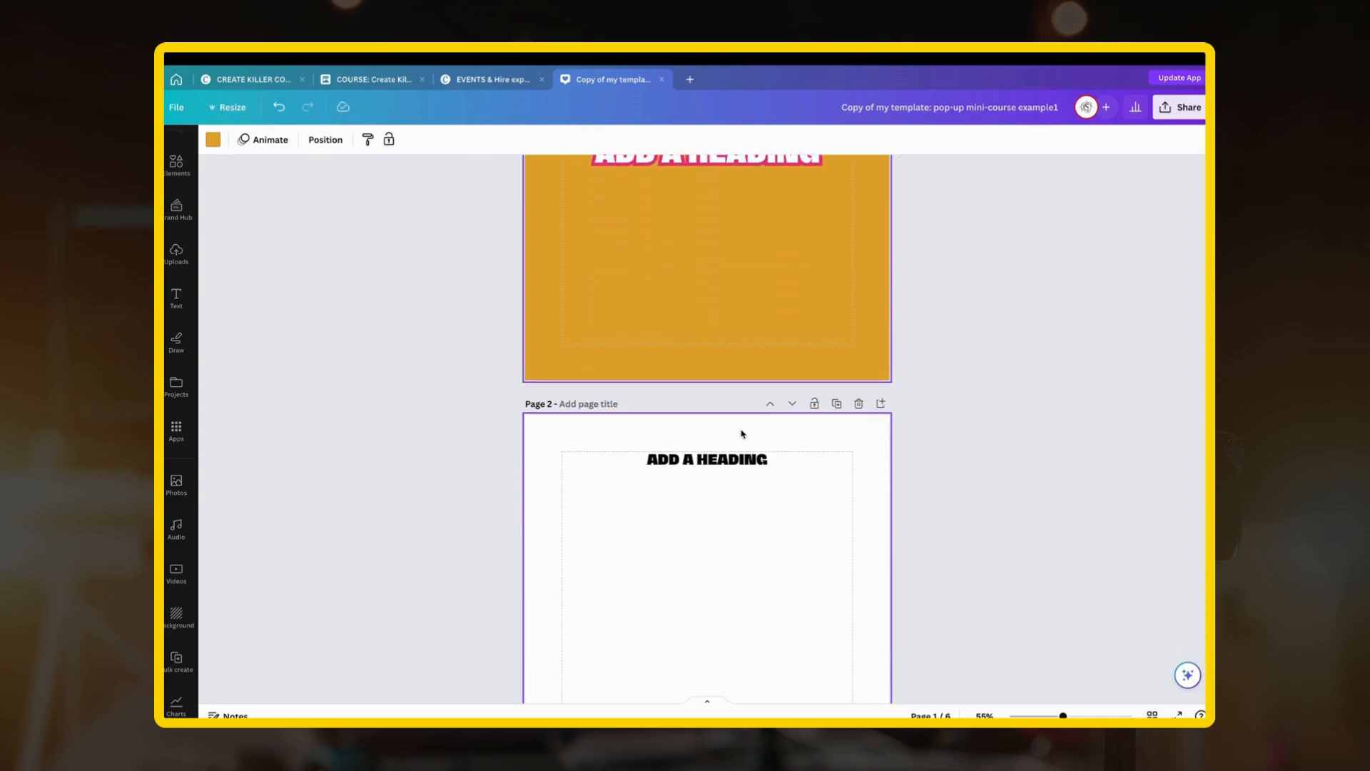
{"action": "left_click", "coordinate": [732, 458]}
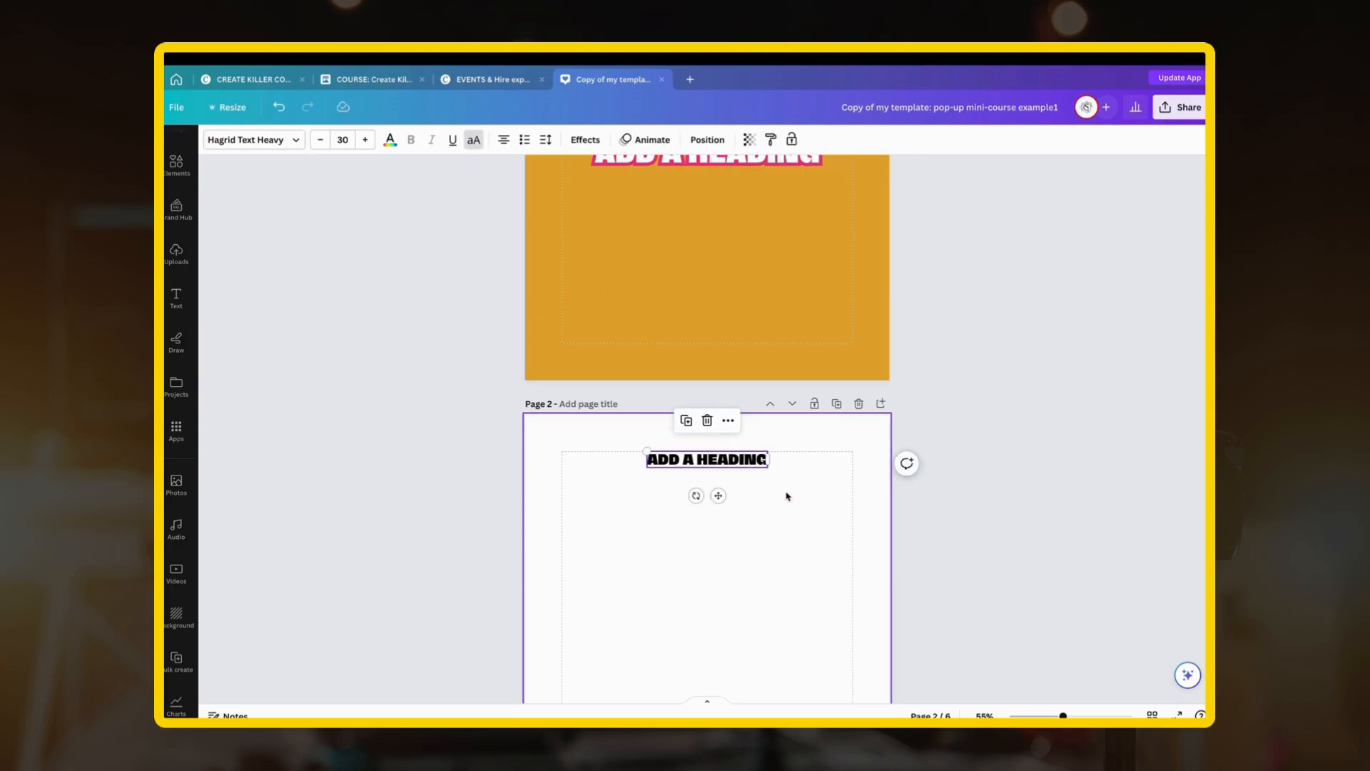
{"action": "scroll", "coordinate": [741, 476], "scroll_direction": "down", "scroll_amount": 2}
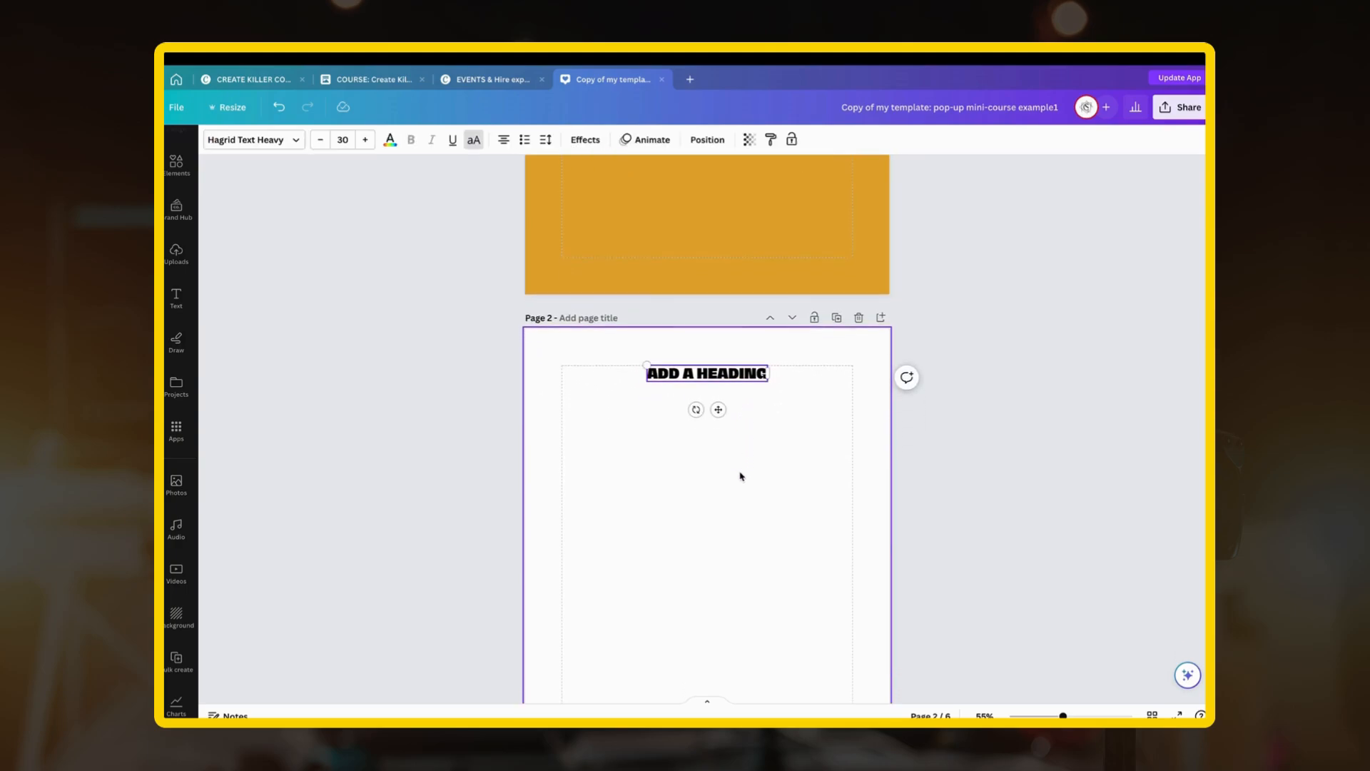
{"action": "scroll", "coordinate": [697, 406], "scroll_direction": "down", "scroll_amount": 1}
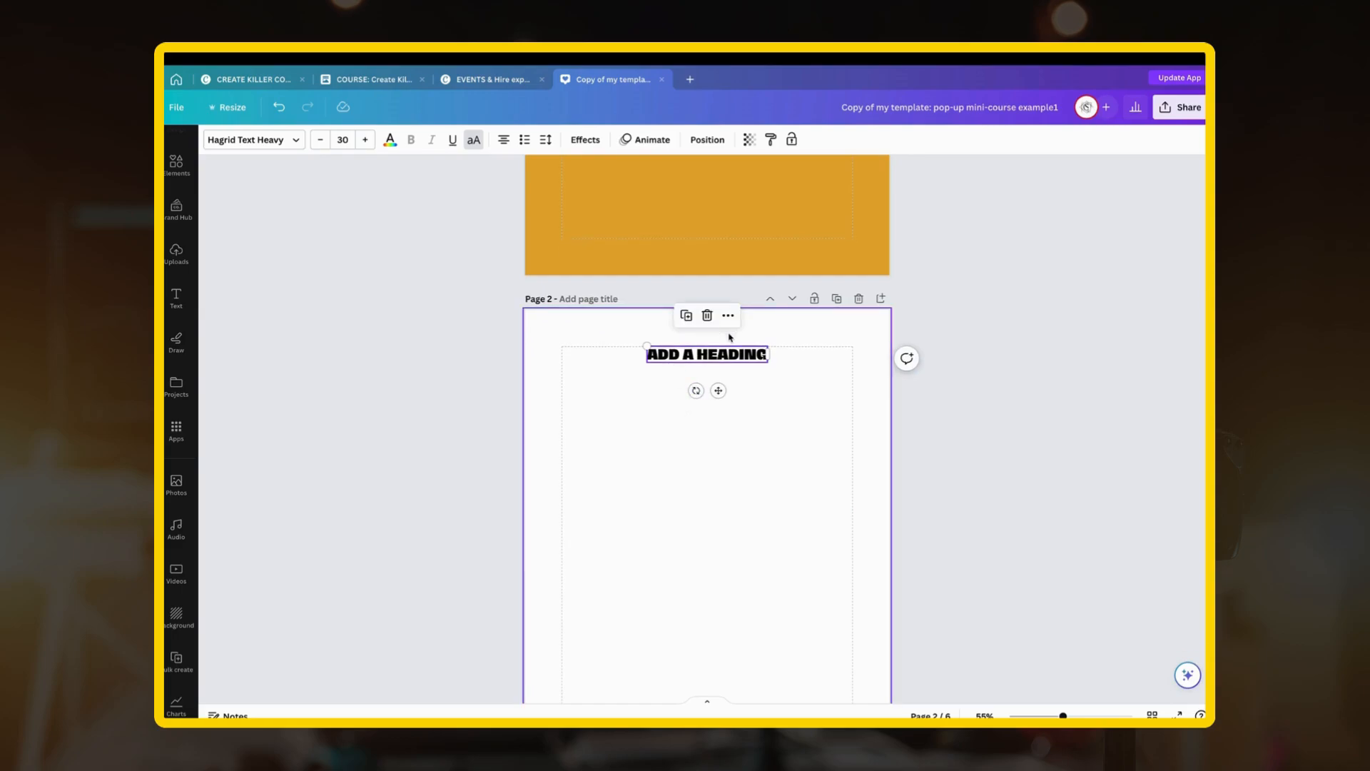
{"action": "left_click", "coordinate": [177, 298]}
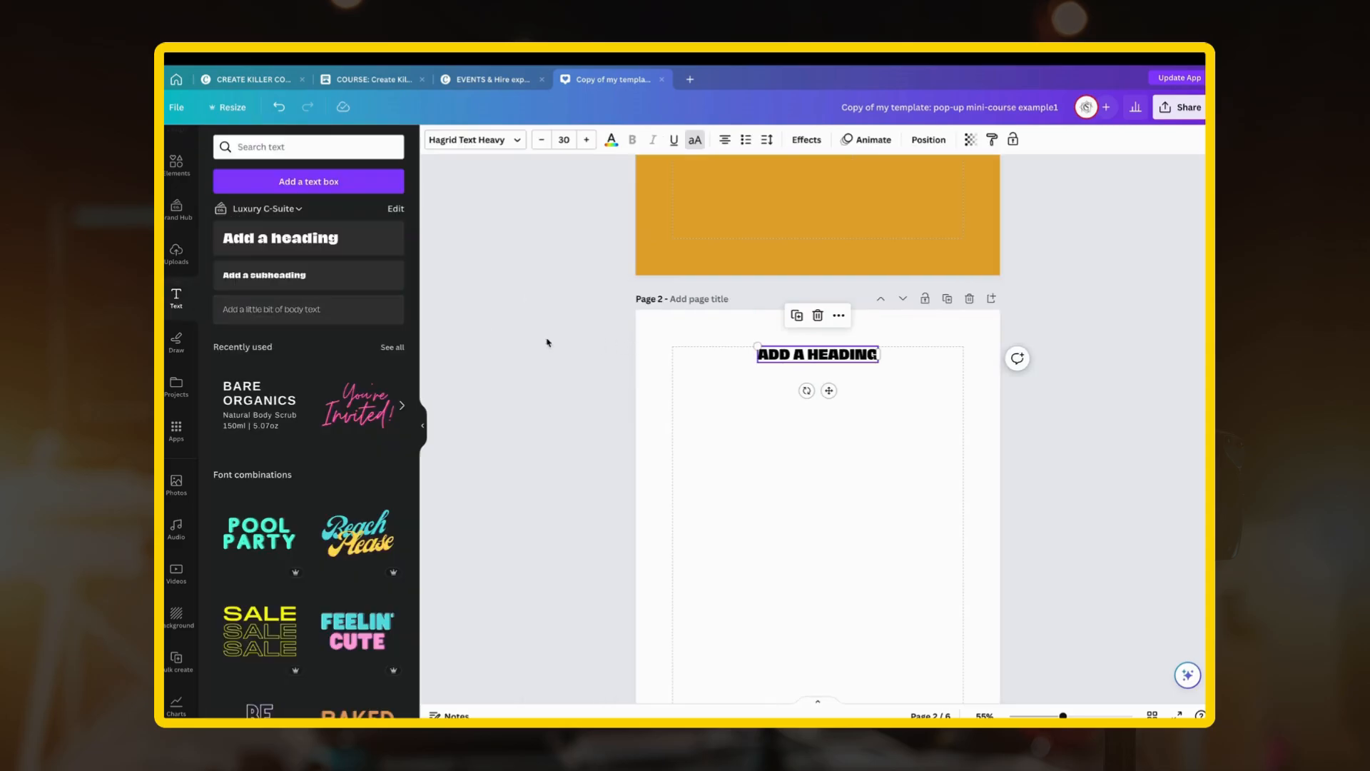
{"action": "left_click", "coordinate": [305, 309]}
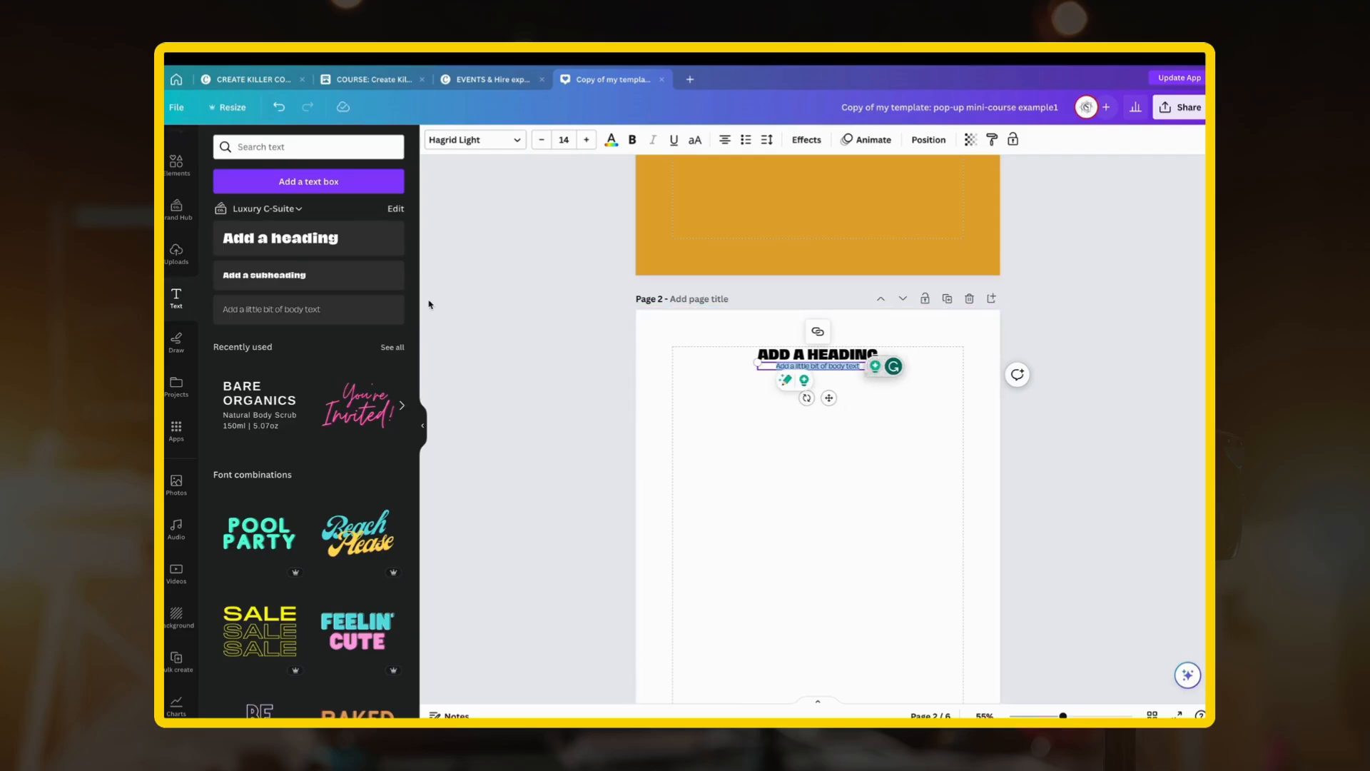
{"action": "left_click", "coordinate": [392, 348]}
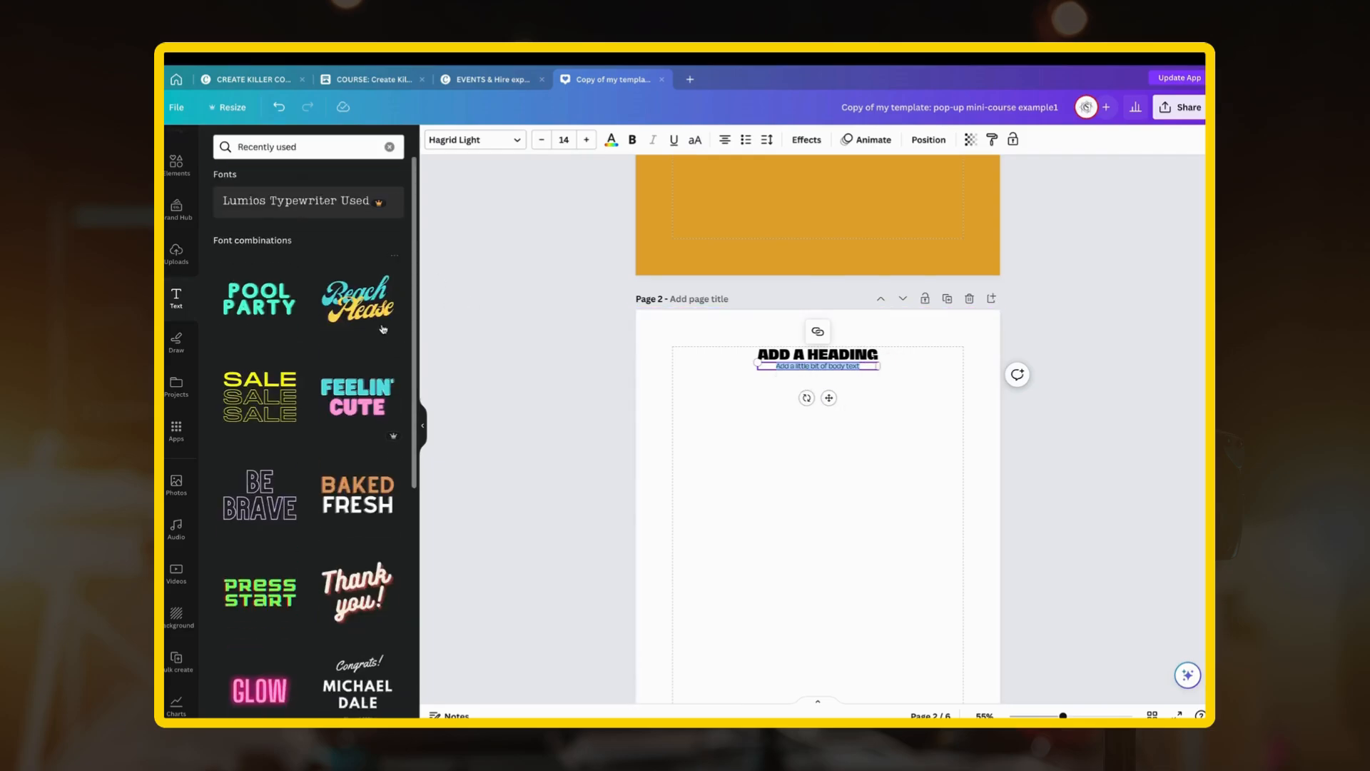
{"action": "left_click", "coordinate": [389, 146]}
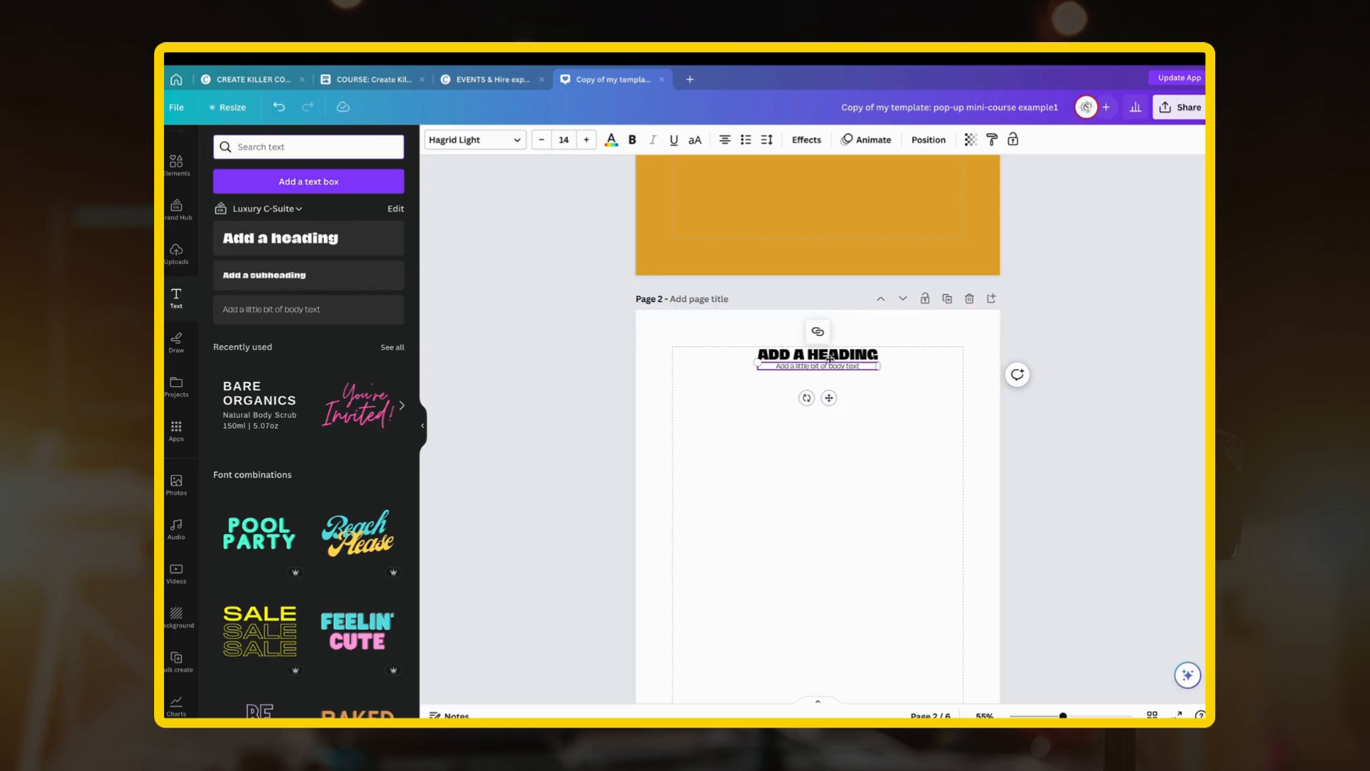
{"action": "left_click_drag", "start_coordinate": [830, 397], "coordinate": [831, 512]}
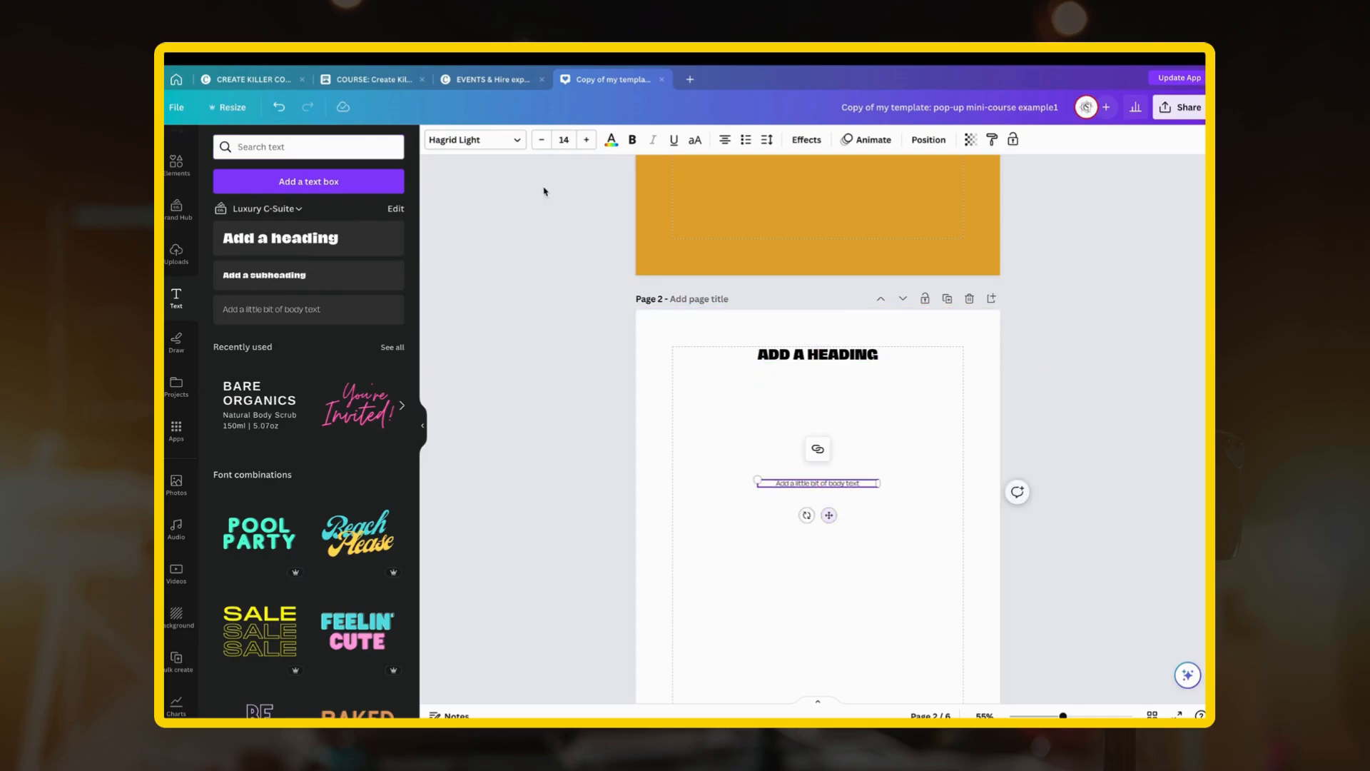
Step: Set the font size of the page 2 body text to 21 and align it left
{"action": "left_click", "coordinate": [585, 140]}
{"action": "left_click", "coordinate": [586, 140]}
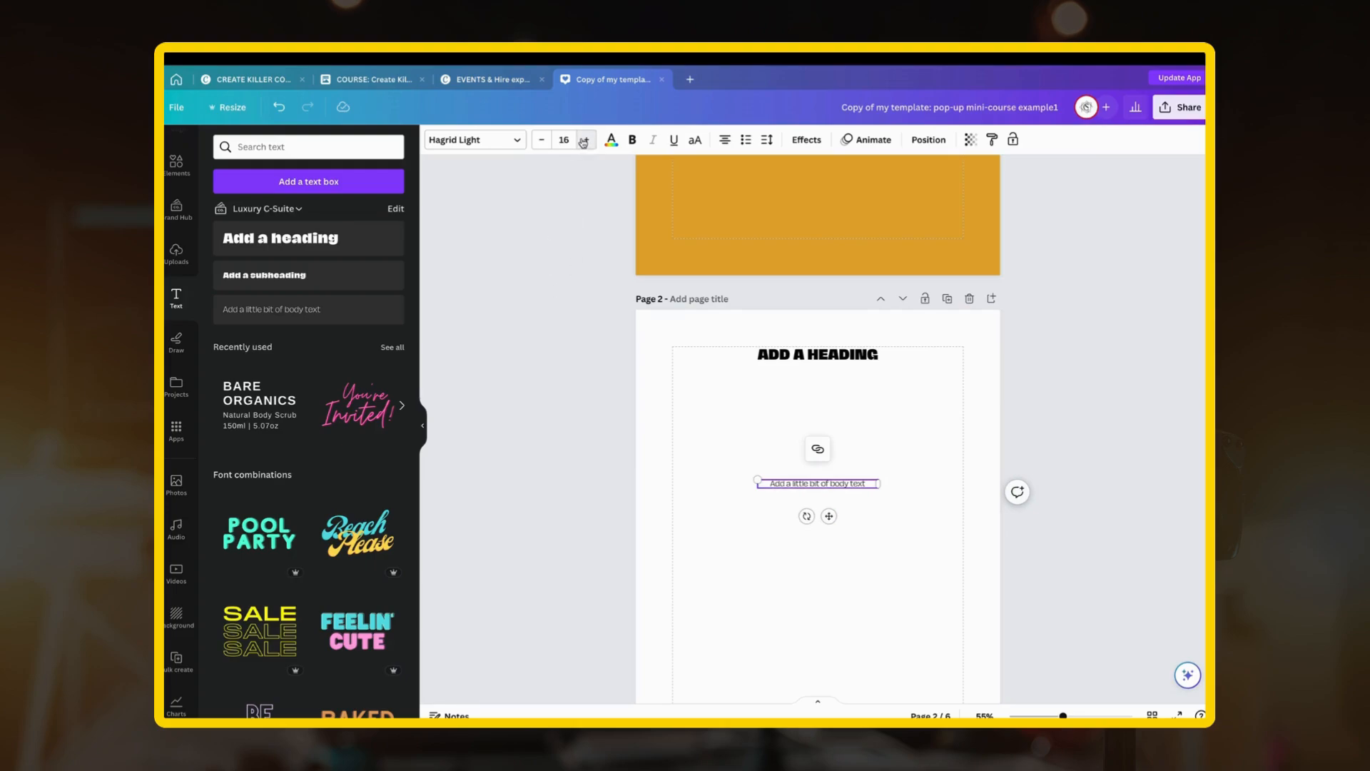
{"action": "left_click", "coordinate": [563, 140]}
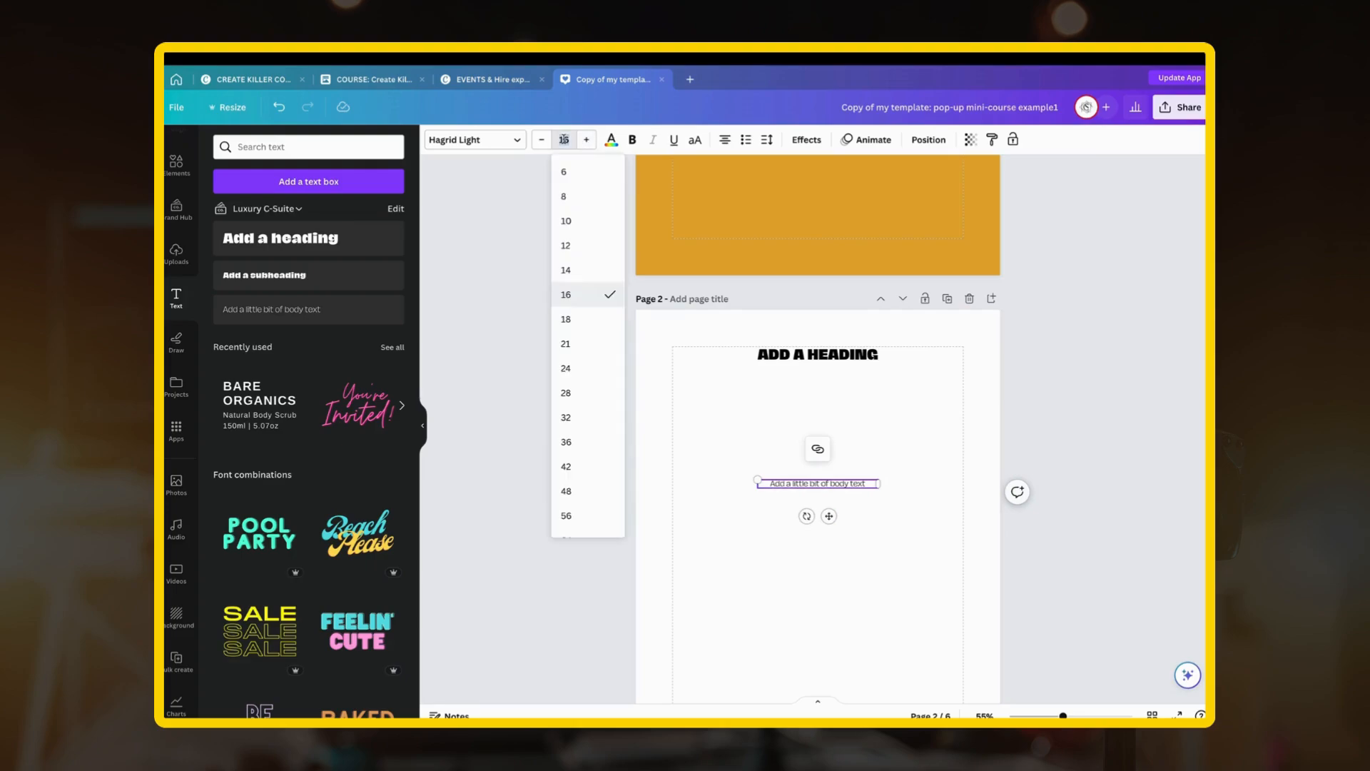
{"action": "left_click", "coordinate": [579, 344]}
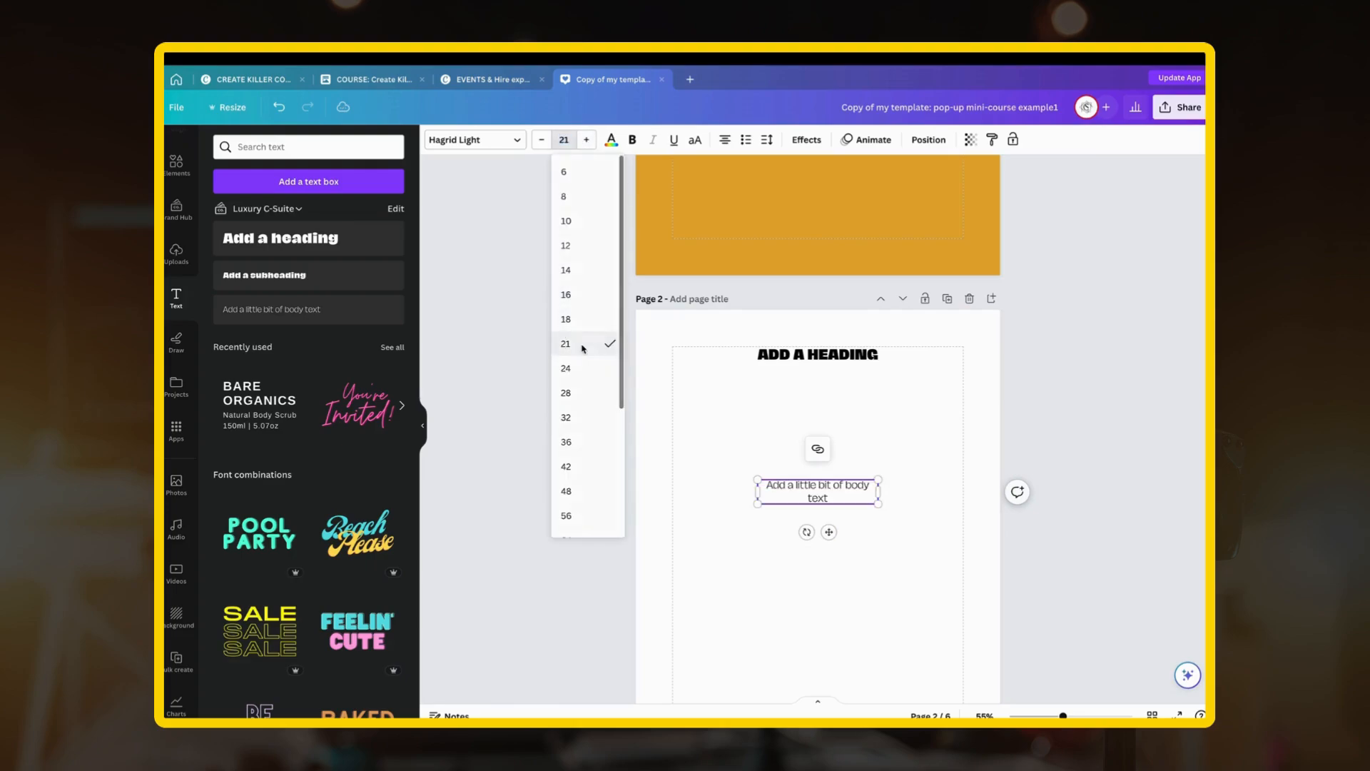
{"action": "left_click", "coordinate": [725, 140]}
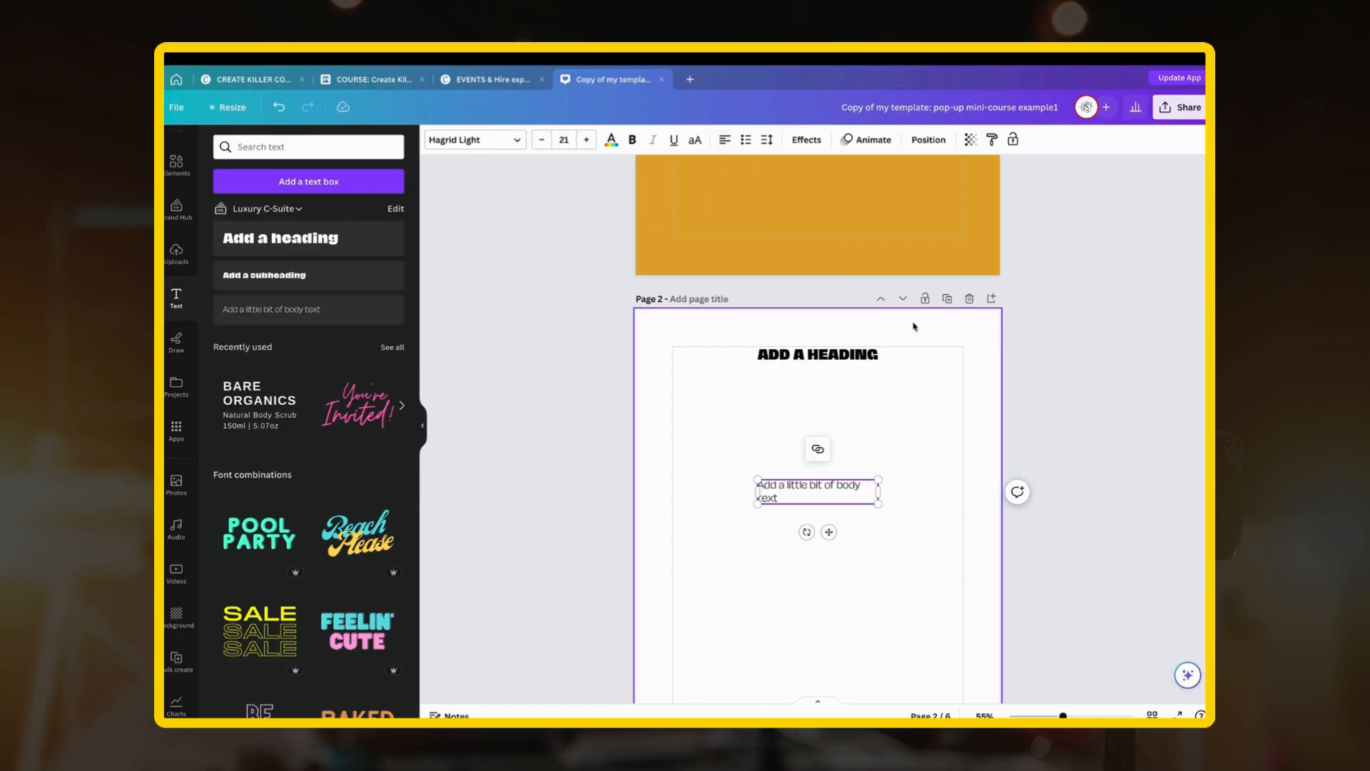
Step: Widen the page 2 body text box and reposition it in the upper half of the page, with a gap below the heading
{"action": "left_click_drag", "start_coordinate": [881, 492], "coordinate": [950, 485]}
{"action": "left_click_drag", "start_coordinate": [864, 518], "coordinate": [829, 452]}
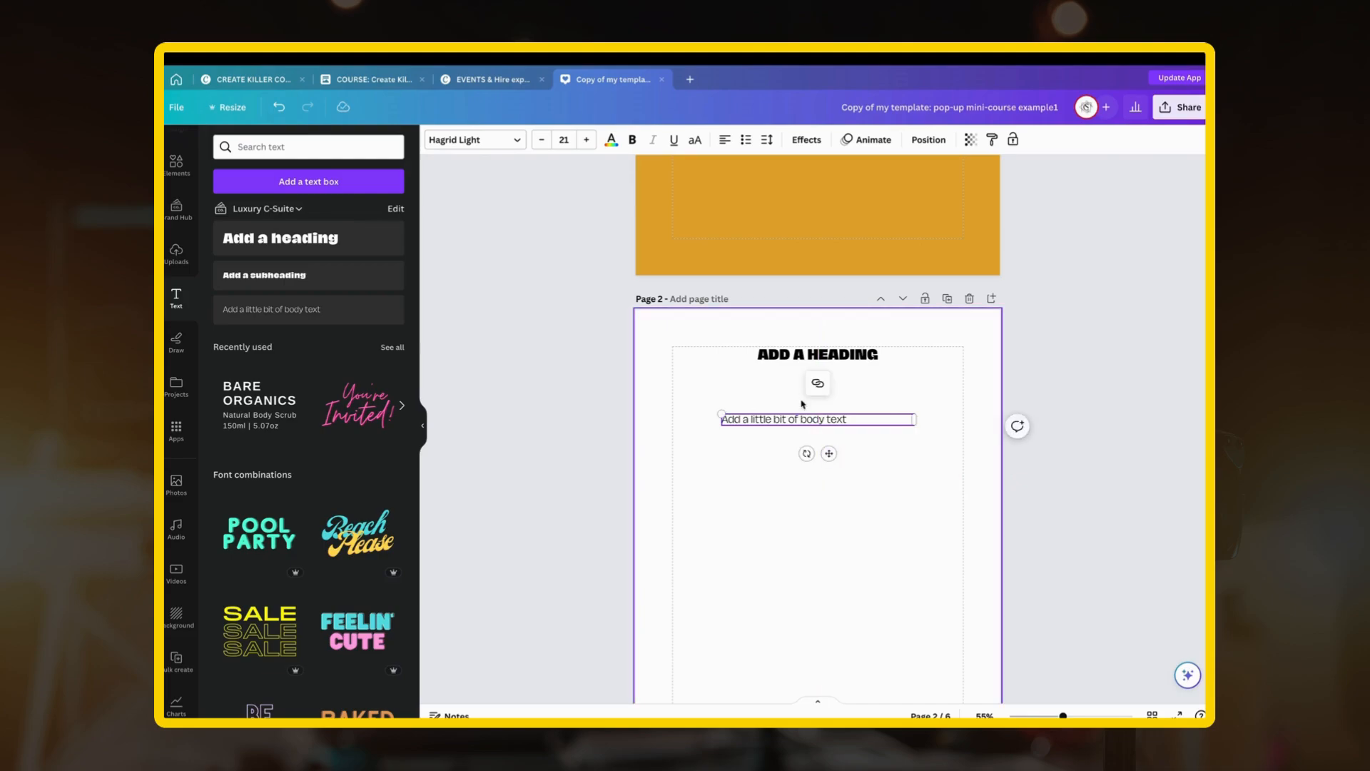
{"action": "left_click", "coordinate": [424, 426]}
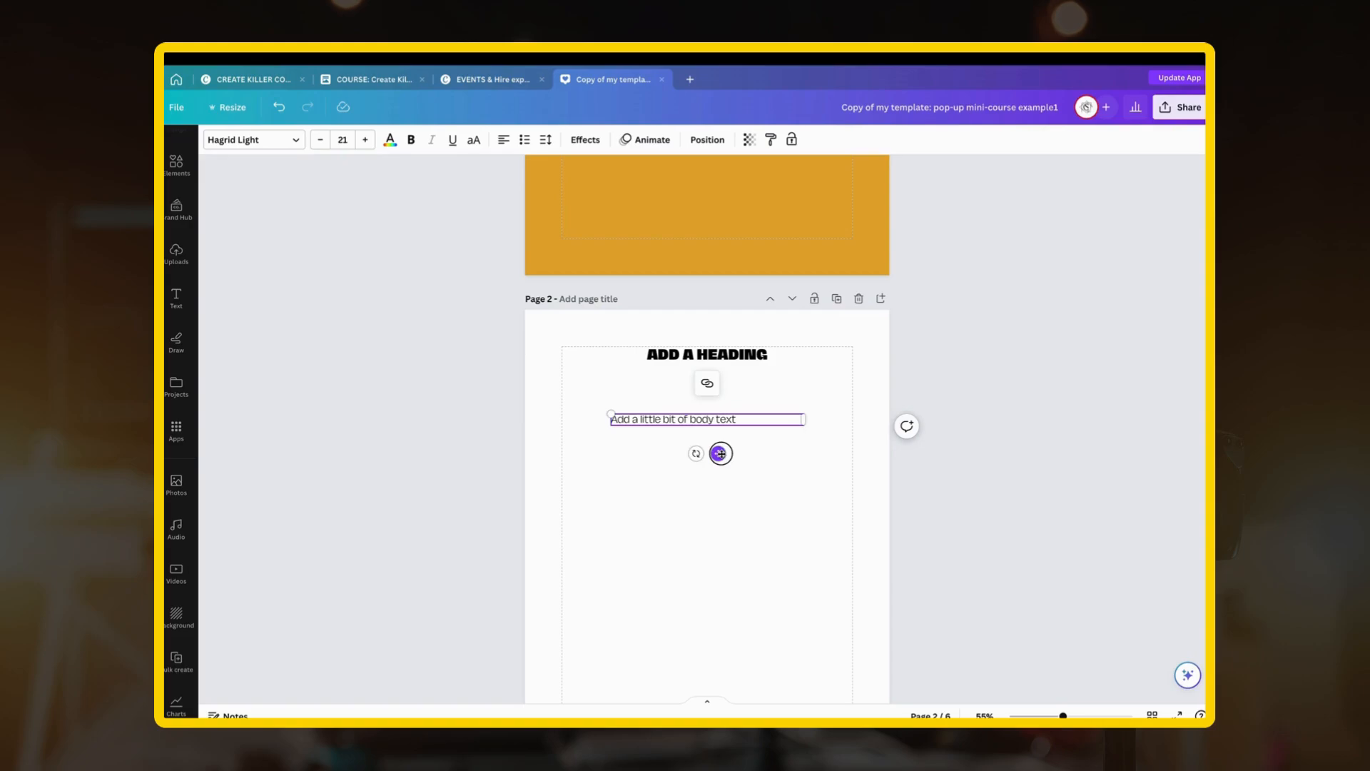
{"action": "left_click_drag", "start_coordinate": [720, 454], "coordinate": [719, 498]}
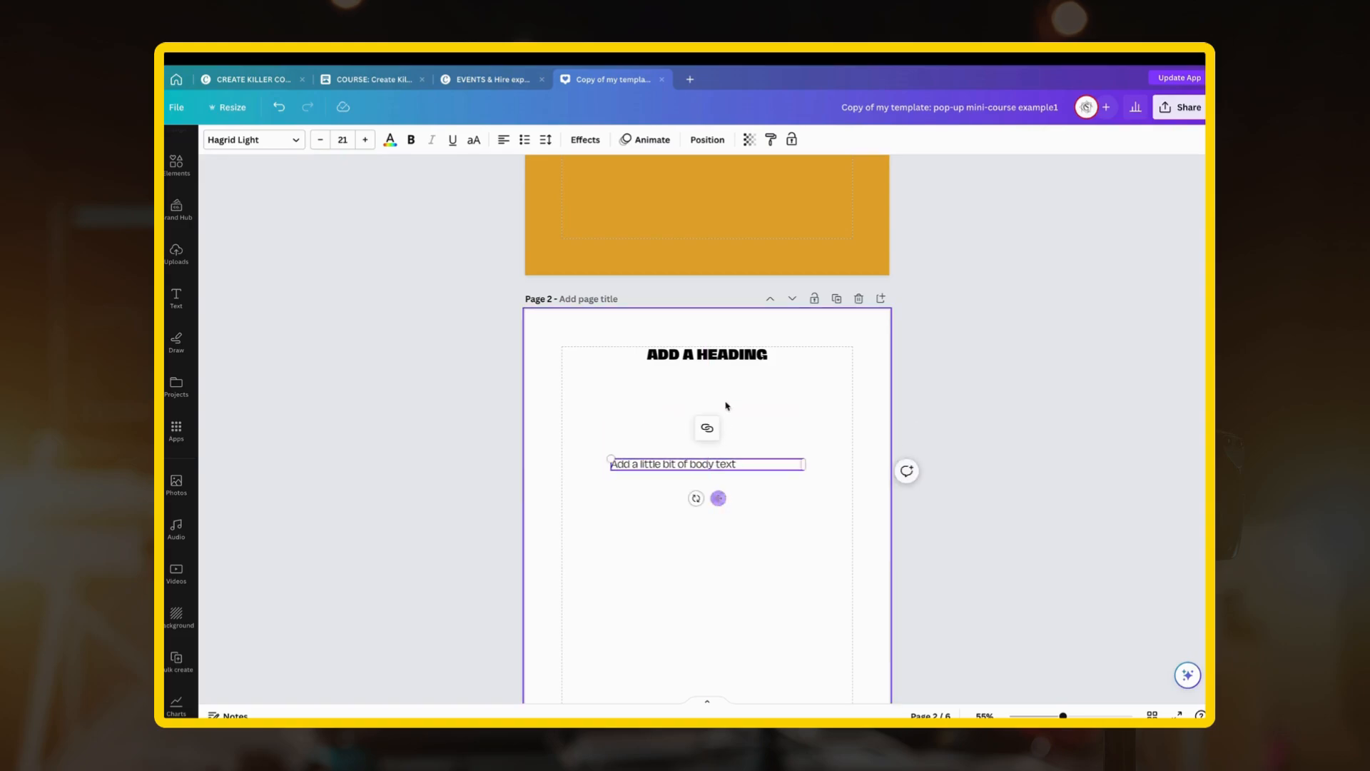
Step: Move the page 2 heading slightly down inside the margin guide and centre-align the body text below it
{"action": "left_click", "coordinate": [737, 355]}
{"action": "left_click_drag", "start_coordinate": [736, 356], "coordinate": [736, 375]}
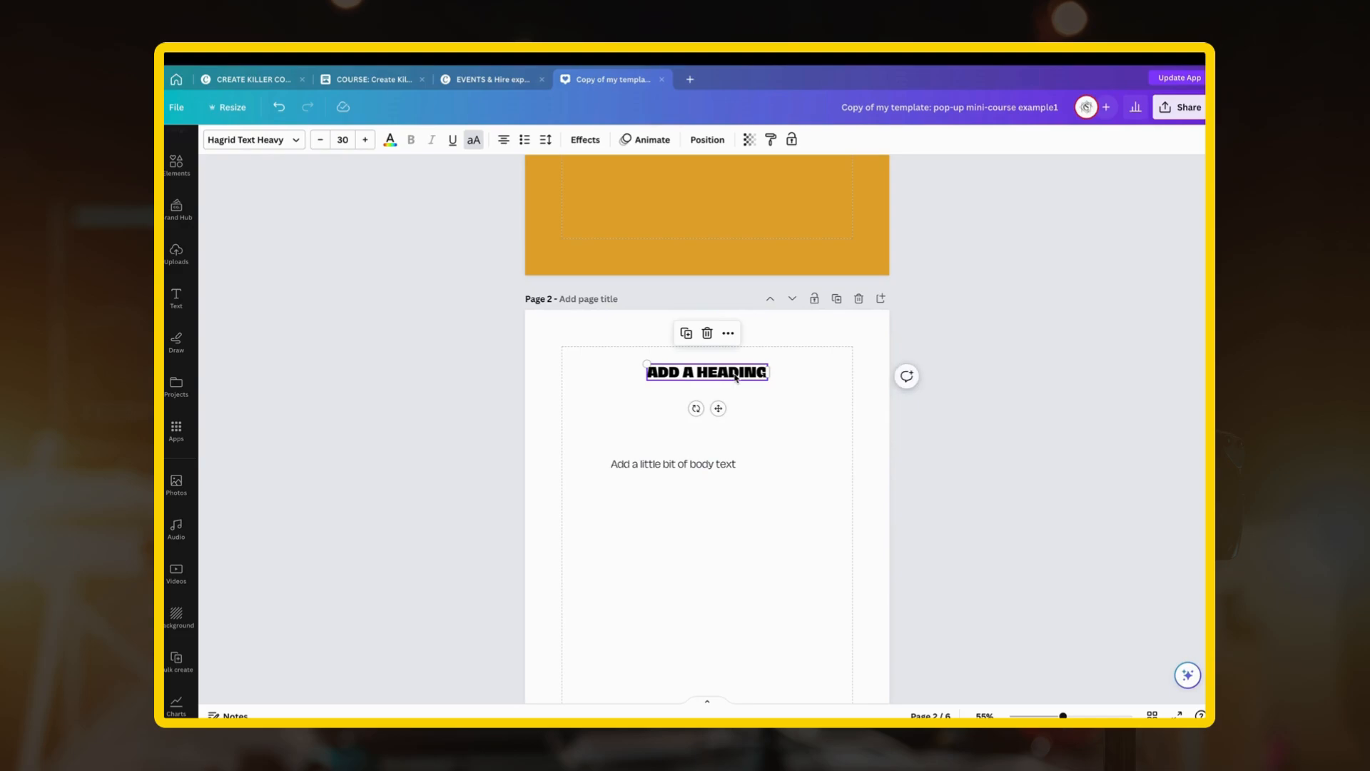
{"action": "left_click", "coordinate": [735, 471]}
{"action": "left_click", "coordinate": [503, 139]}
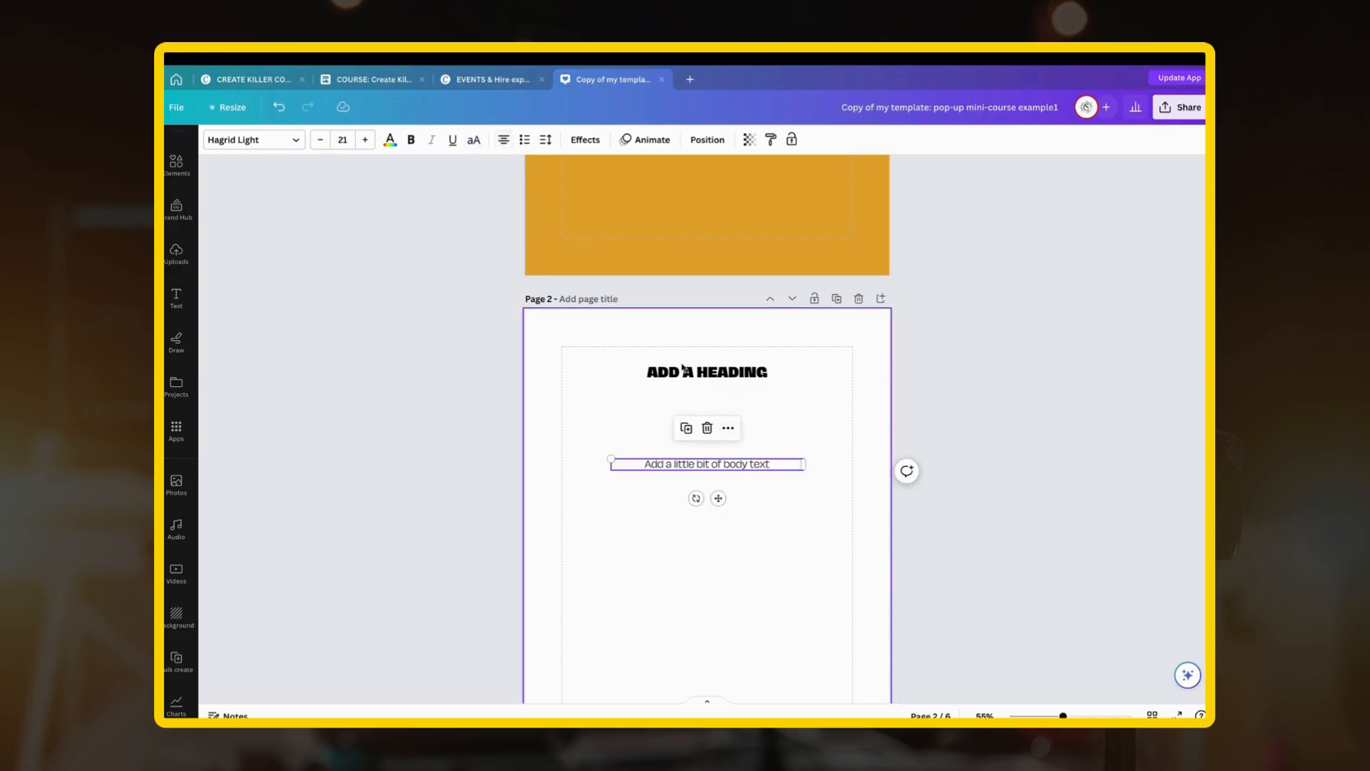
{"action": "left_click", "coordinate": [755, 563]}
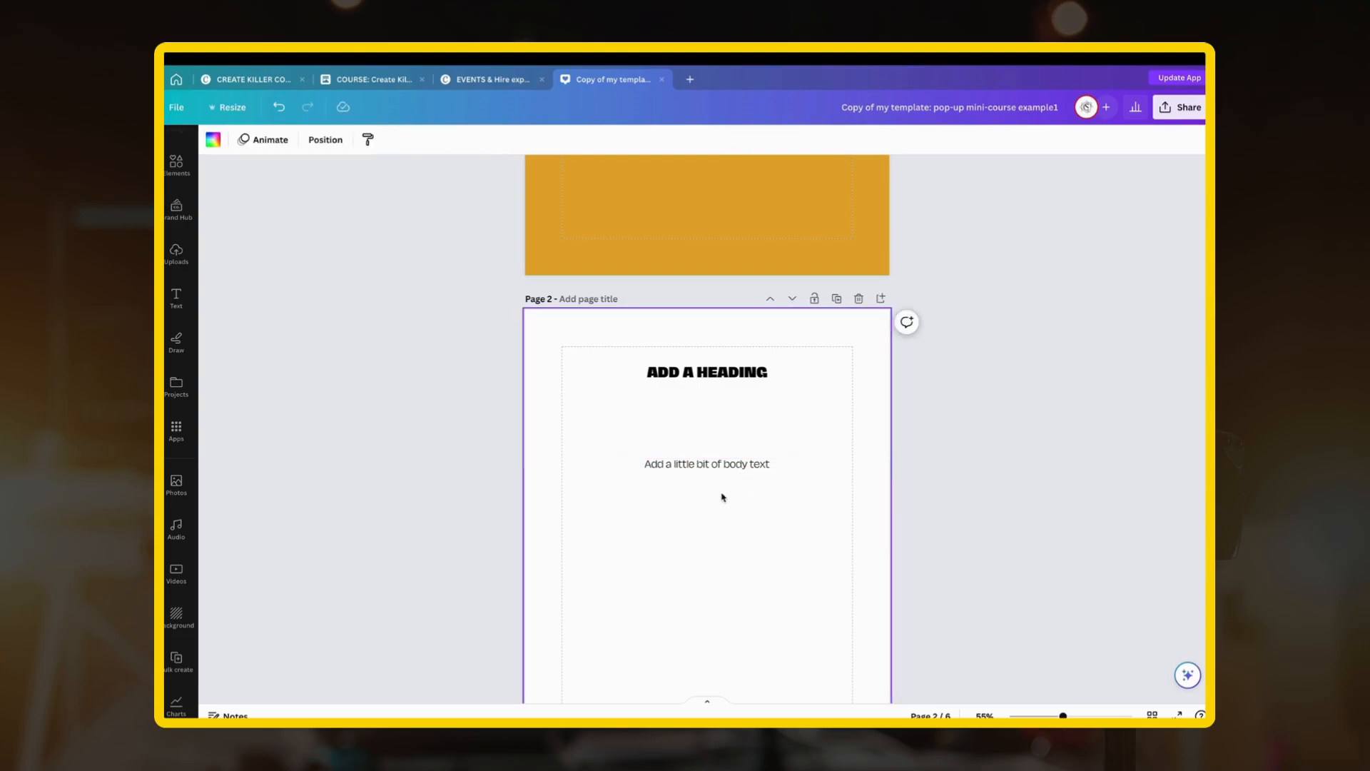
Step: Move the page 3 heading slightly down inside the margin guide to match page 2
{"action": "scroll", "coordinate": [715, 381], "scroll_direction": "down", "scroll_amount": 6}
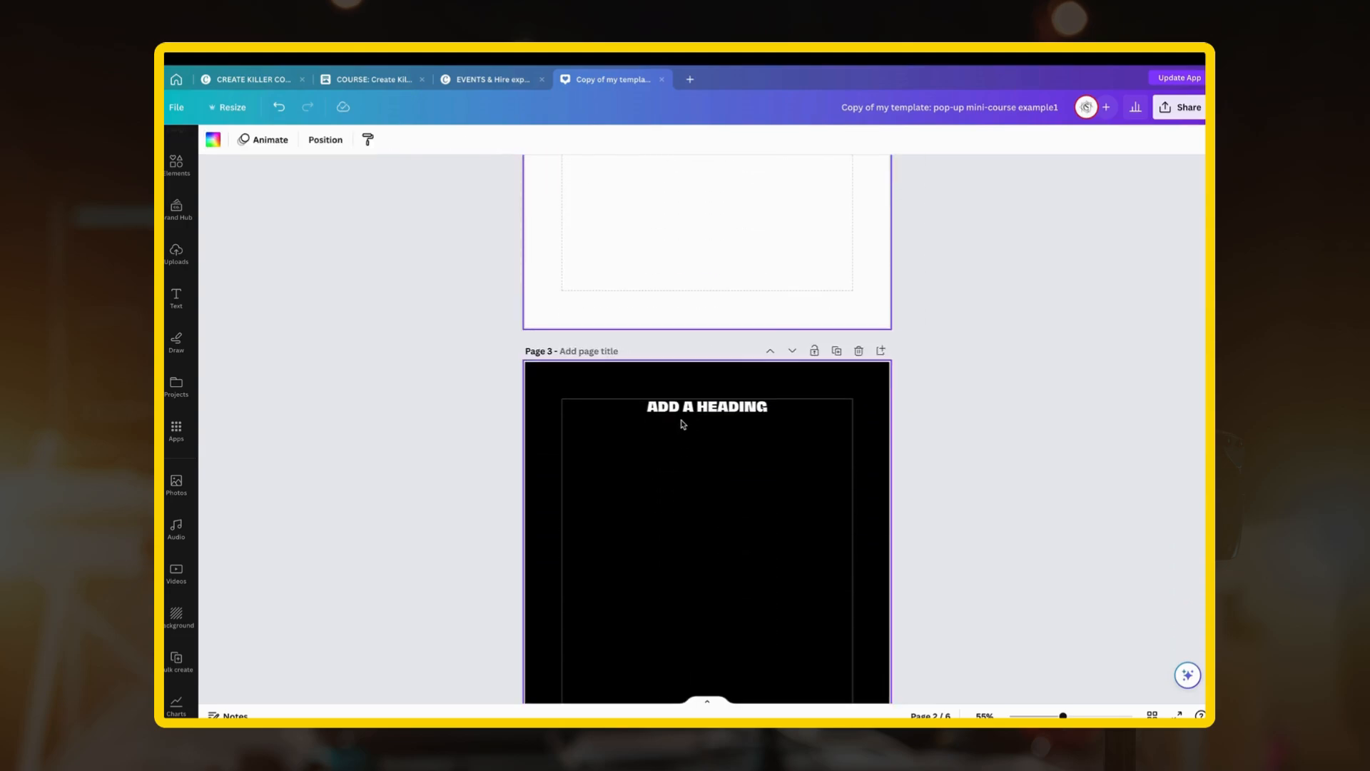
{"action": "left_click", "coordinate": [681, 424]}
{"action": "scroll", "coordinate": [713, 321], "scroll_direction": "up", "scroll_amount": 5}
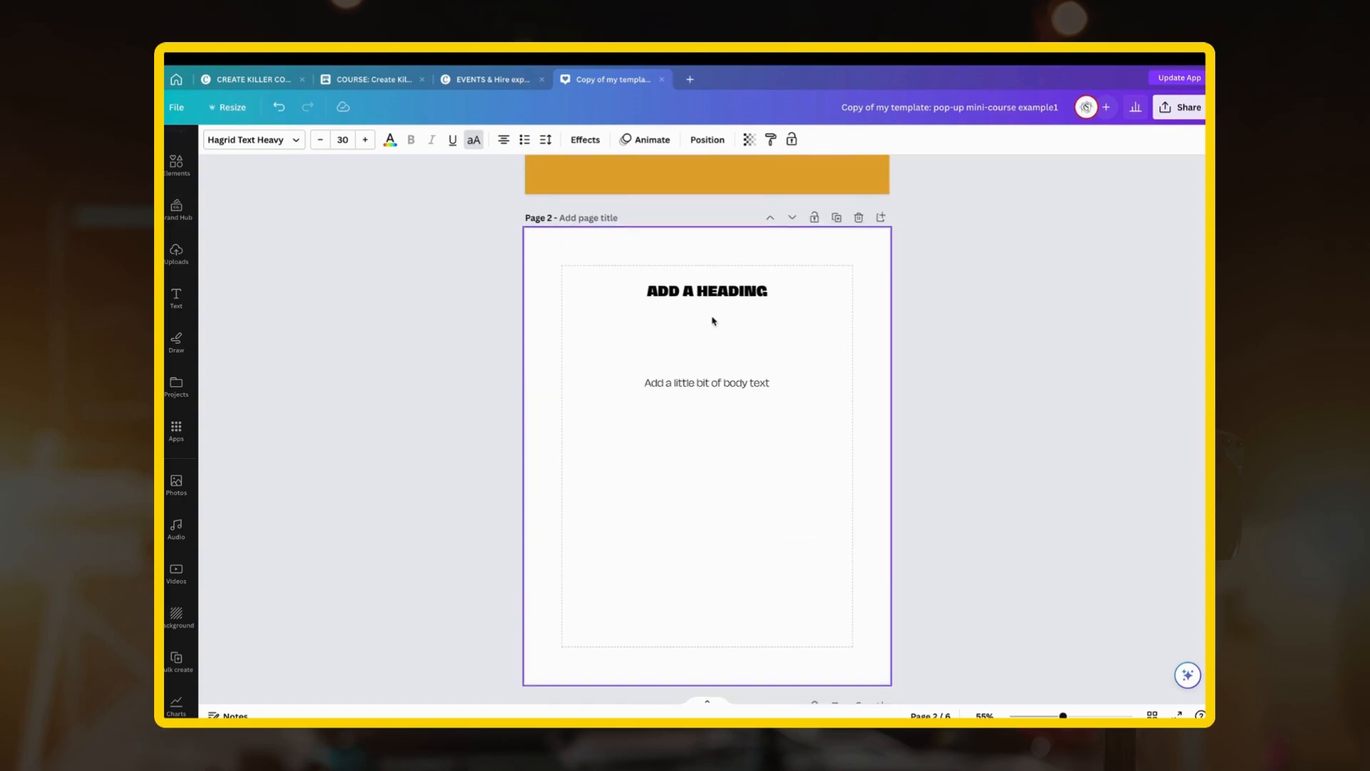
Step: Copy the page 2 body text box and paste it onto pages 4 and 6
{"action": "left_click", "coordinate": [697, 384]}
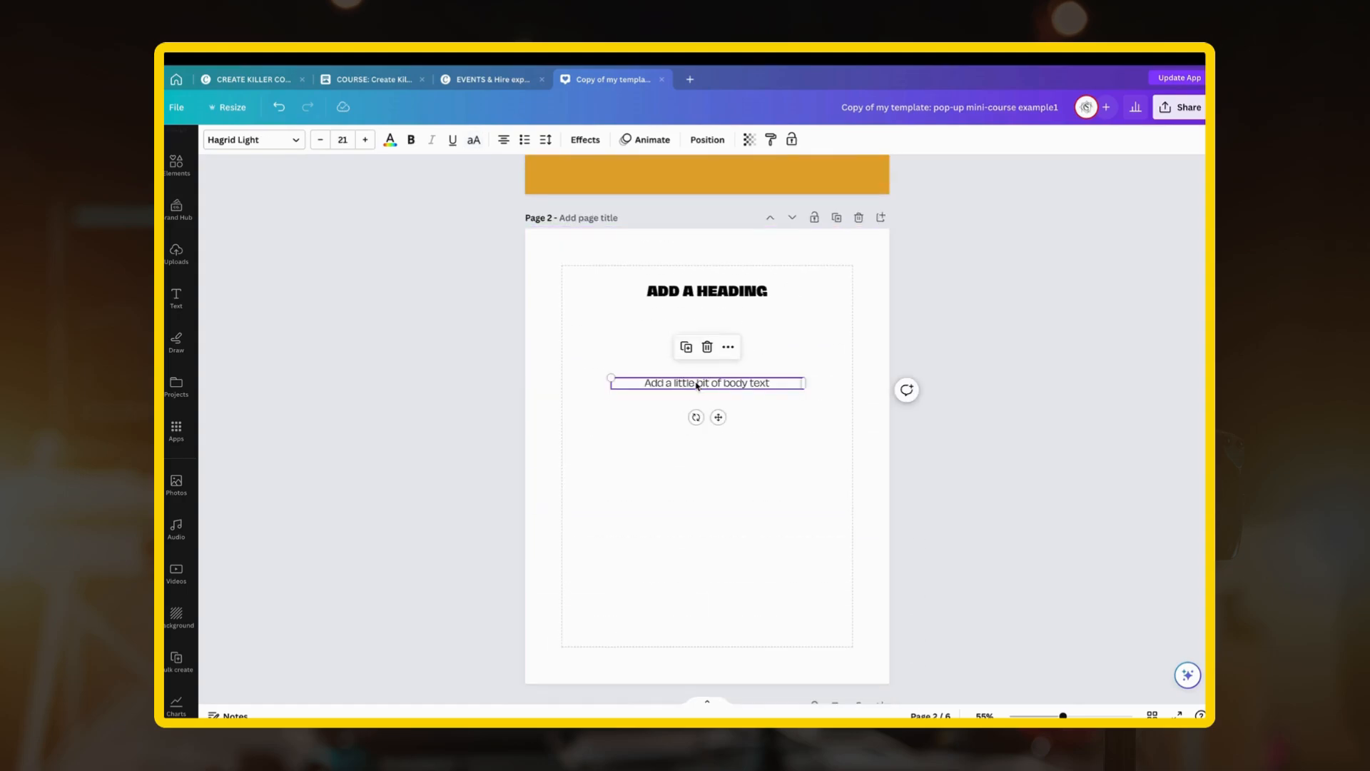
{"action": "scroll", "coordinate": [697, 385], "scroll_direction": "down", "scroll_amount": 12}
{"action": "left_click", "coordinate": [696, 432]}
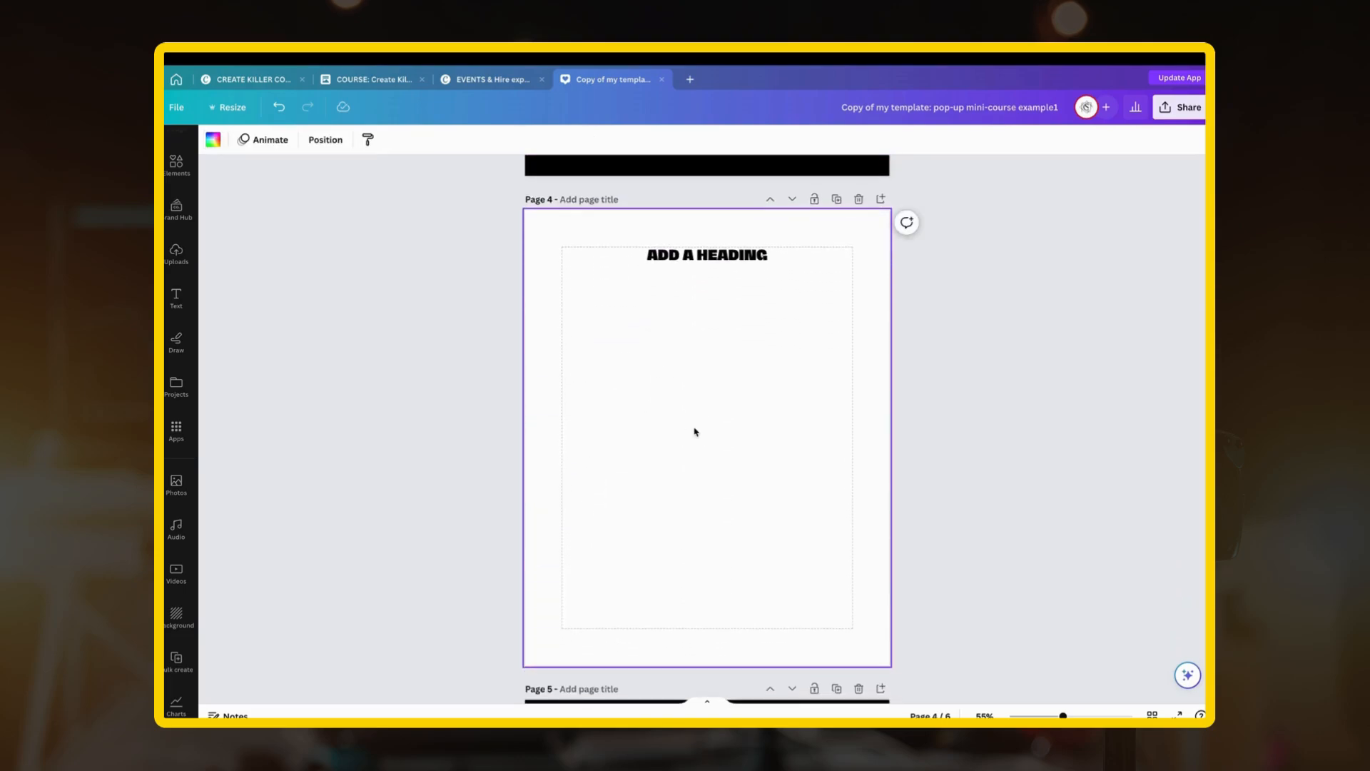
{"action": "scroll", "coordinate": [698, 431], "scroll_direction": "down", "scroll_amount": 12}
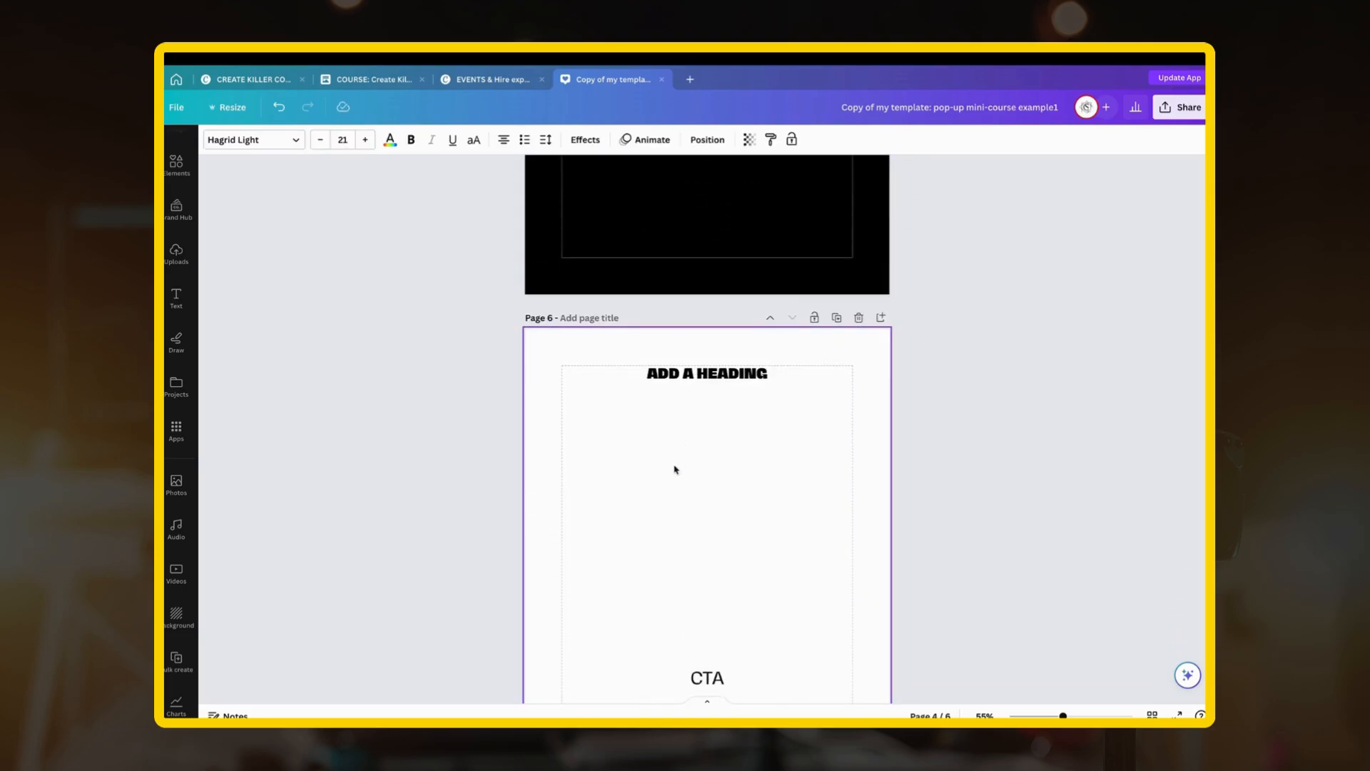
{"action": "left_click", "coordinate": [660, 519]}
{"action": "key", "text": "super+v"}
{"action": "scroll", "coordinate": [659, 520], "scroll_direction": "down", "scroll_amount": 3}
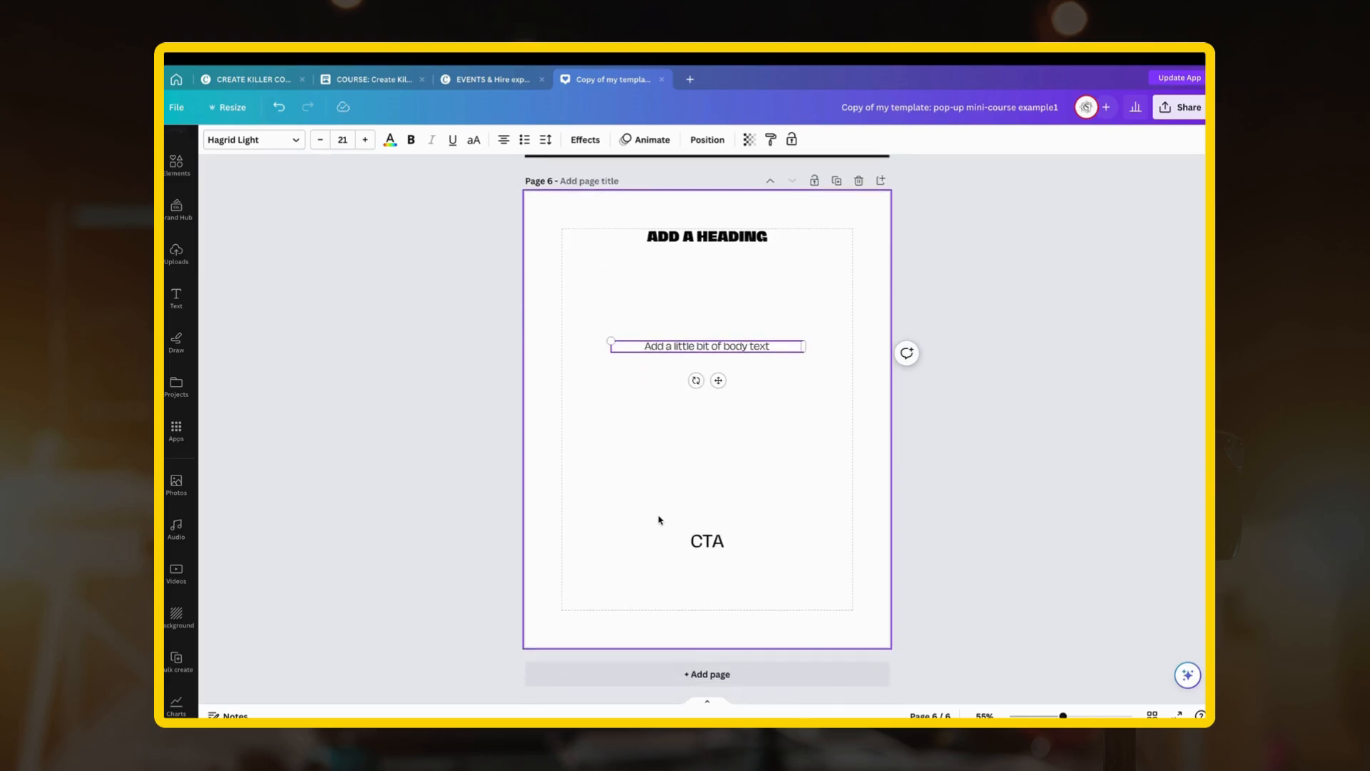
{"action": "mouse_move", "coordinate": [704, 543]}
{"action": "left_mouse_down"}
{"action": "mouse_move", "coordinate": [687, 542]}
{"action": "mouse_move", "coordinate": [706, 542]}
{"action": "left_mouse_up"}
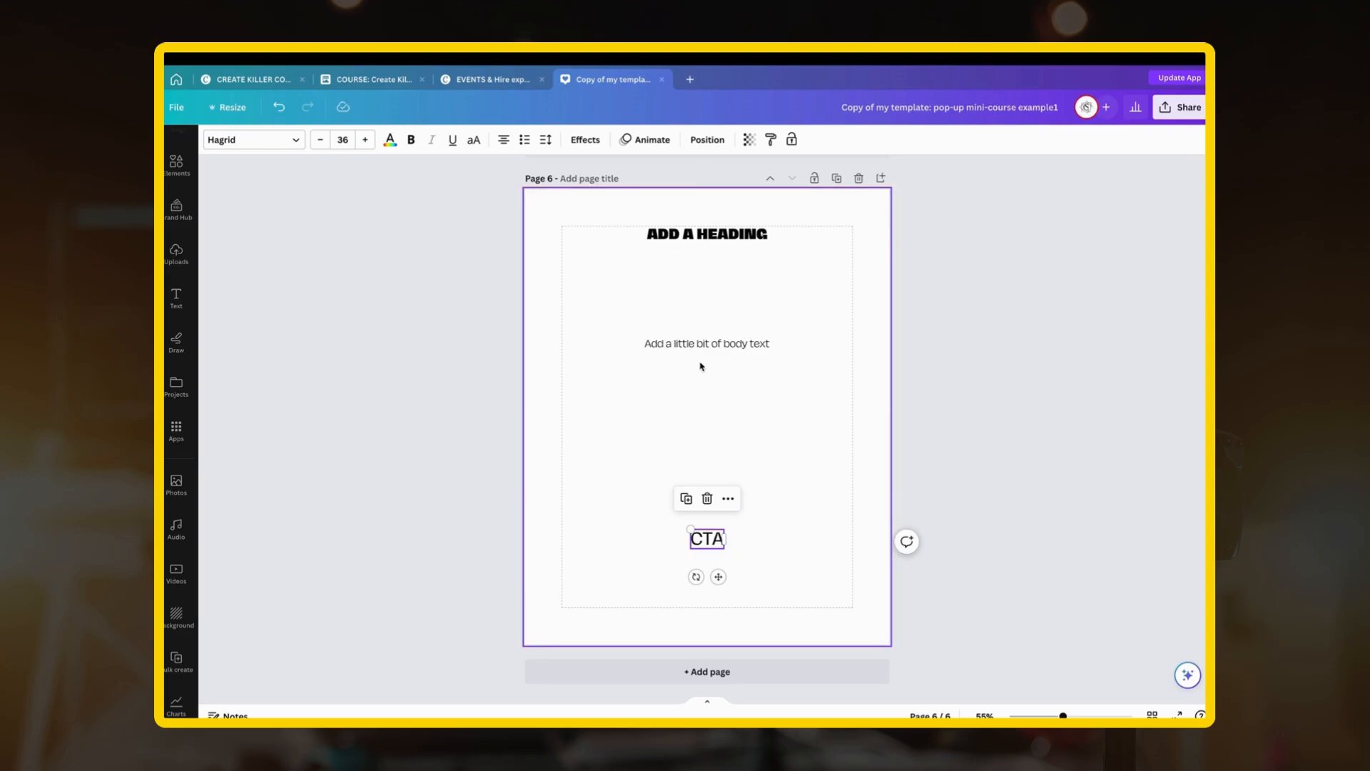
Step: Paste the copied body text box onto the black page 3 below its heading
{"action": "scroll", "coordinate": [714, 392], "scroll_direction": "up", "scroll_amount": 10}
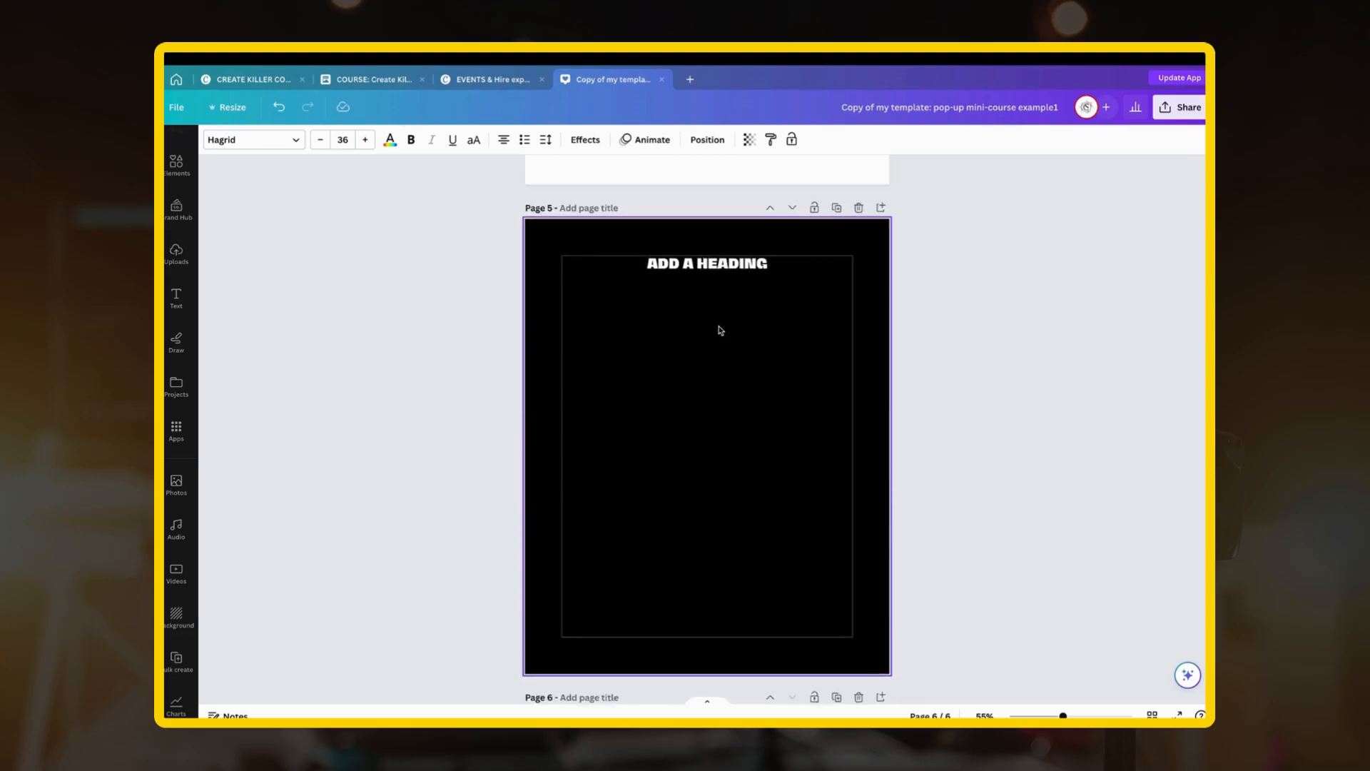
{"action": "scroll", "coordinate": [719, 329], "scroll_direction": "up", "scroll_amount": 10}
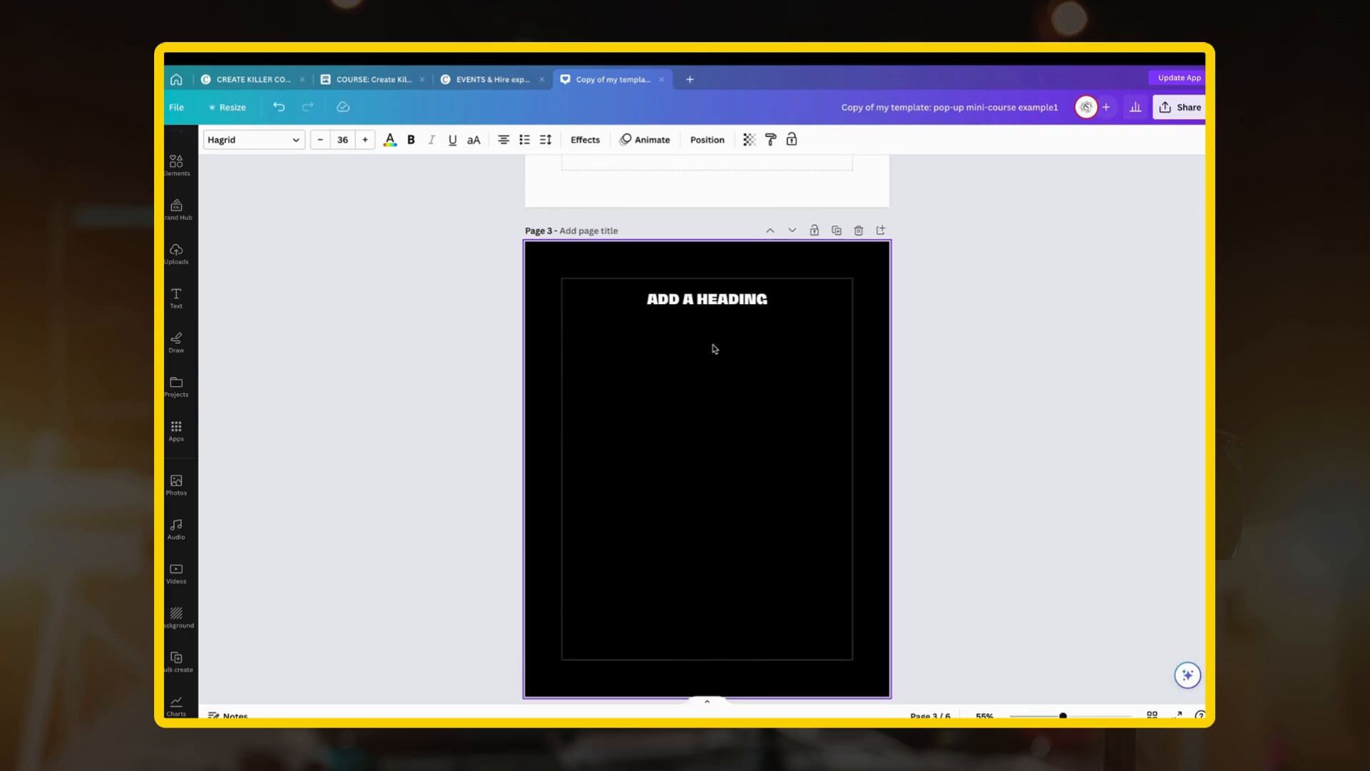
{"action": "left_click", "coordinate": [688, 482]}
{"action": "scroll", "coordinate": [691, 485], "scroll_direction": "up", "scroll_amount": 8}
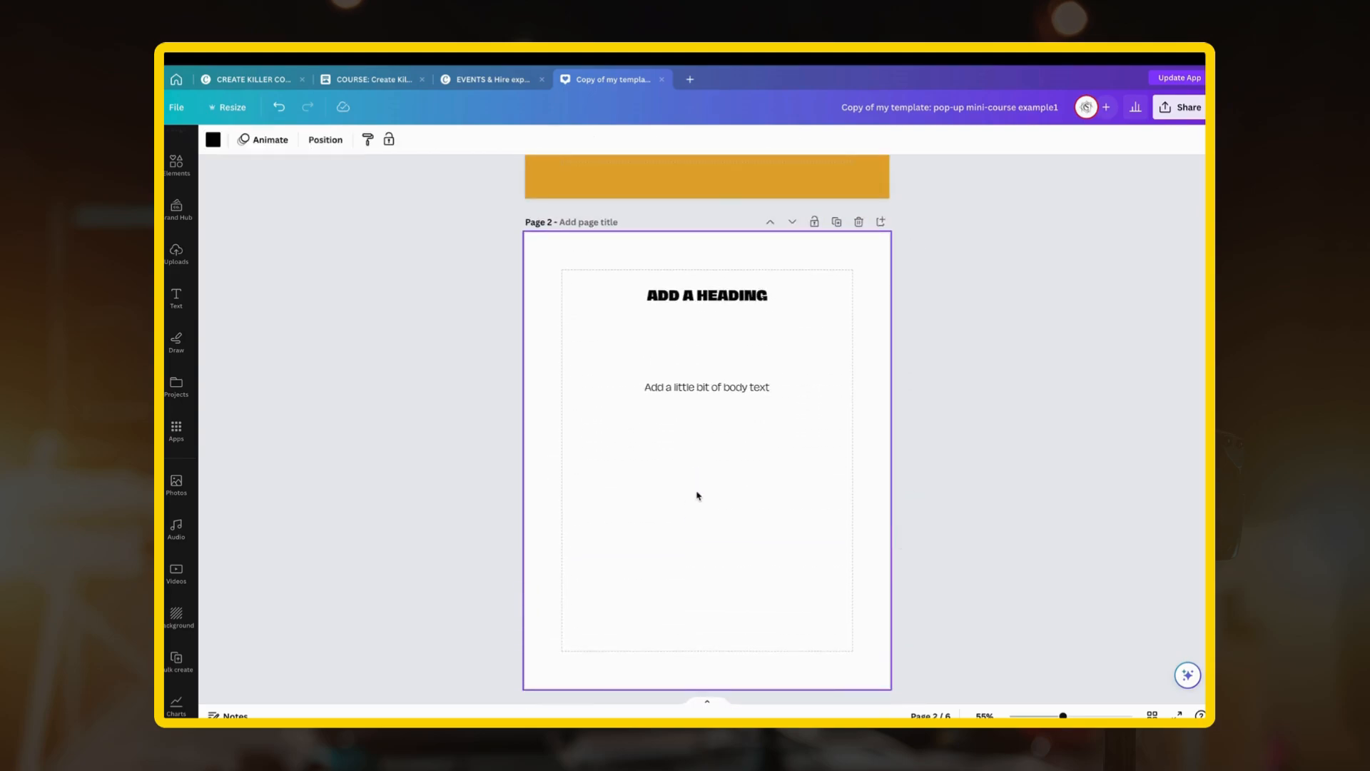
{"action": "scroll", "coordinate": [697, 495], "scroll_direction": "down", "scroll_amount": 8}
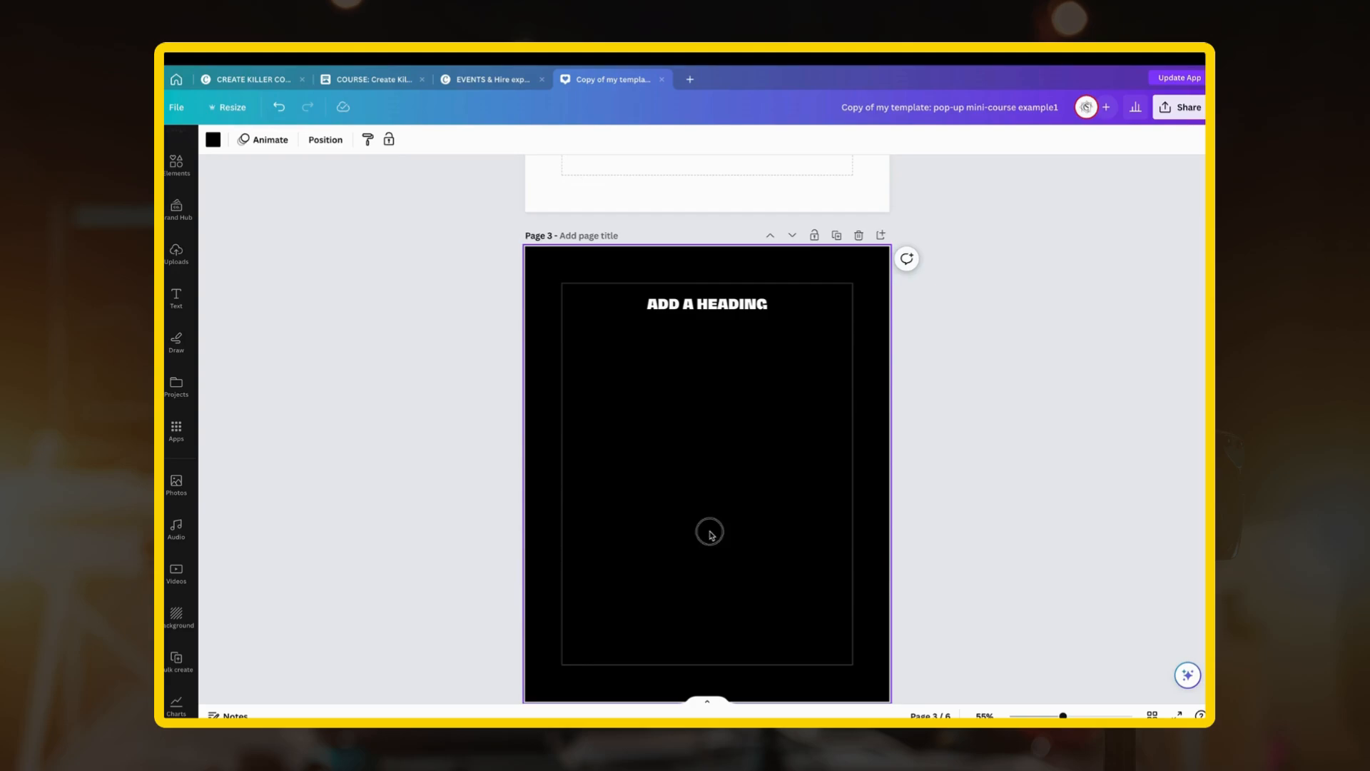
{"action": "key", "text": "t"}
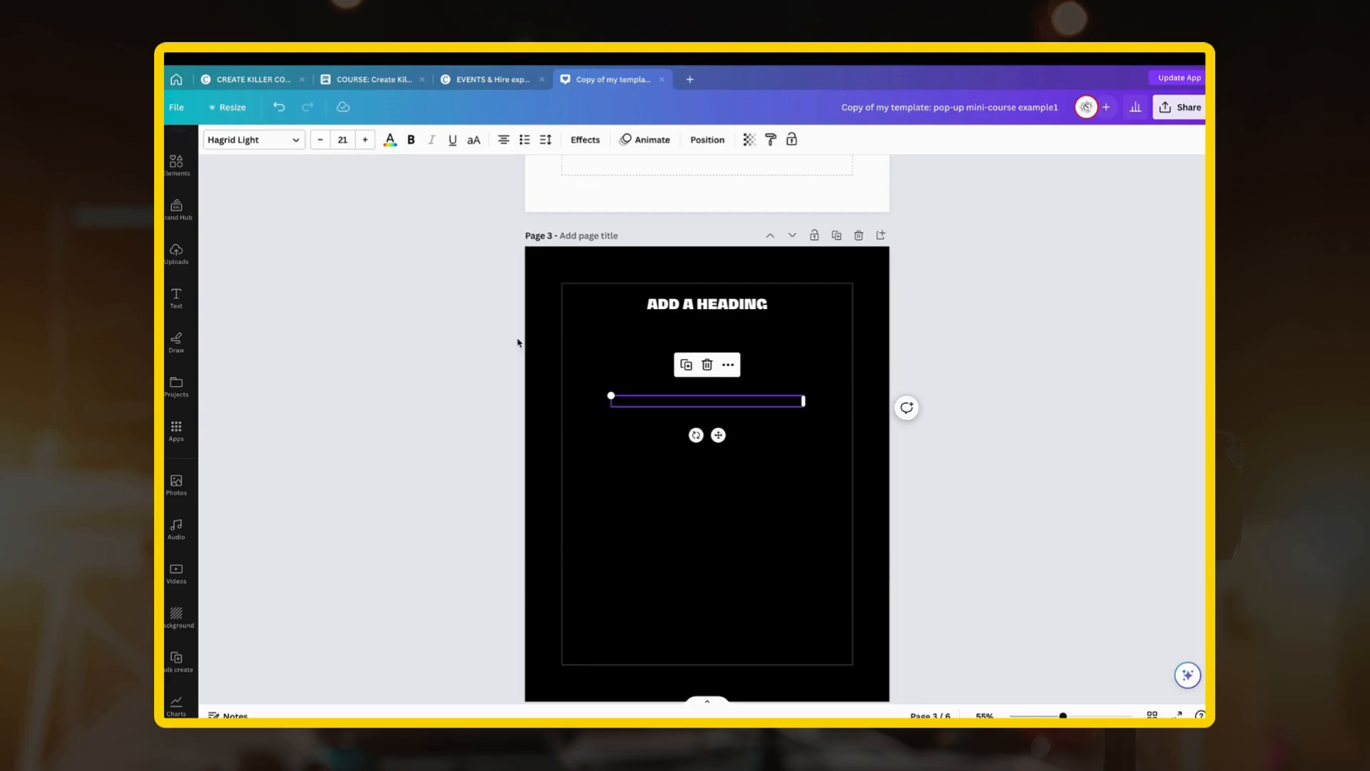
Step: Set the text colour of the page 3 body text to white from the brand palette
{"action": "left_click", "coordinate": [390, 140]}
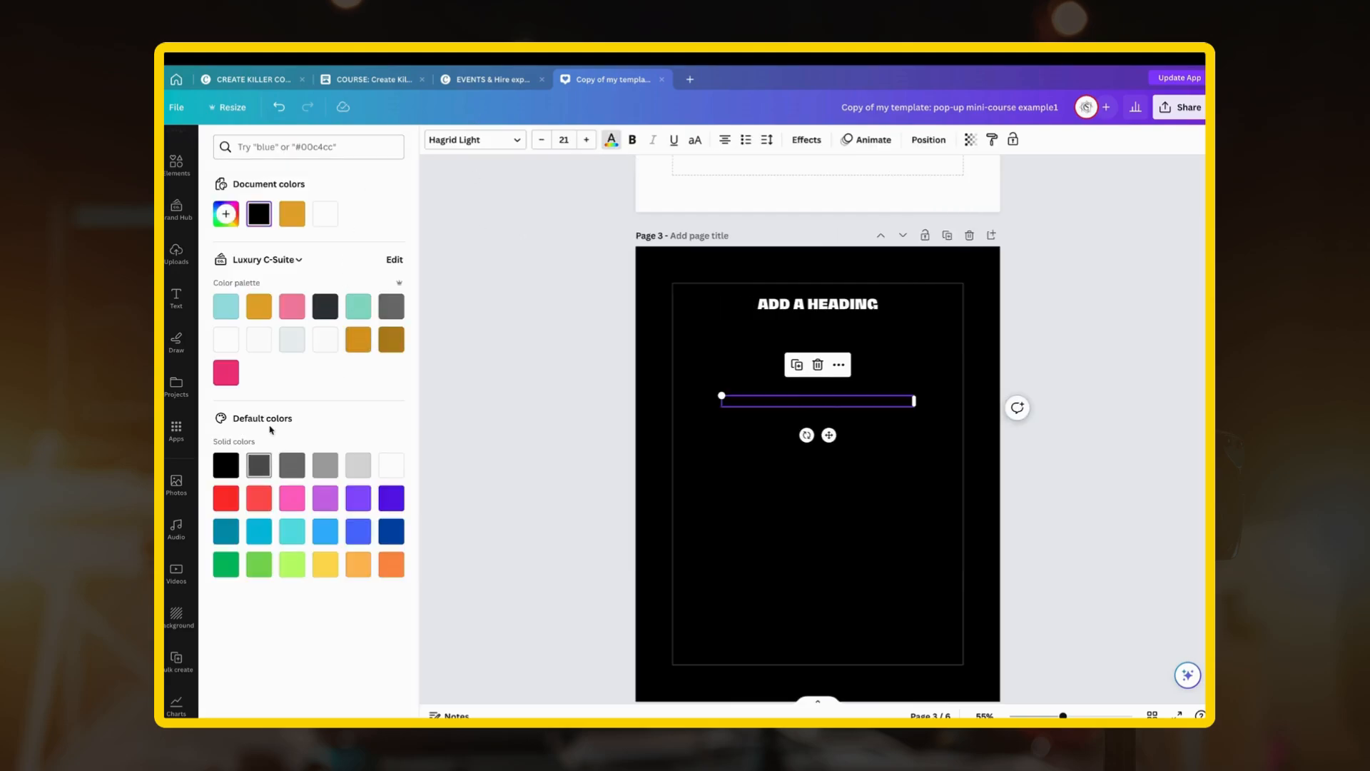
{"action": "left_click", "coordinate": [229, 344]}
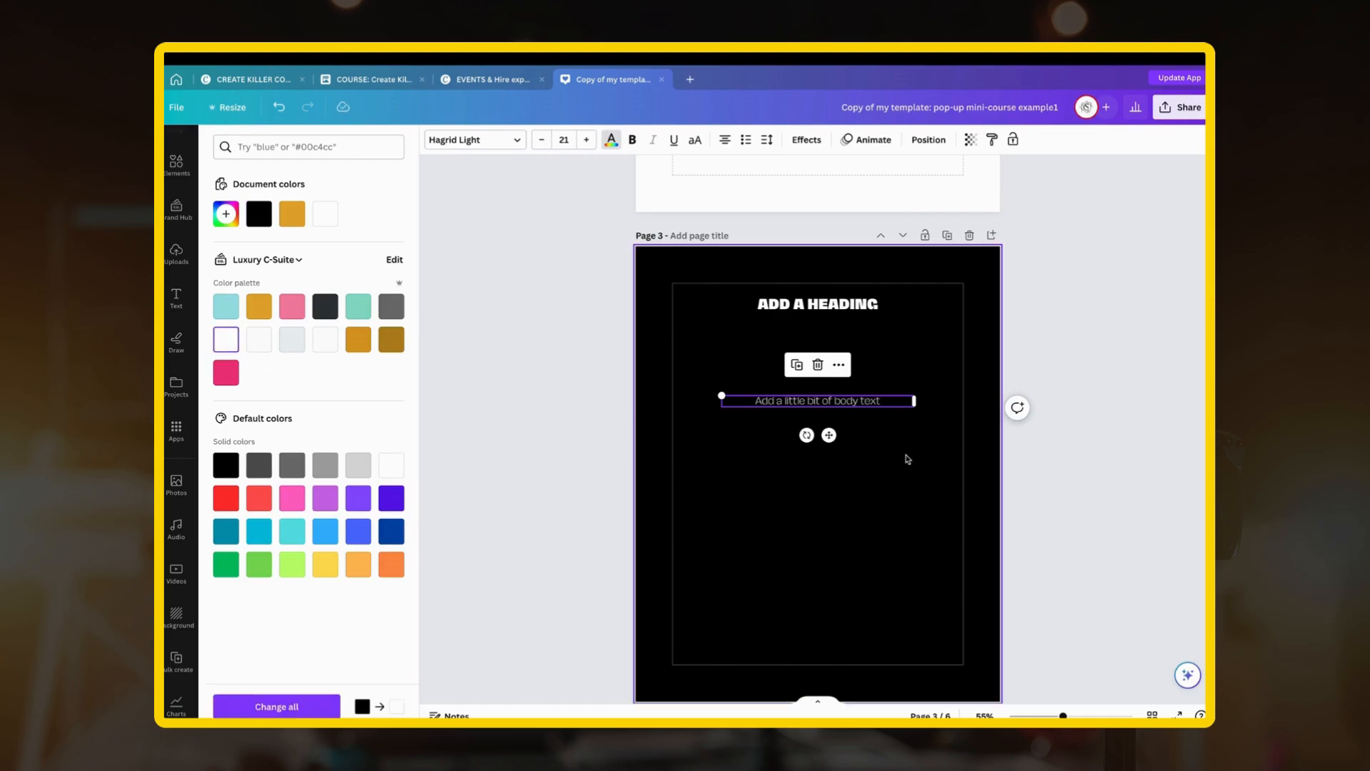
{"action": "left_click", "coordinate": [876, 478]}
Step: Copy the white body text box from page 3 and paste it onto the black page 5
{"action": "left_click", "coordinate": [751, 404]}
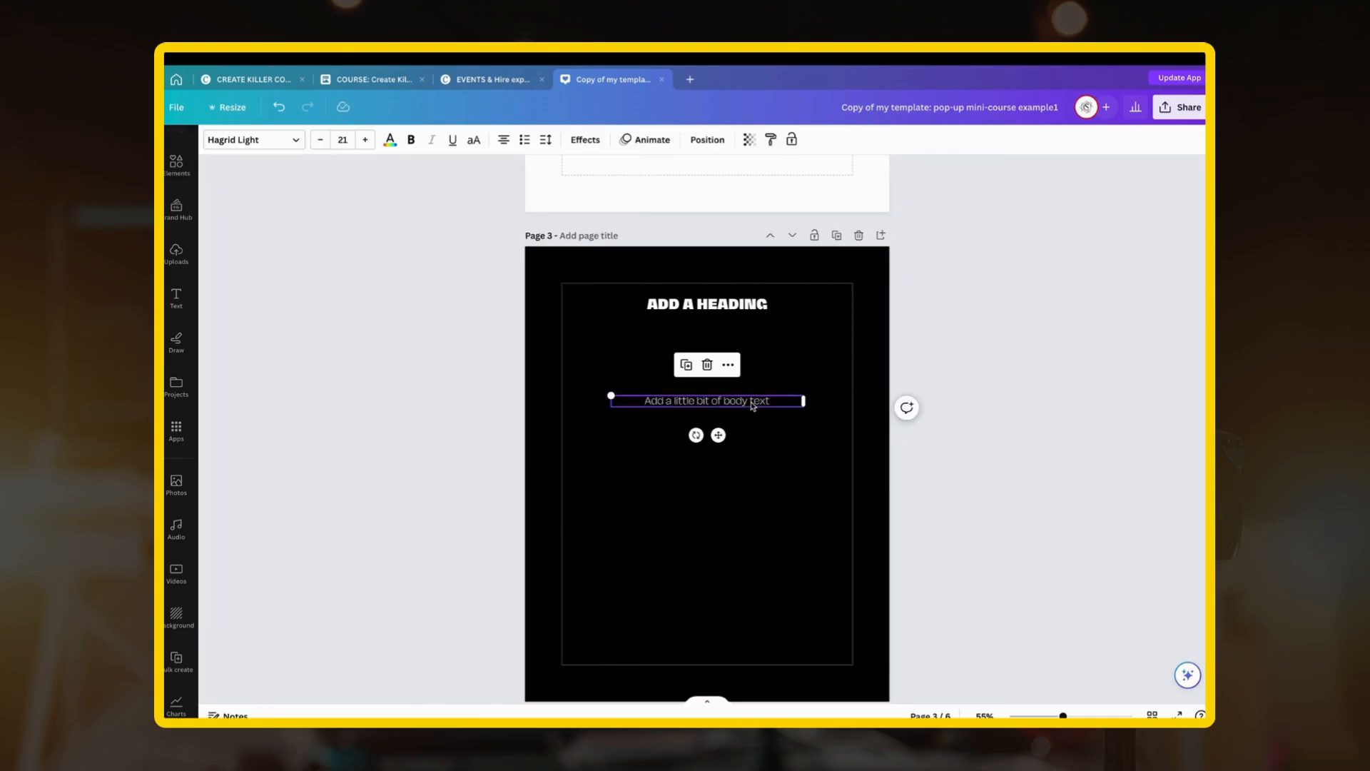
{"action": "scroll", "coordinate": [752, 404], "scroll_direction": "down", "scroll_amount": 10}
{"action": "left_click", "coordinate": [717, 555]}
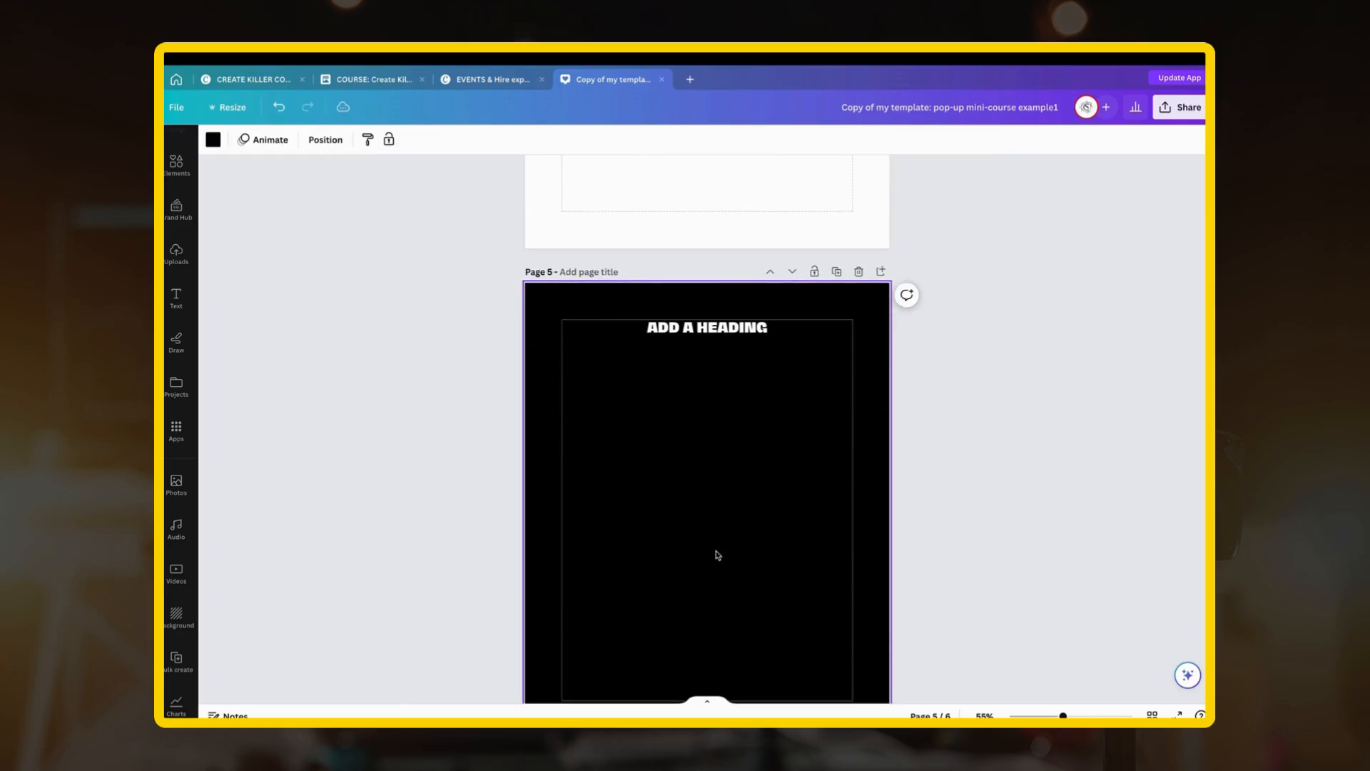
{"action": "key", "text": "ctrl+v"}
{"action": "scroll", "coordinate": [818, 578], "scroll_direction": "up", "scroll_amount": 4}
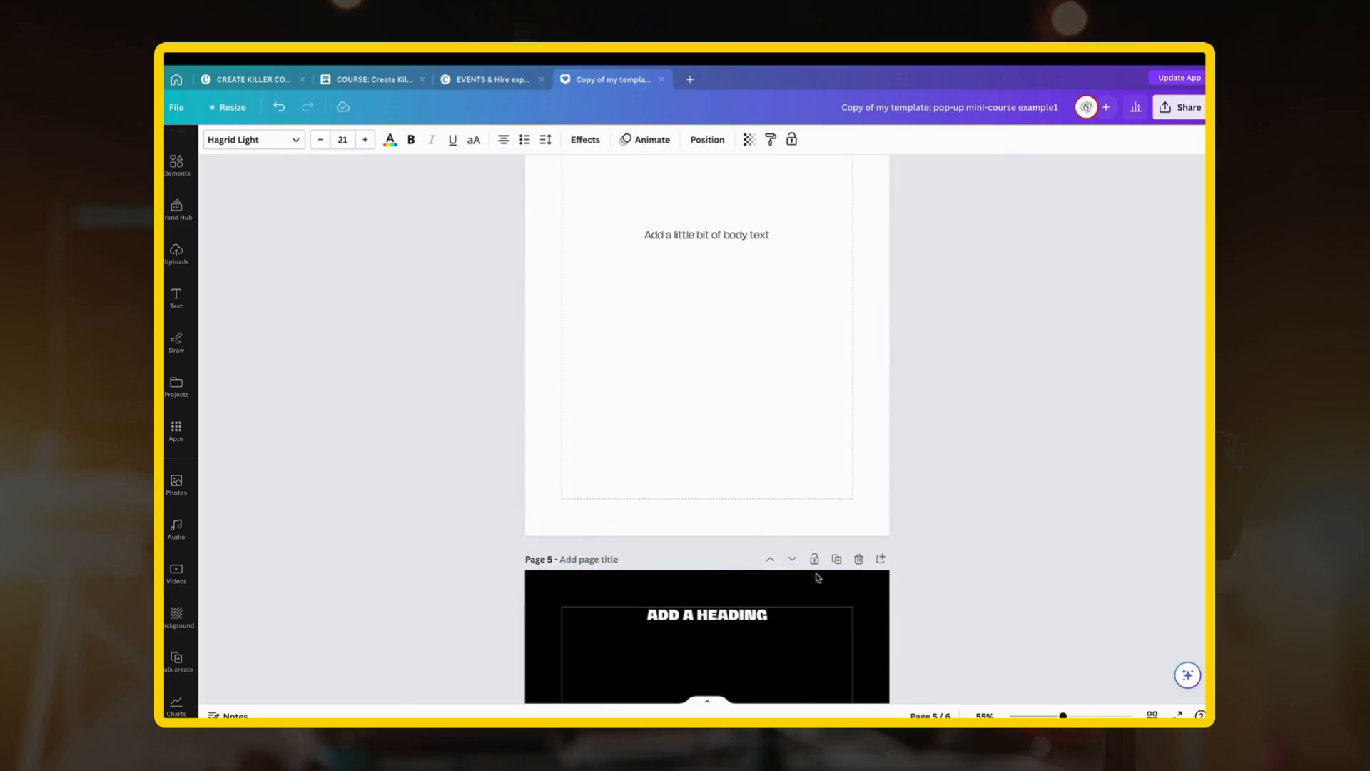
Step: Open page 1 from the page grid and add the stock photo of the woman holding a pink orchid
{"action": "left_click", "coordinate": [1152, 714]}
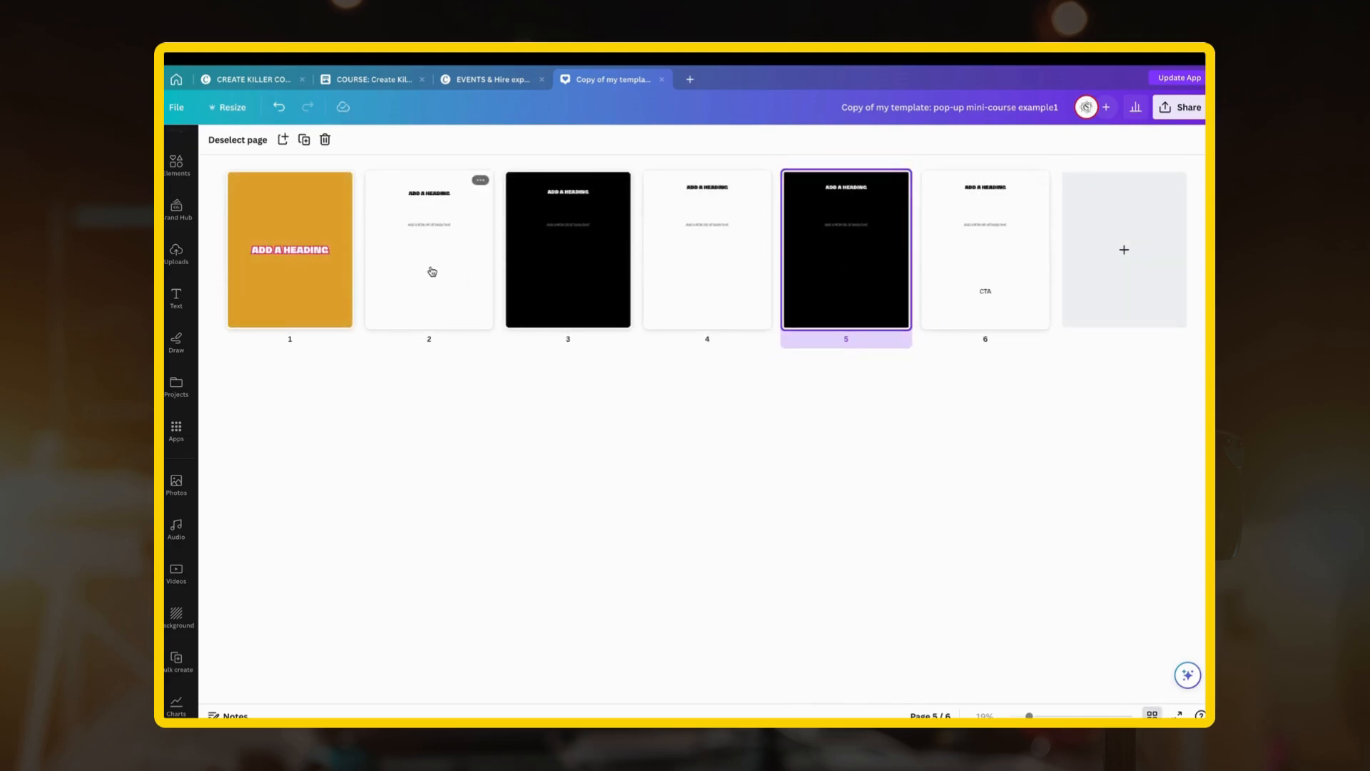
{"action": "left_click", "coordinate": [263, 276]}
{"action": "left_click", "coordinate": [262, 278]}
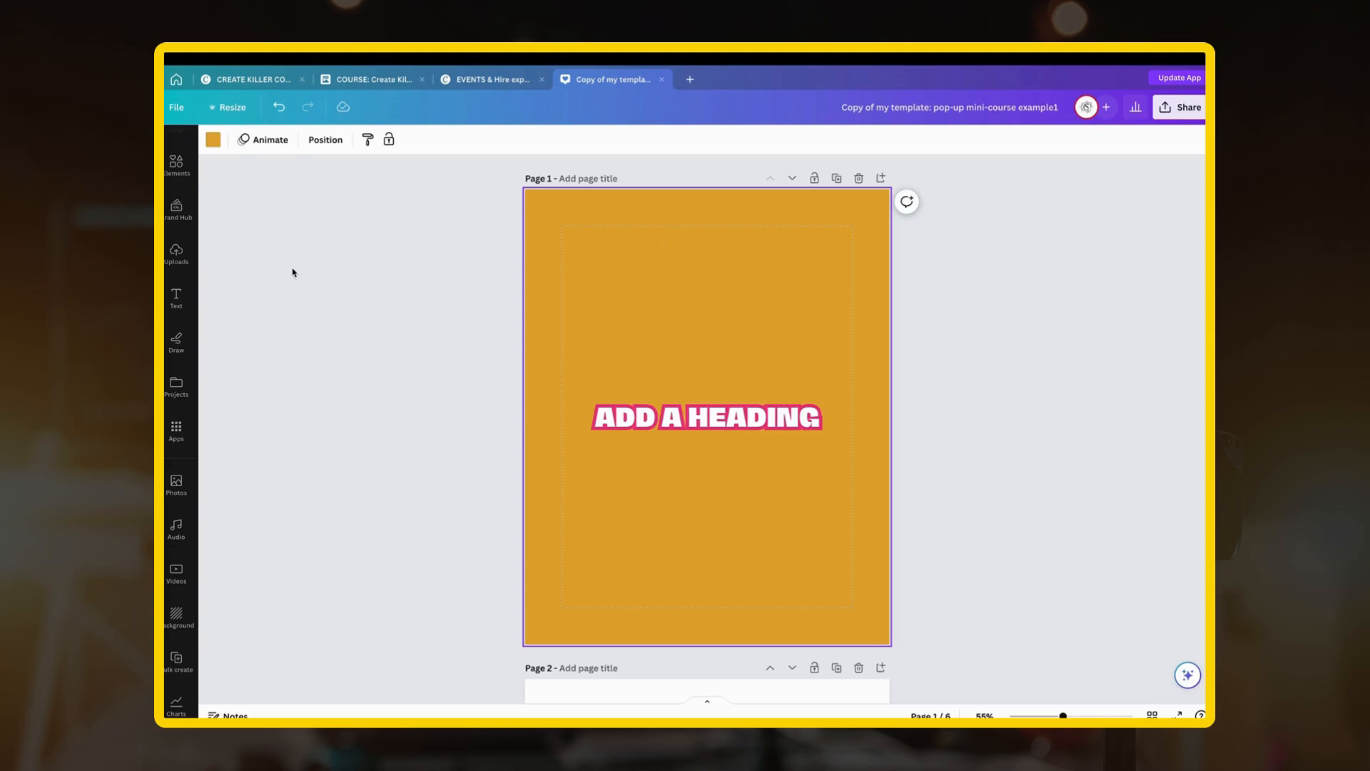
{"action": "left_click", "coordinate": [176, 164]}
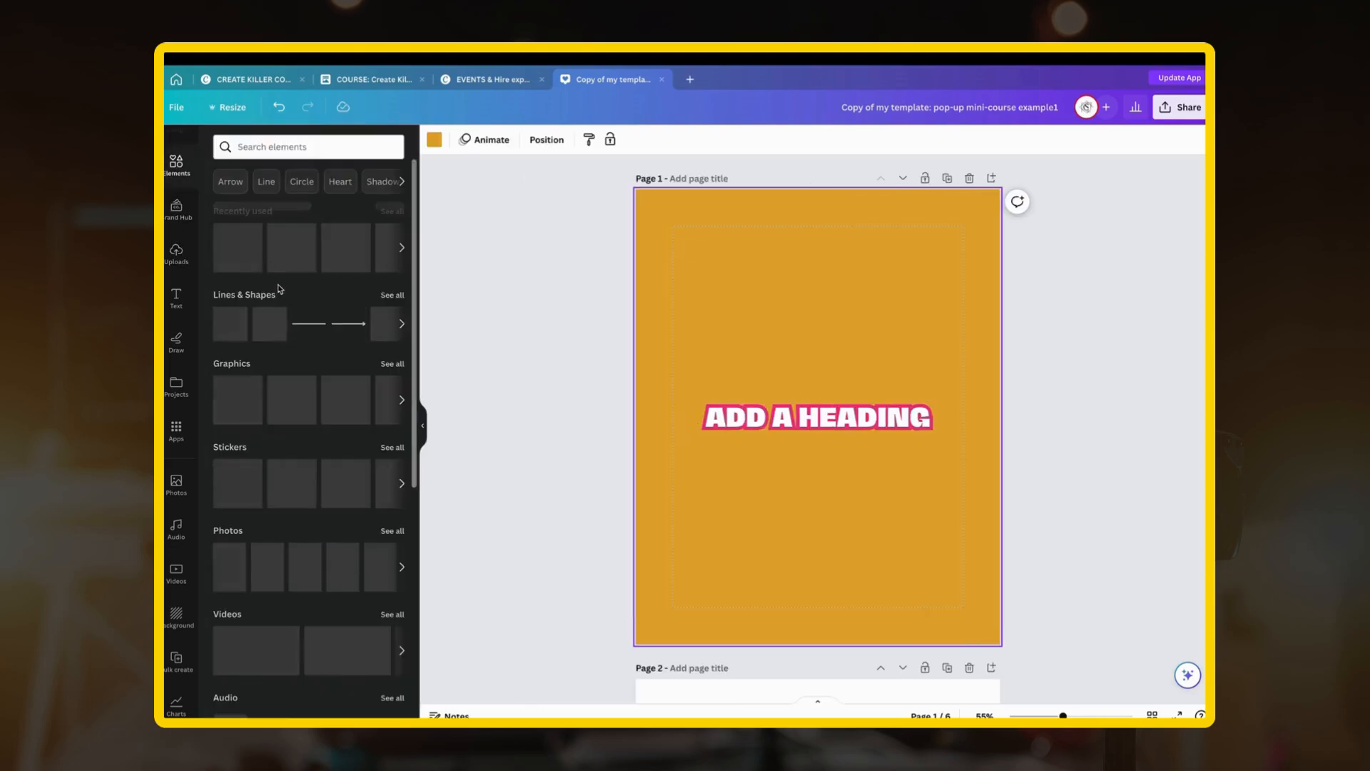
{"action": "scroll", "coordinate": [278, 288], "scroll_direction": "down", "scroll_amount": 5}
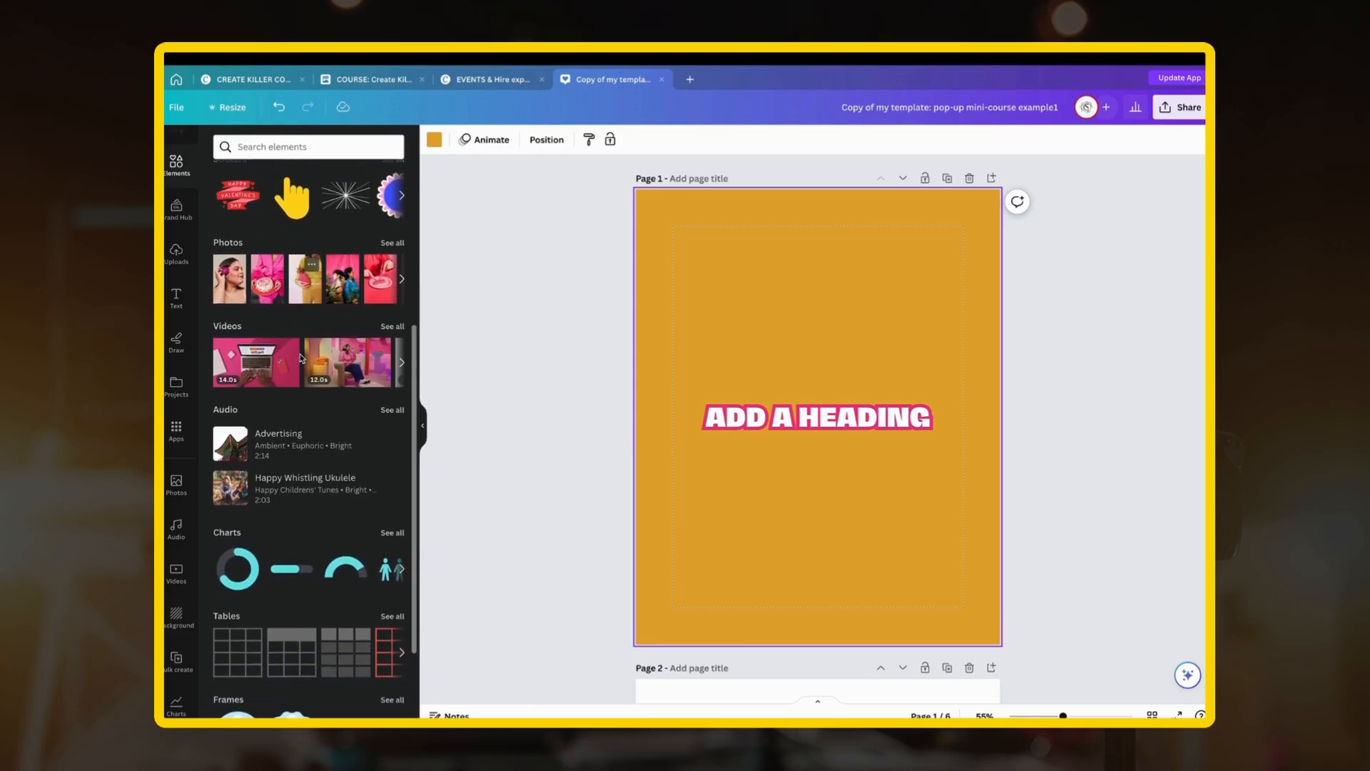
{"action": "left_click", "coordinate": [229, 278]}
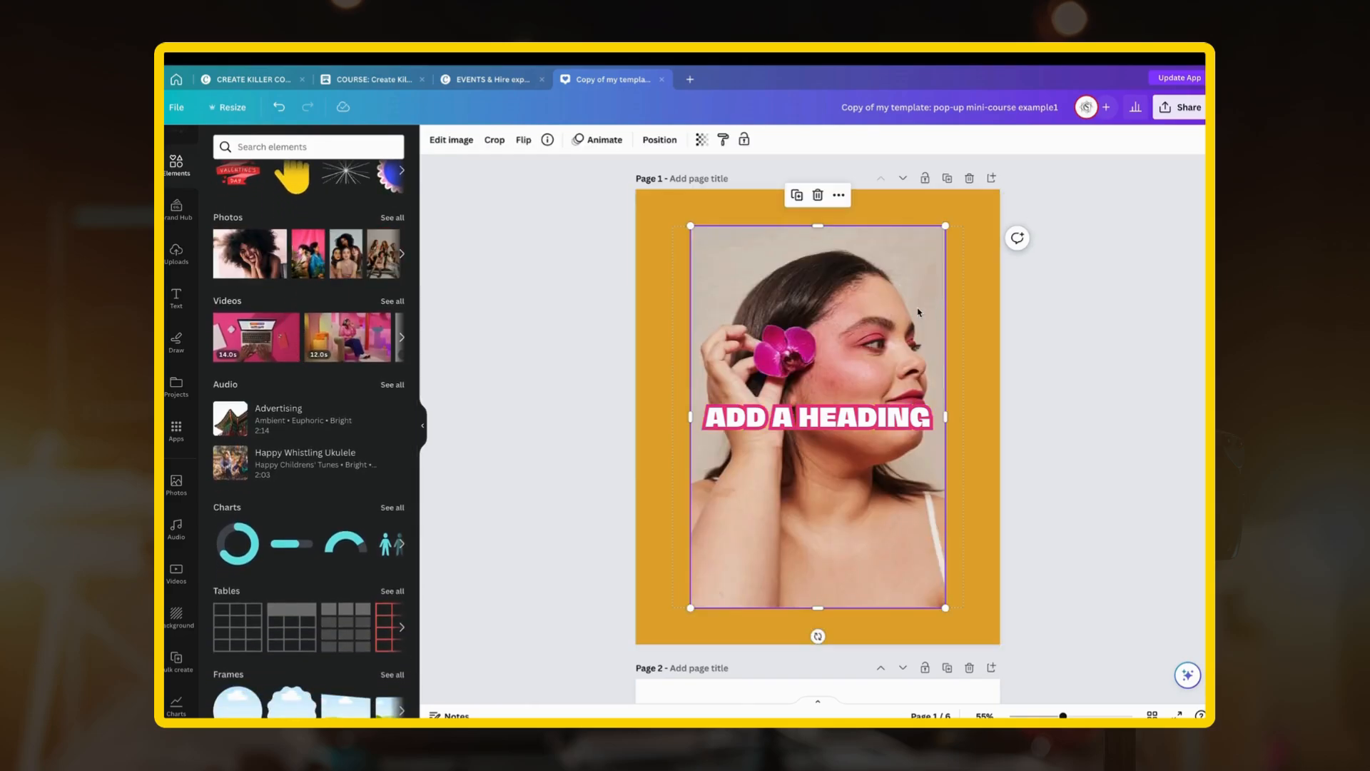
Step: Make the photo the background of page 1 and move the heading down to the lower part of the page
{"action": "right_click", "coordinate": [880, 311]}
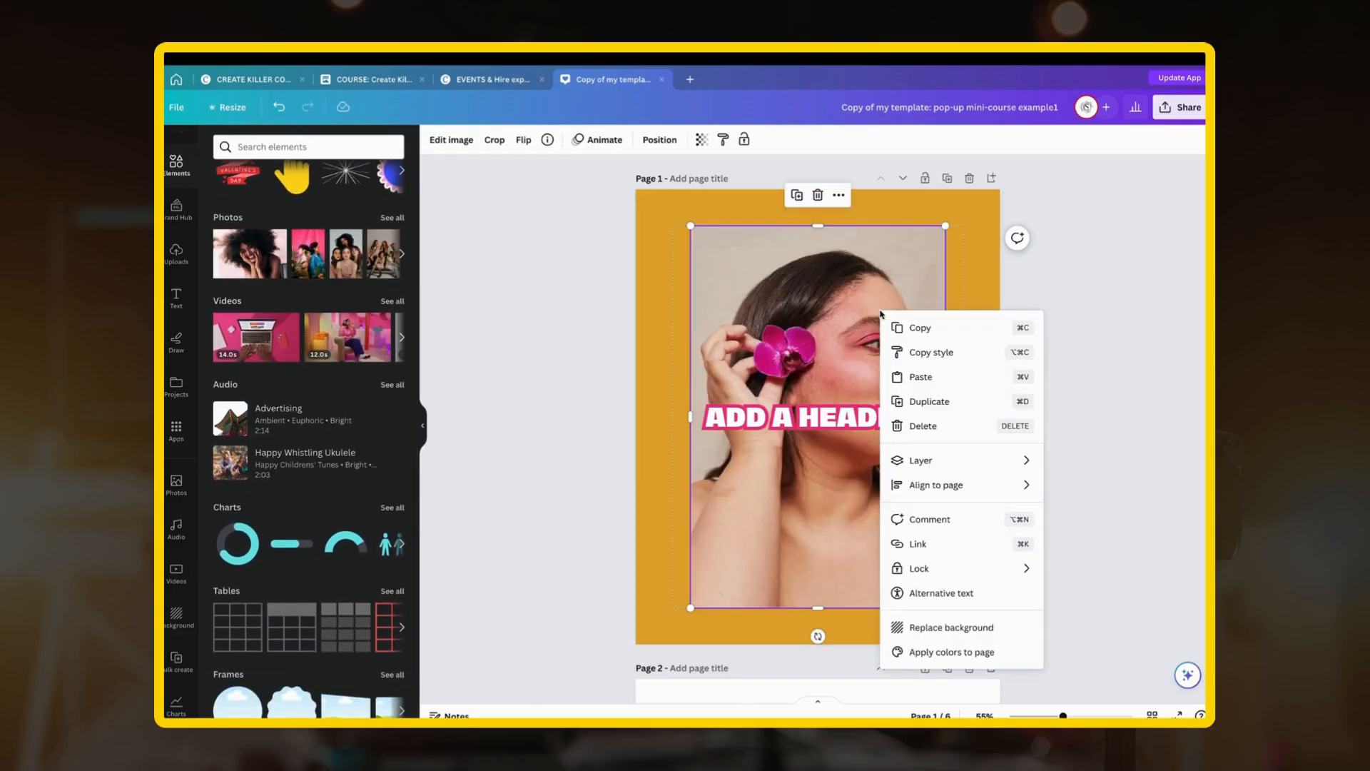
{"action": "left_click", "coordinate": [942, 632]}
{"action": "left_click_drag", "start_coordinate": [815, 418], "coordinate": [815, 533]}
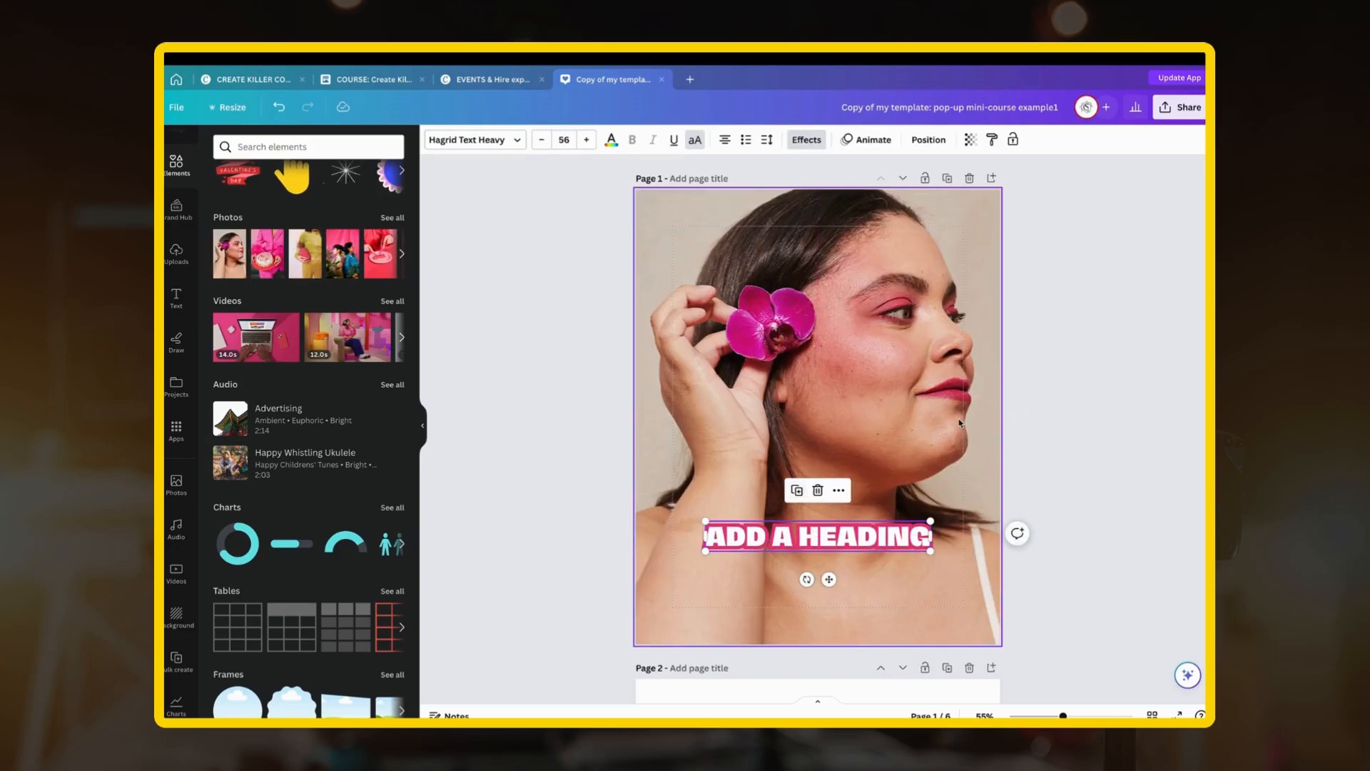
{"action": "left_click", "coordinate": [422, 425]}
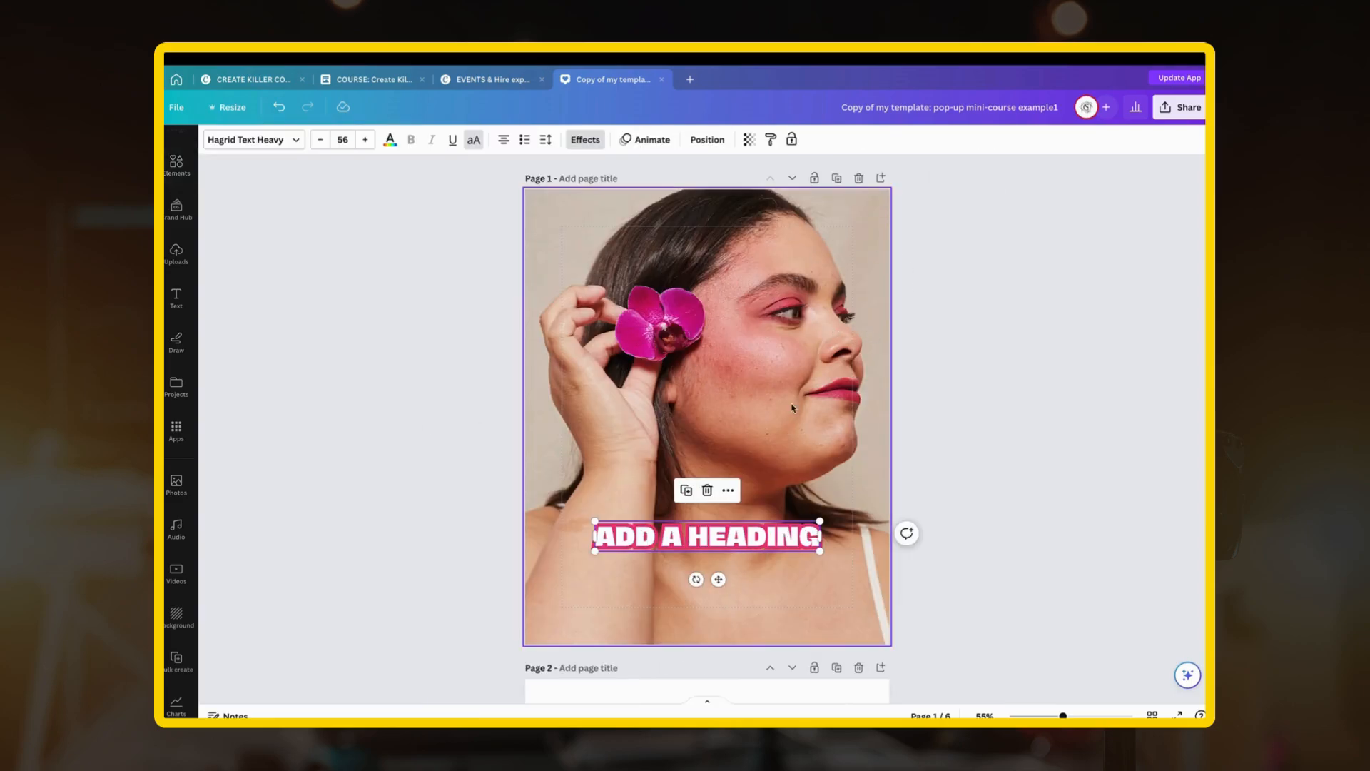
Step: Set the page 1 heading to font size 80, narrow its box to wrap onto two lines, and centre it over the lower face
{"action": "left_click", "coordinate": [969, 319]}
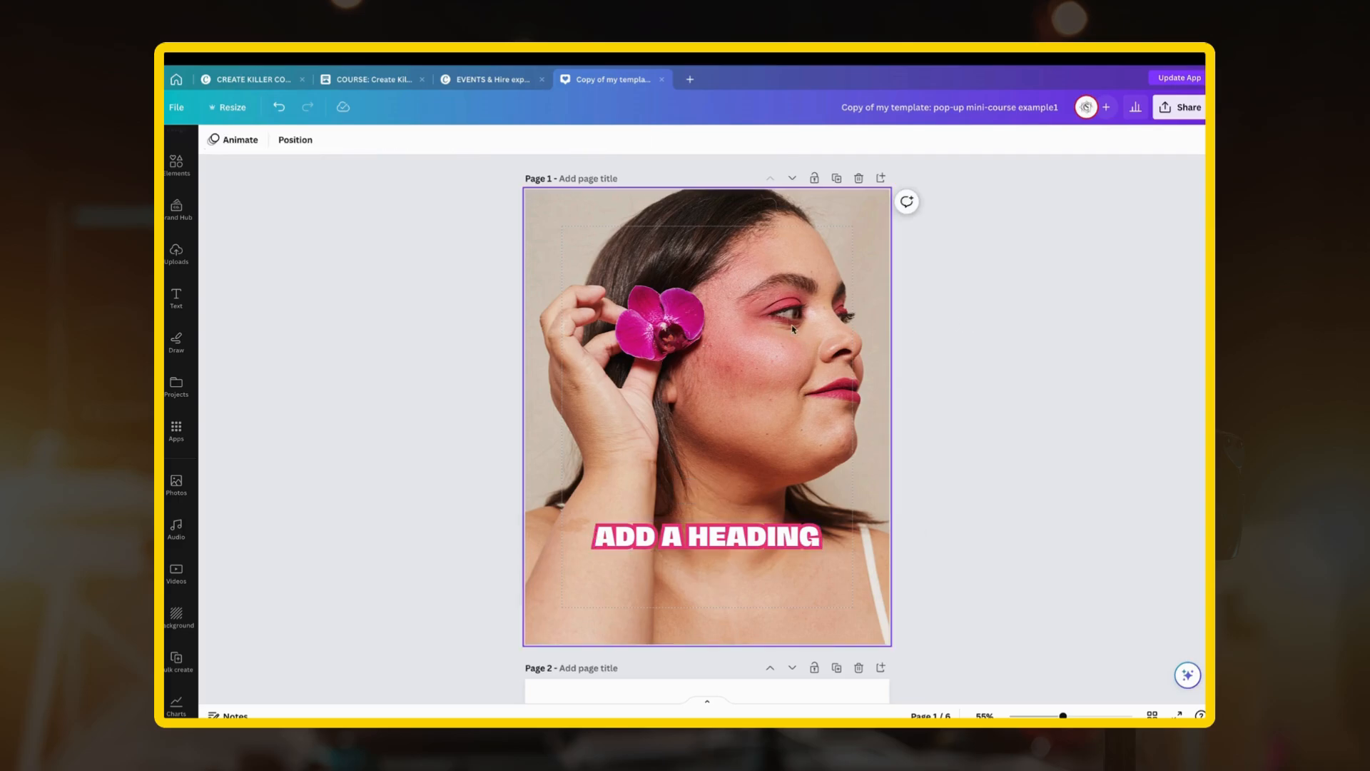
{"action": "left_click", "coordinate": [683, 542]}
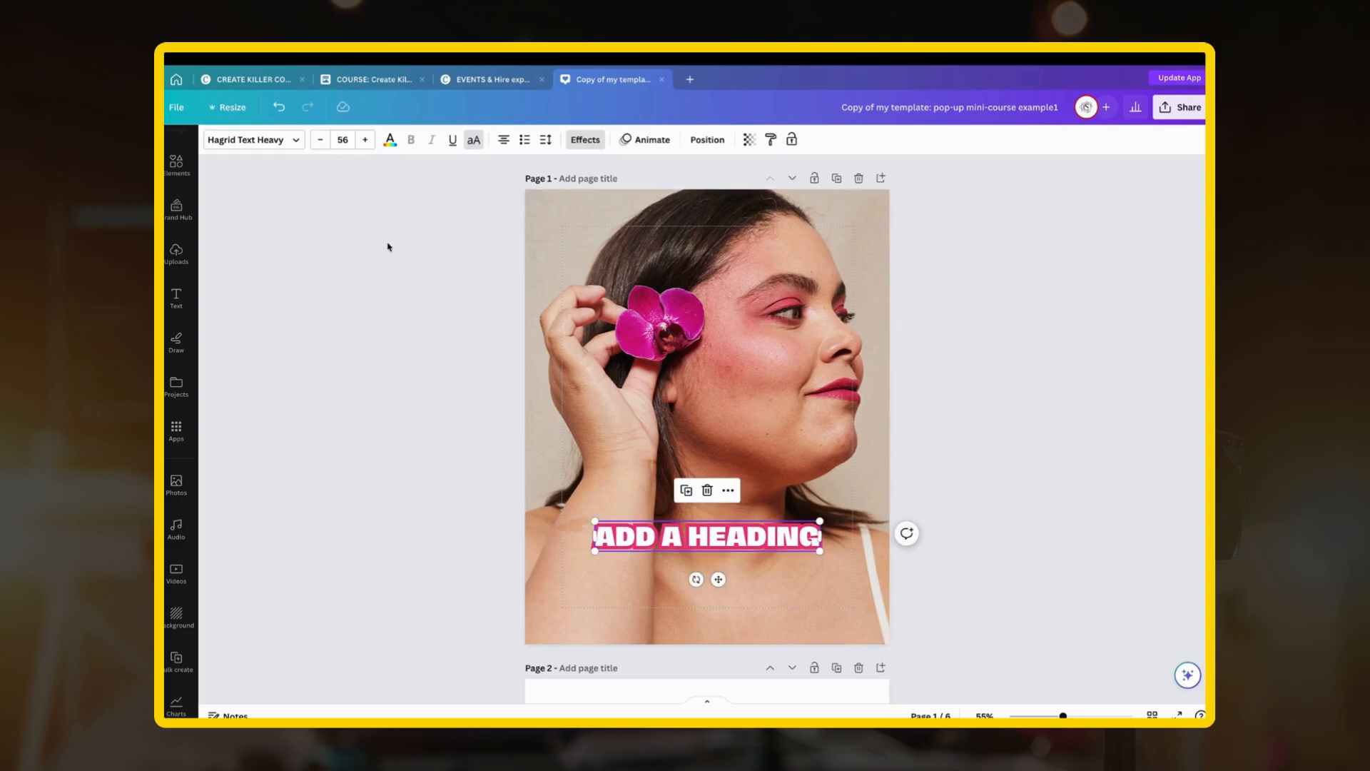
{"action": "left_click", "coordinate": [354, 132]}
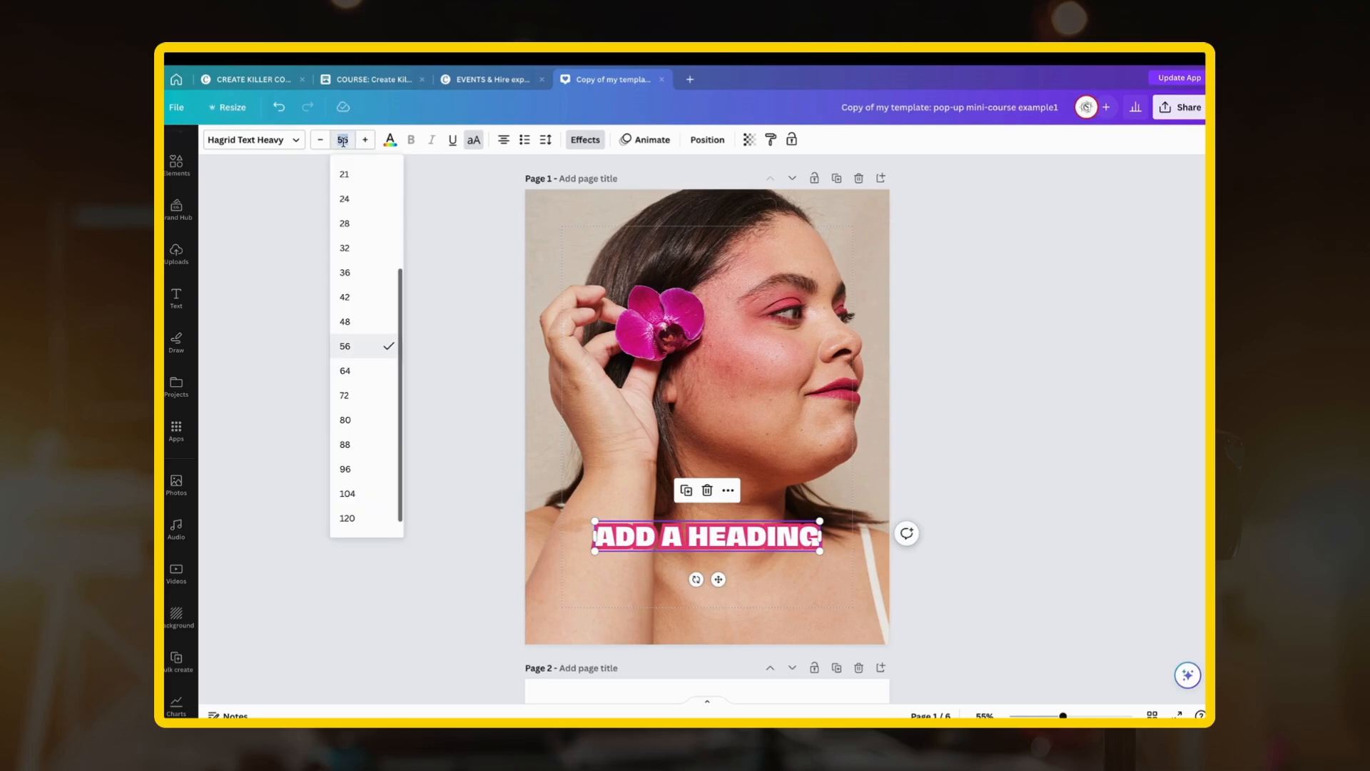
{"action": "left_click", "coordinate": [359, 418]}
{"action": "left_click_drag", "start_coordinate": [705, 562], "coordinate": [707, 398]}
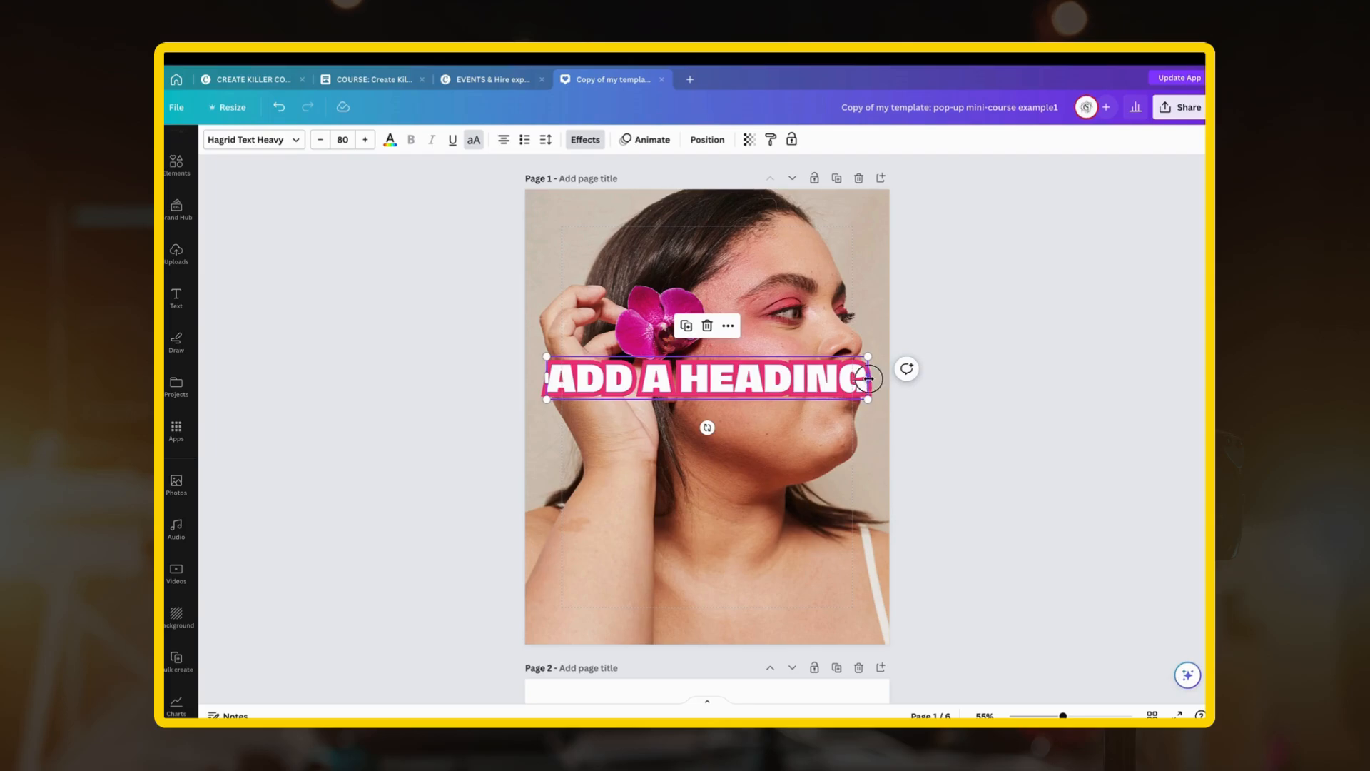
{"action": "left_click_drag", "start_coordinate": [869, 383], "coordinate": [752, 391]}
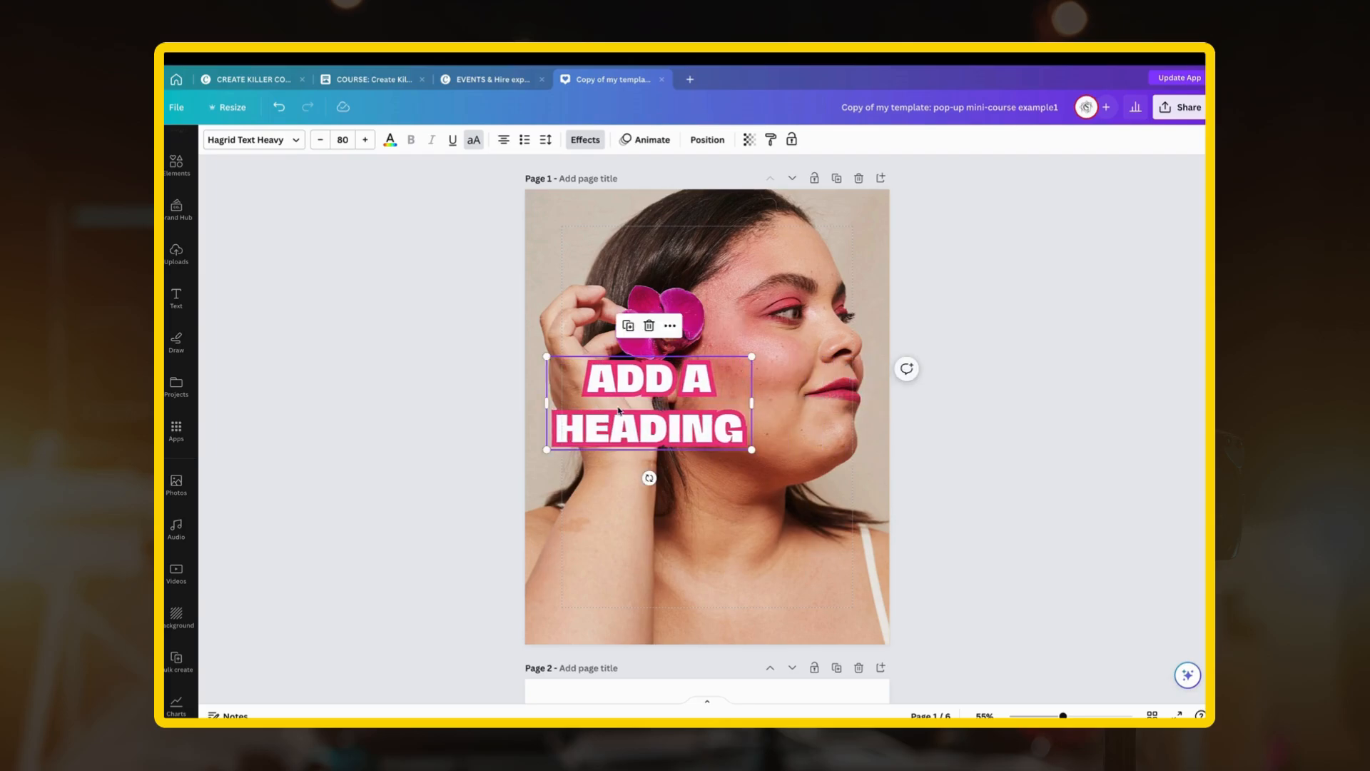
{"action": "left_click_drag", "start_coordinate": [618, 411], "coordinate": [673, 483]}
Step: Set the page 1 heading's line spacing to 1.05 and move it slightly down
{"action": "left_click", "coordinate": [547, 140]}
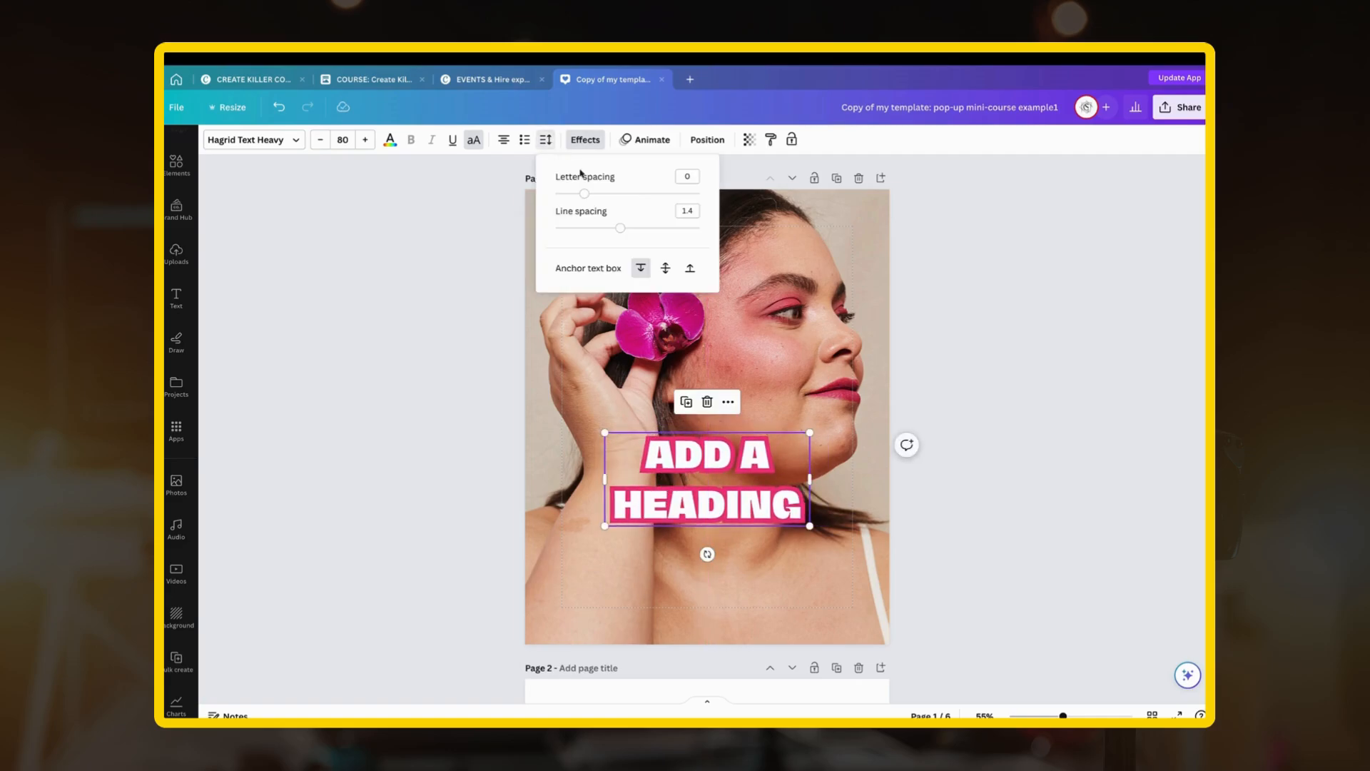
{"action": "left_click", "coordinate": [694, 211]}
{"action": "type", "text": "1"}
{"action": "key", "text": "Return"}
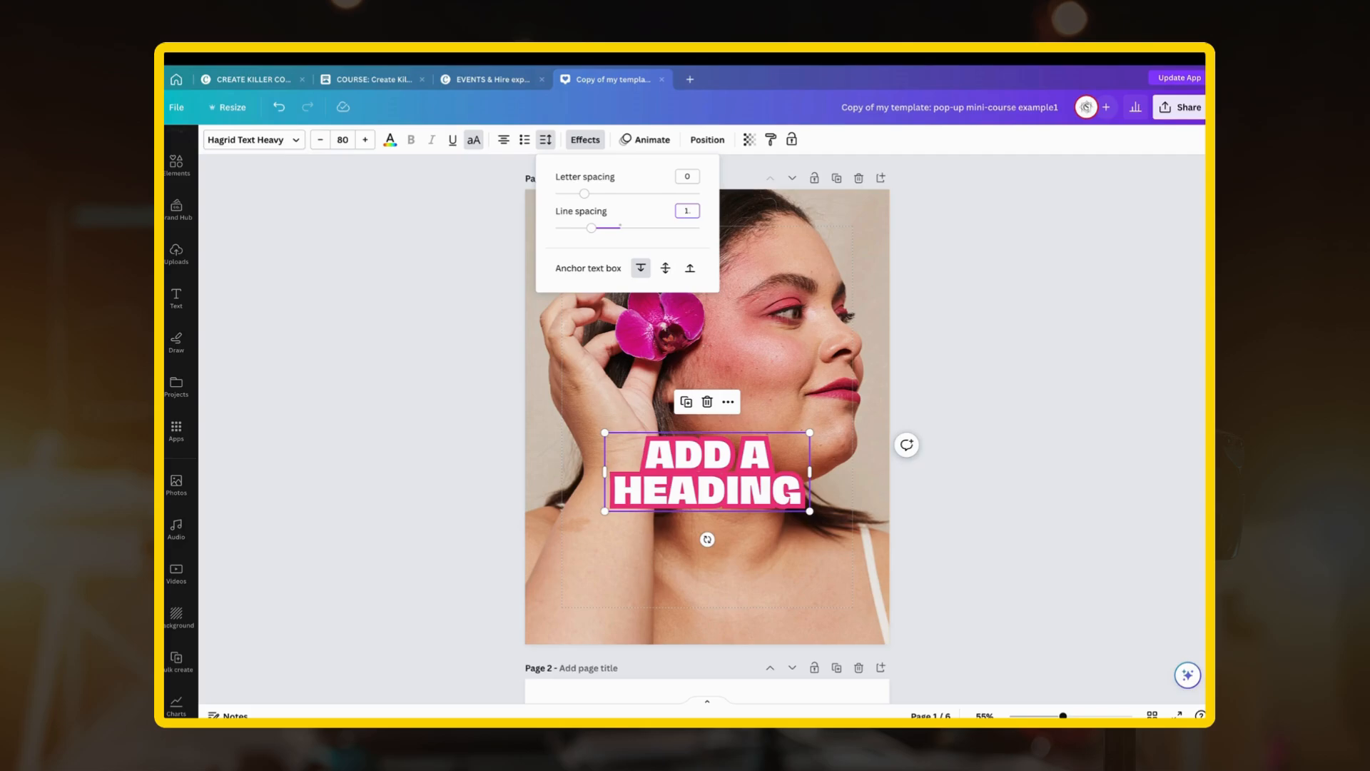
{"action": "type", "text": "5"}
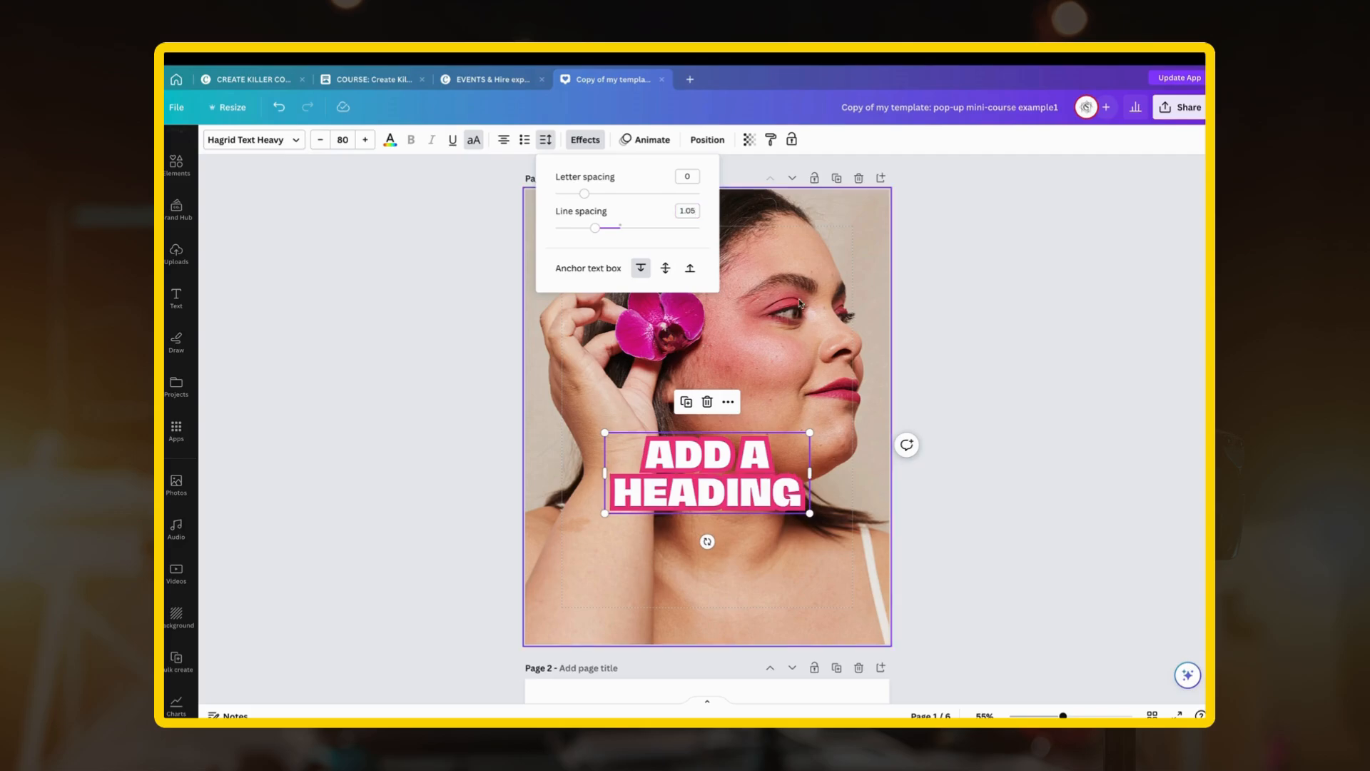
{"action": "left_click", "coordinate": [839, 318]}
{"action": "left_click_drag", "start_coordinate": [776, 451], "coordinate": [776, 465]}
{"action": "left_click", "coordinate": [963, 388]}
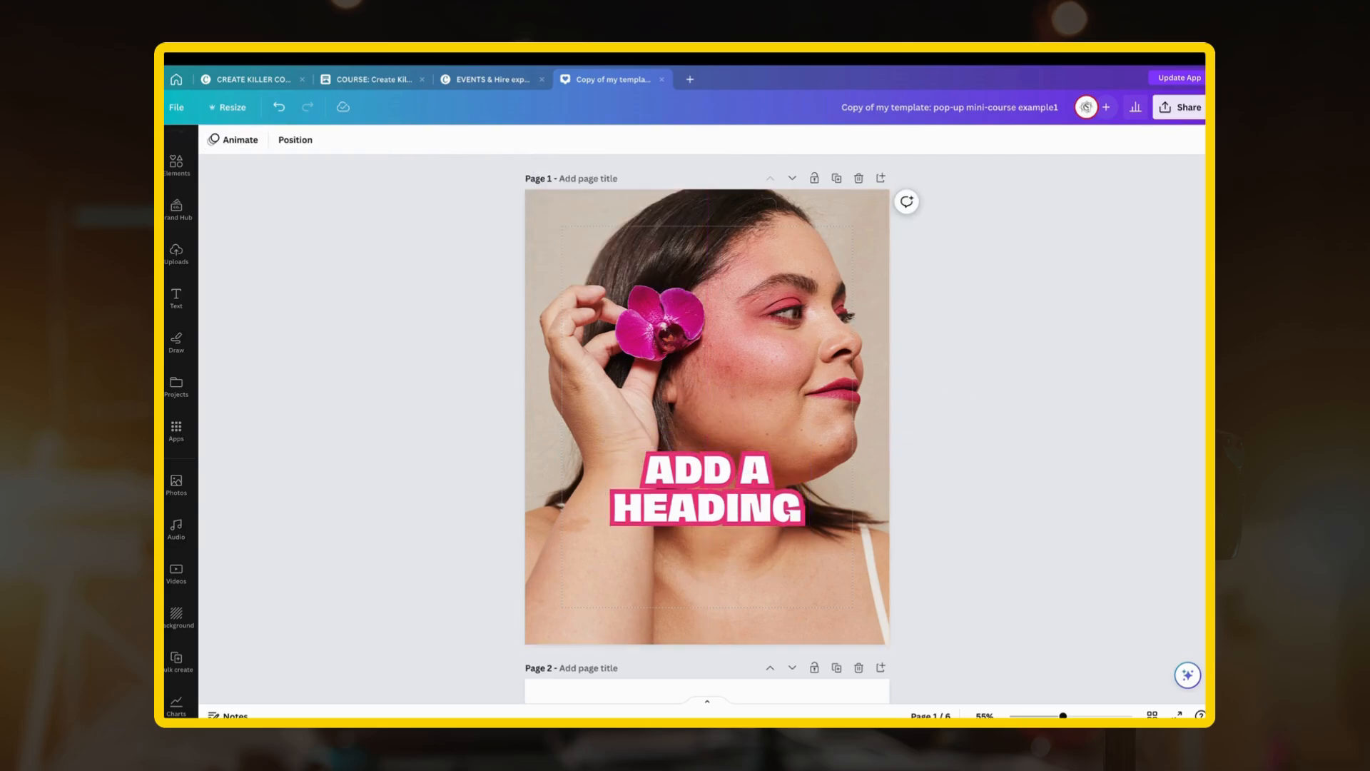
Step: Open page 2 from the page grid and set its background to the bright pink from the brand palette
{"action": "left_click", "coordinate": [1151, 714]}
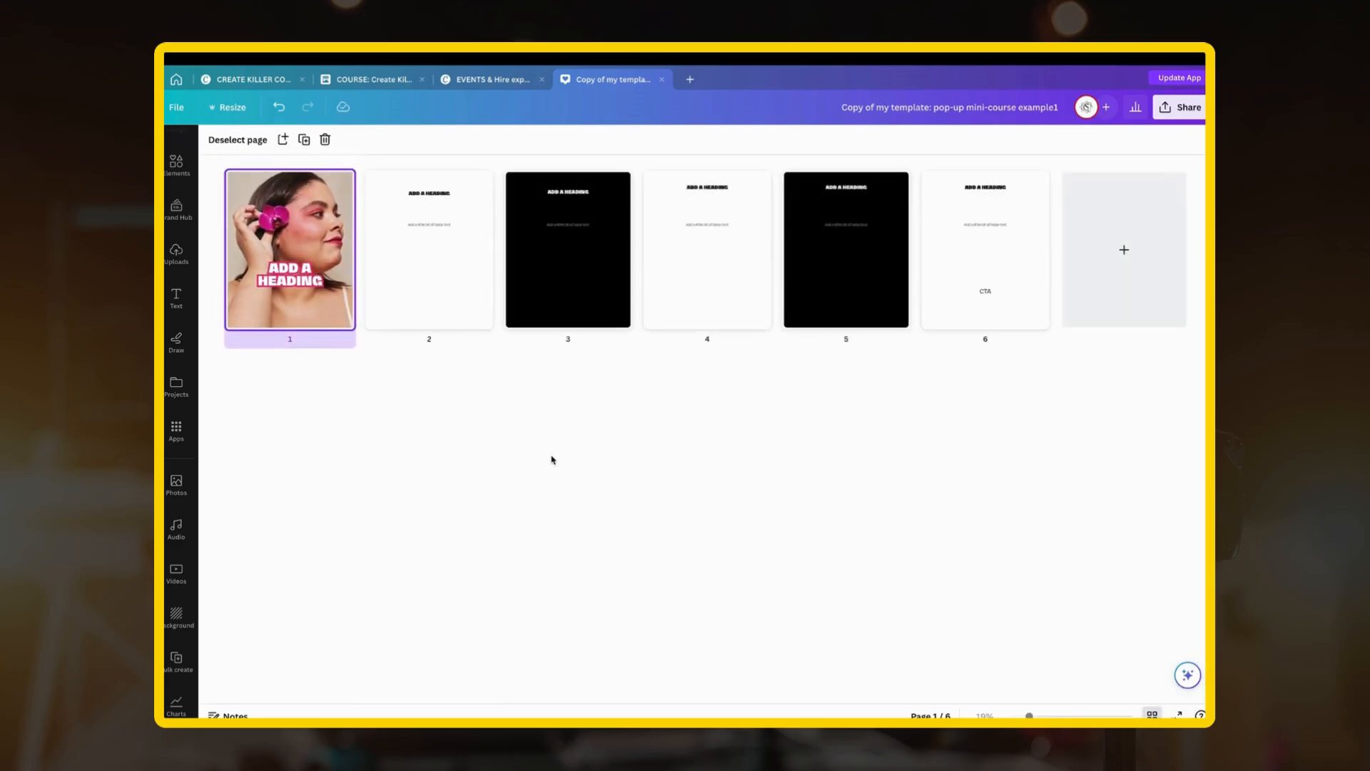
{"action": "left_click", "coordinate": [469, 291]}
{"action": "double_click", "coordinate": [468, 291]}
{"action": "left_click", "coordinate": [855, 322]}
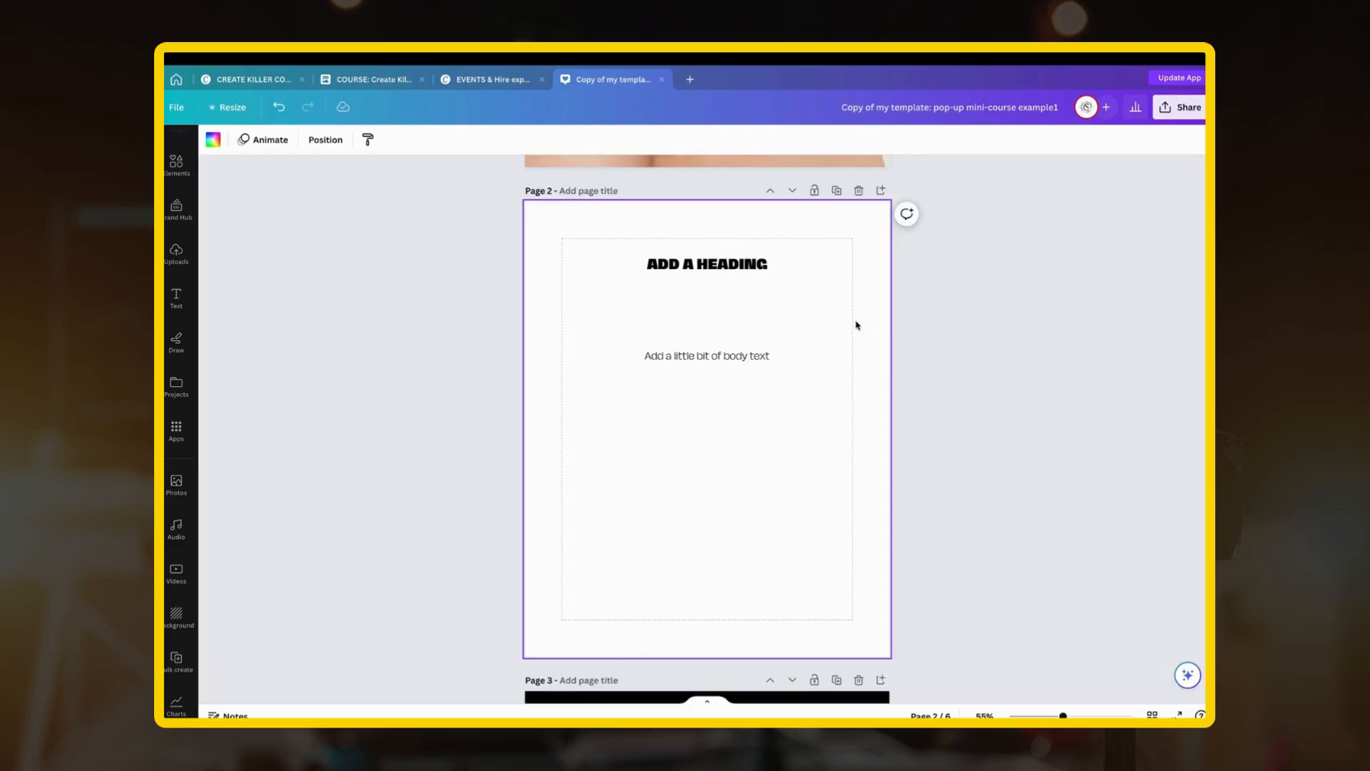
{"action": "scroll", "coordinate": [856, 321], "scroll_direction": "up", "scroll_amount": 2}
{"action": "scroll", "coordinate": [855, 319], "scroll_direction": "down", "scroll_amount": 1}
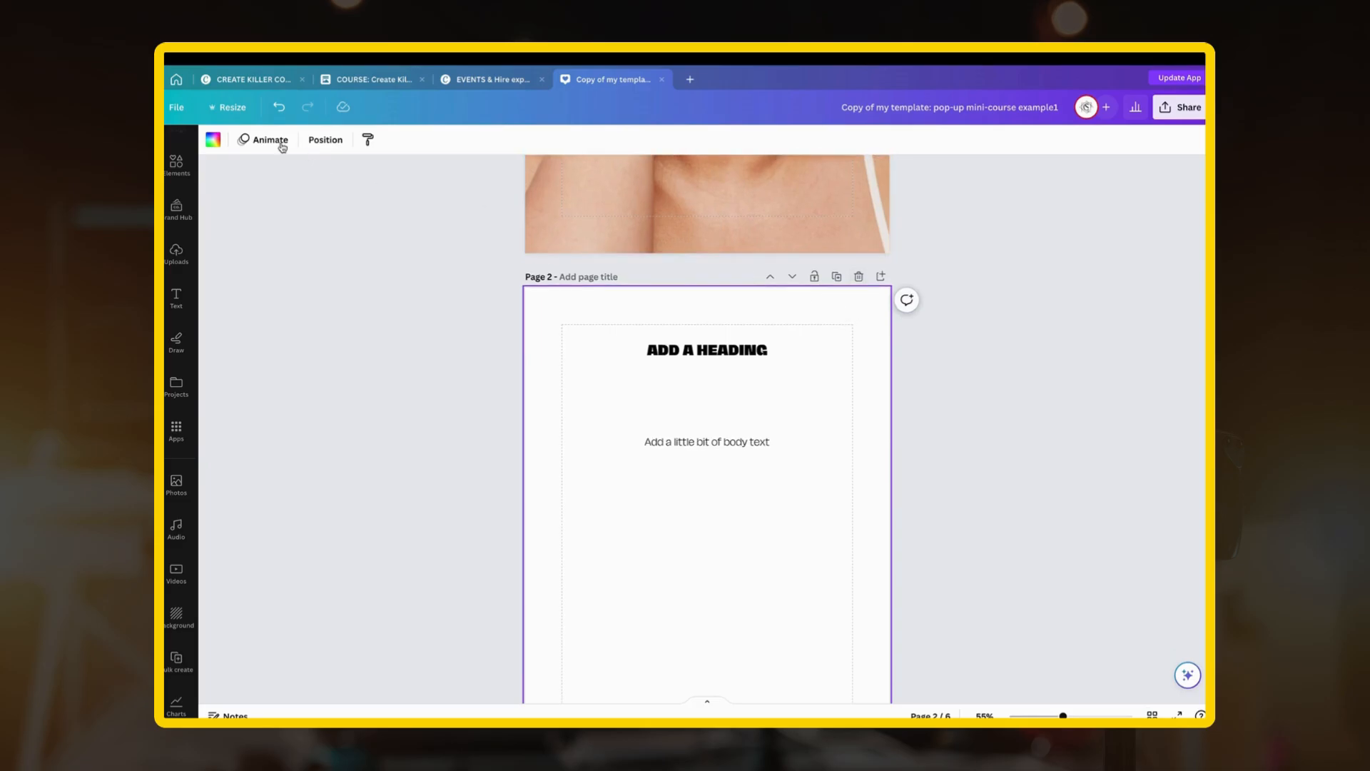
{"action": "left_click", "coordinate": [213, 139]}
{"action": "left_click", "coordinate": [225, 372]}
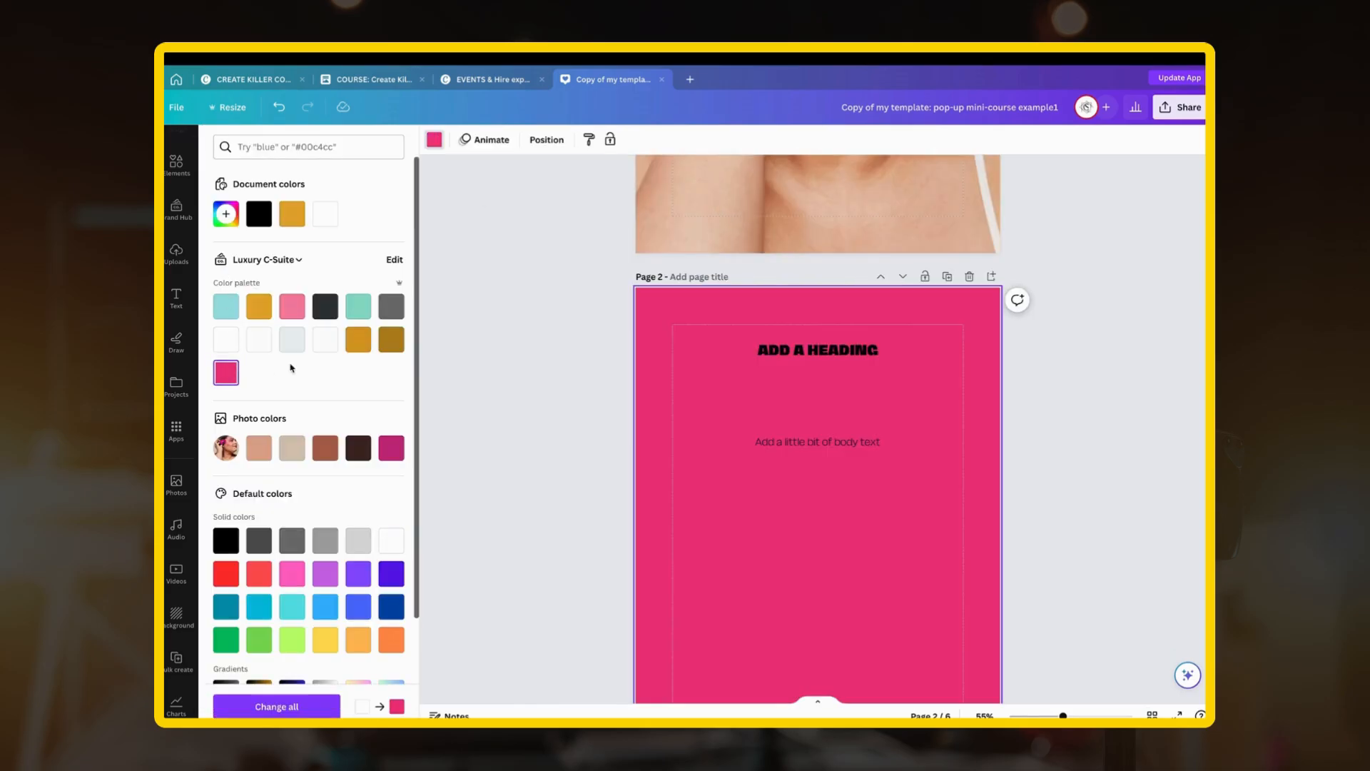
Step: Set the background of page 4 to the golden yellow from the brand palette
{"action": "scroll", "coordinate": [715, 370], "scroll_direction": "down", "scroll_amount": 10}
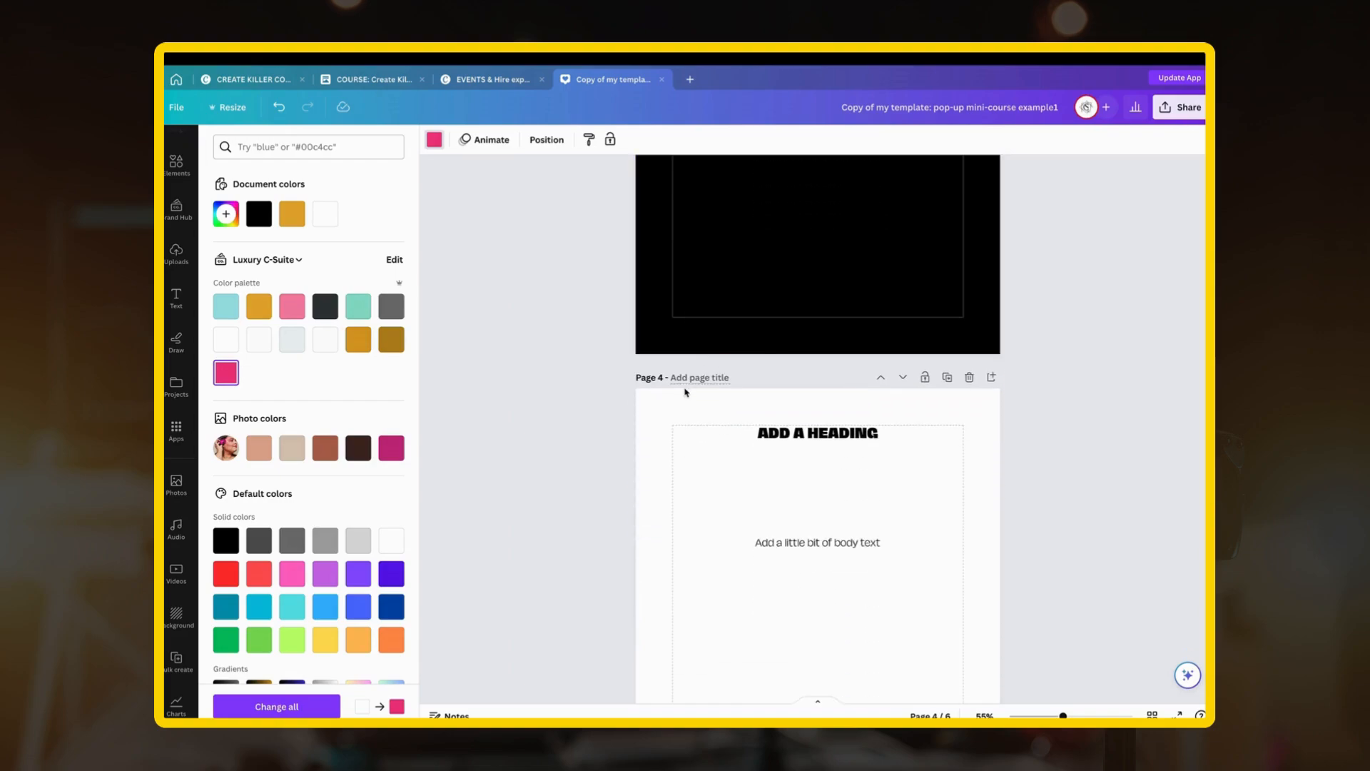
{"action": "left_click", "coordinate": [685, 392]}
{"action": "left_click", "coordinate": [259, 306]}
{"action": "scroll", "coordinate": [675, 324], "scroll_direction": "down", "scroll_amount": 1}
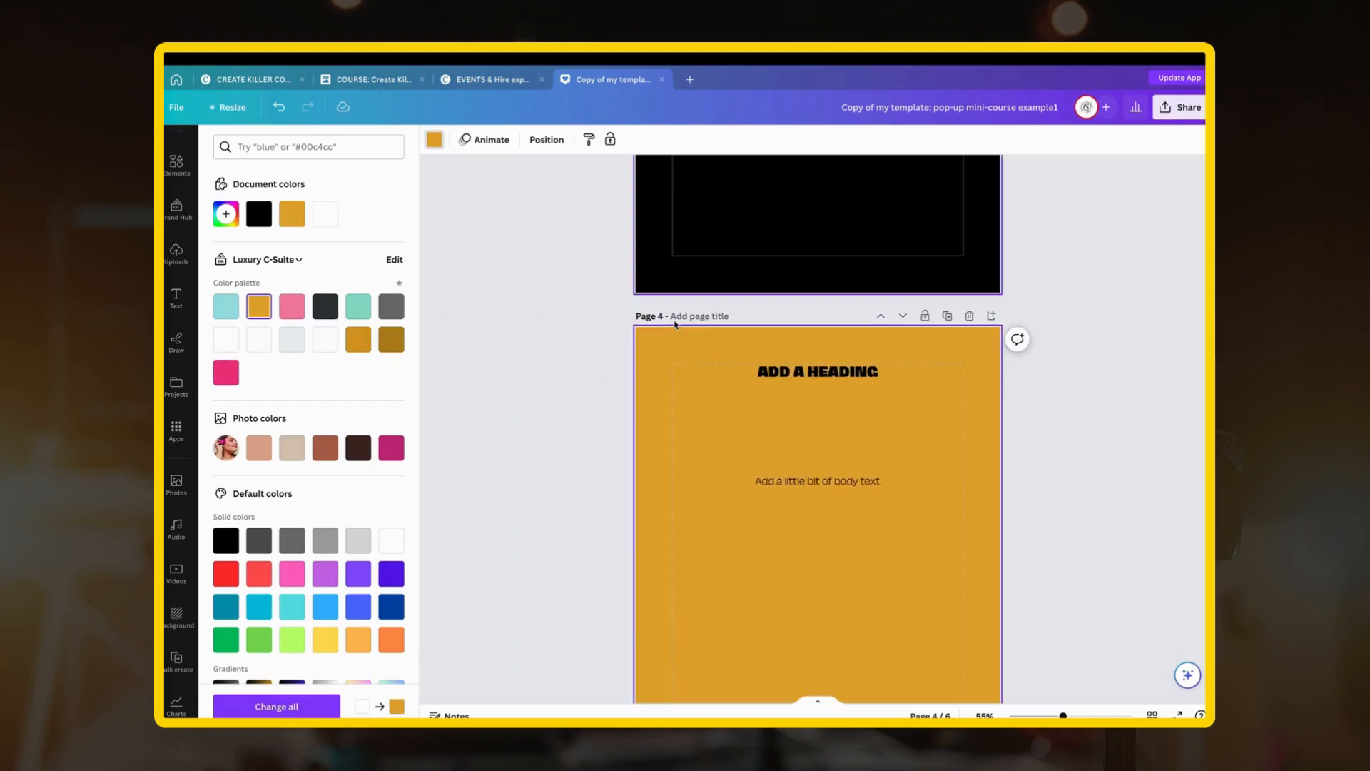
Step: Set the background of page 6 to the brand's bright pink and move its CTA text up a little
{"action": "scroll", "coordinate": [675, 324], "scroll_direction": "down", "scroll_amount": 10}
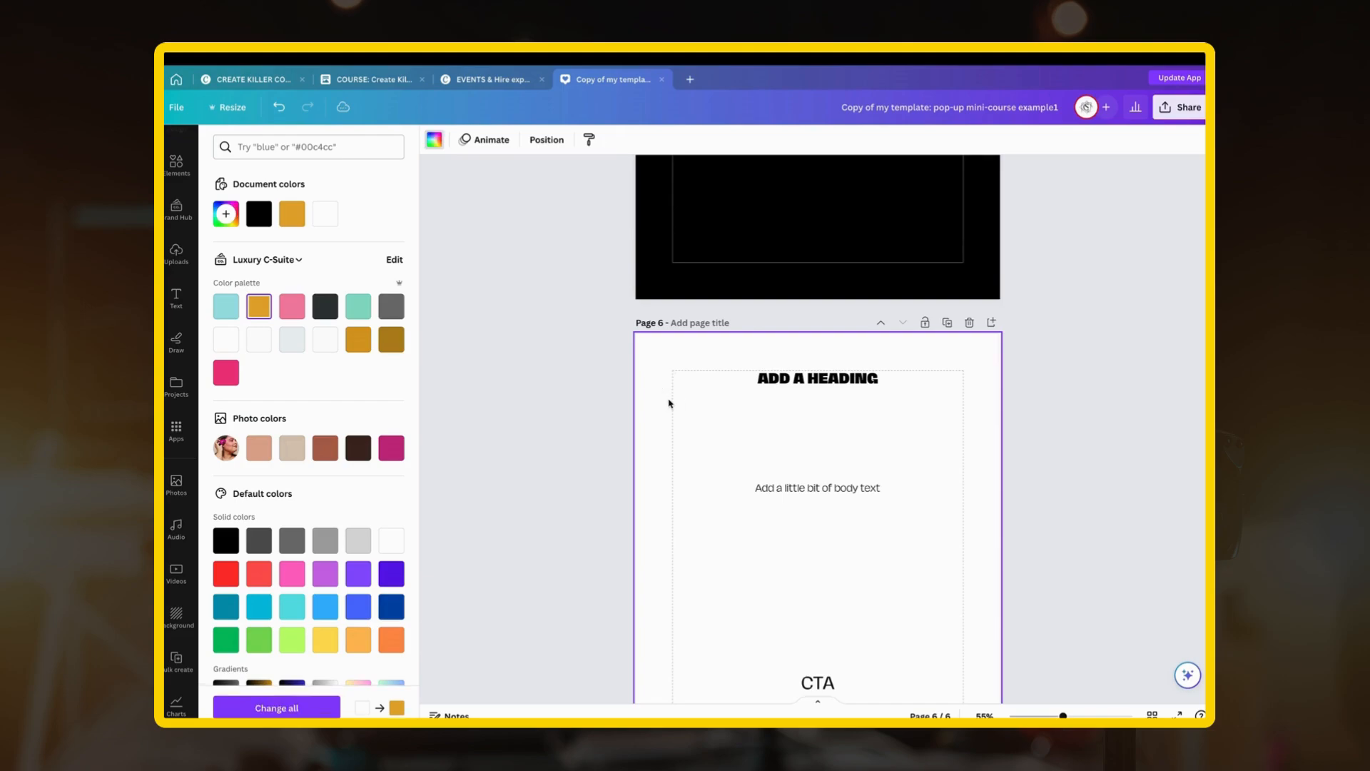
{"action": "left_click", "coordinate": [226, 371]}
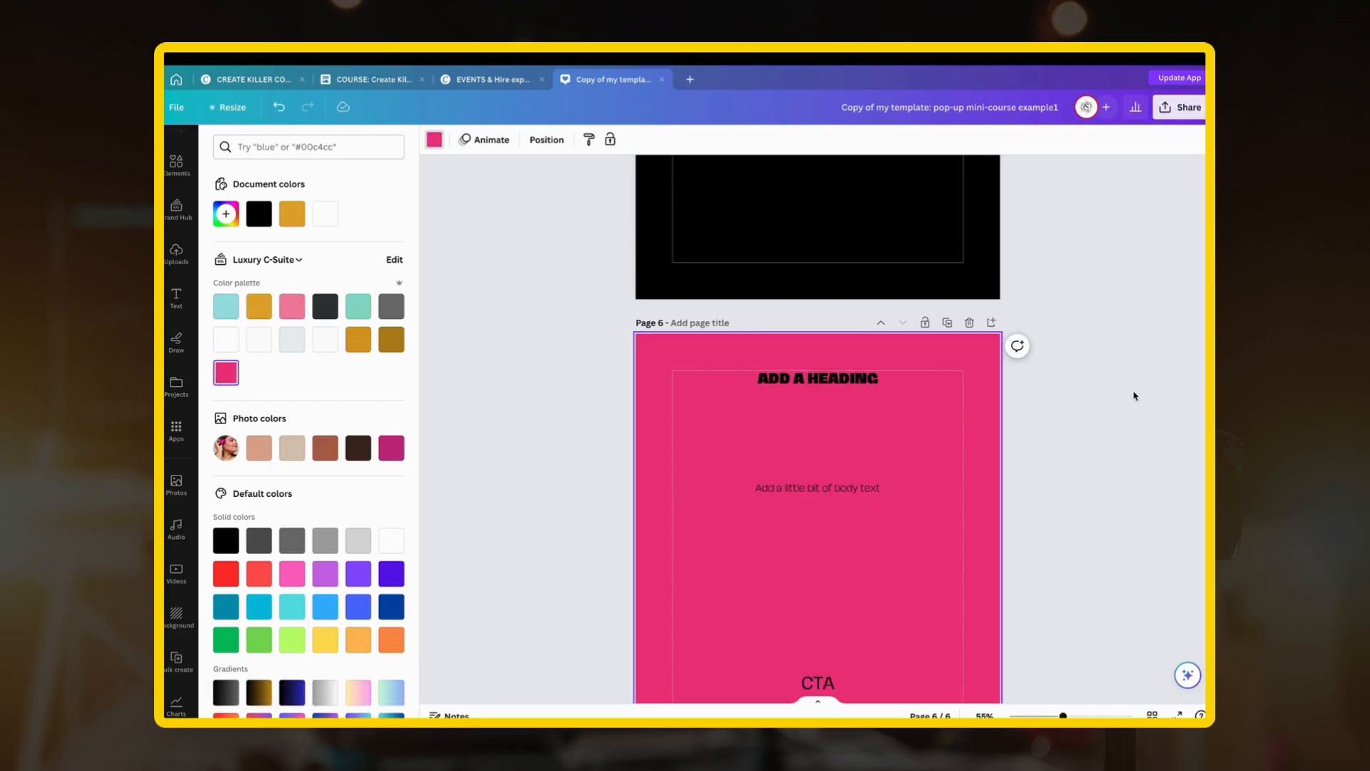
{"action": "scroll", "coordinate": [963, 535], "scroll_direction": "down", "scroll_amount": 2}
{"action": "left_click", "coordinate": [821, 615]}
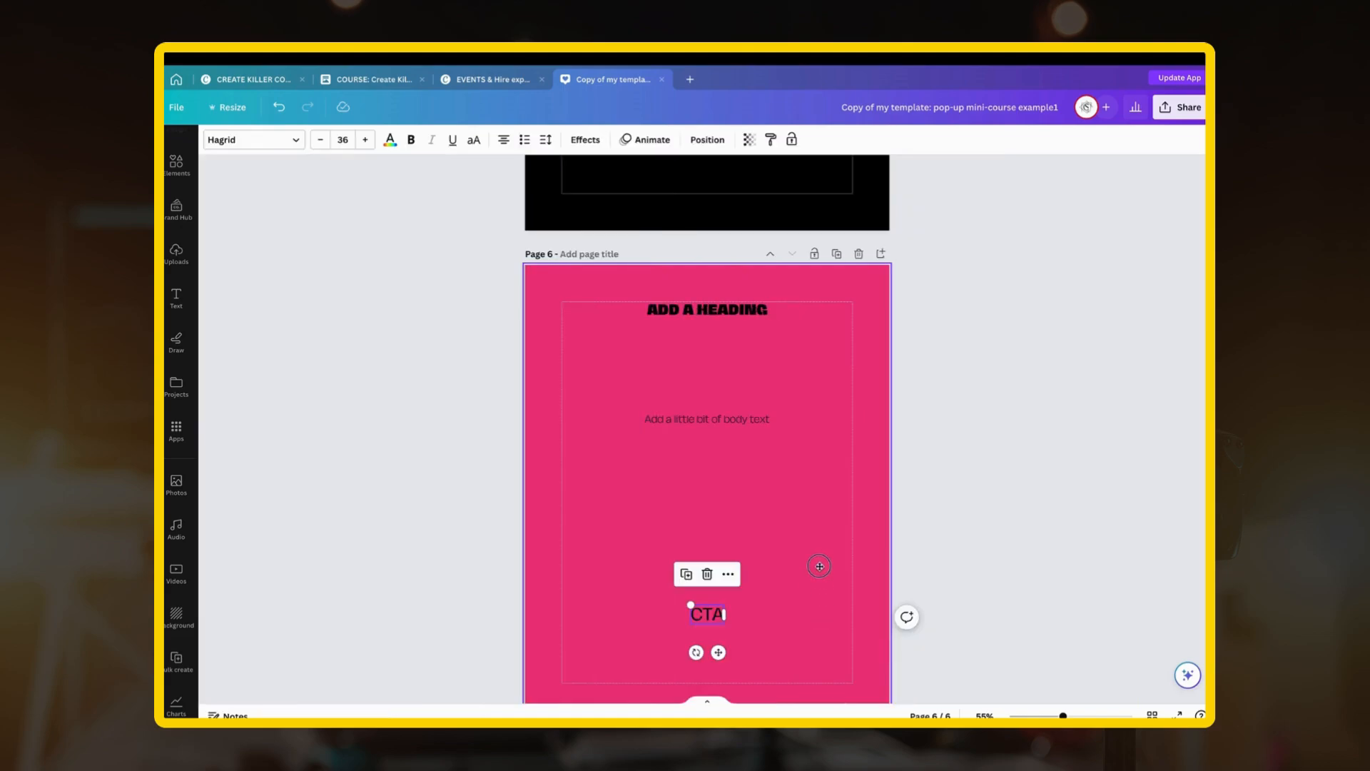
{"action": "left_click", "coordinate": [791, 589]}
{"action": "left_click_drag", "start_coordinate": [714, 623], "coordinate": [714, 584]}
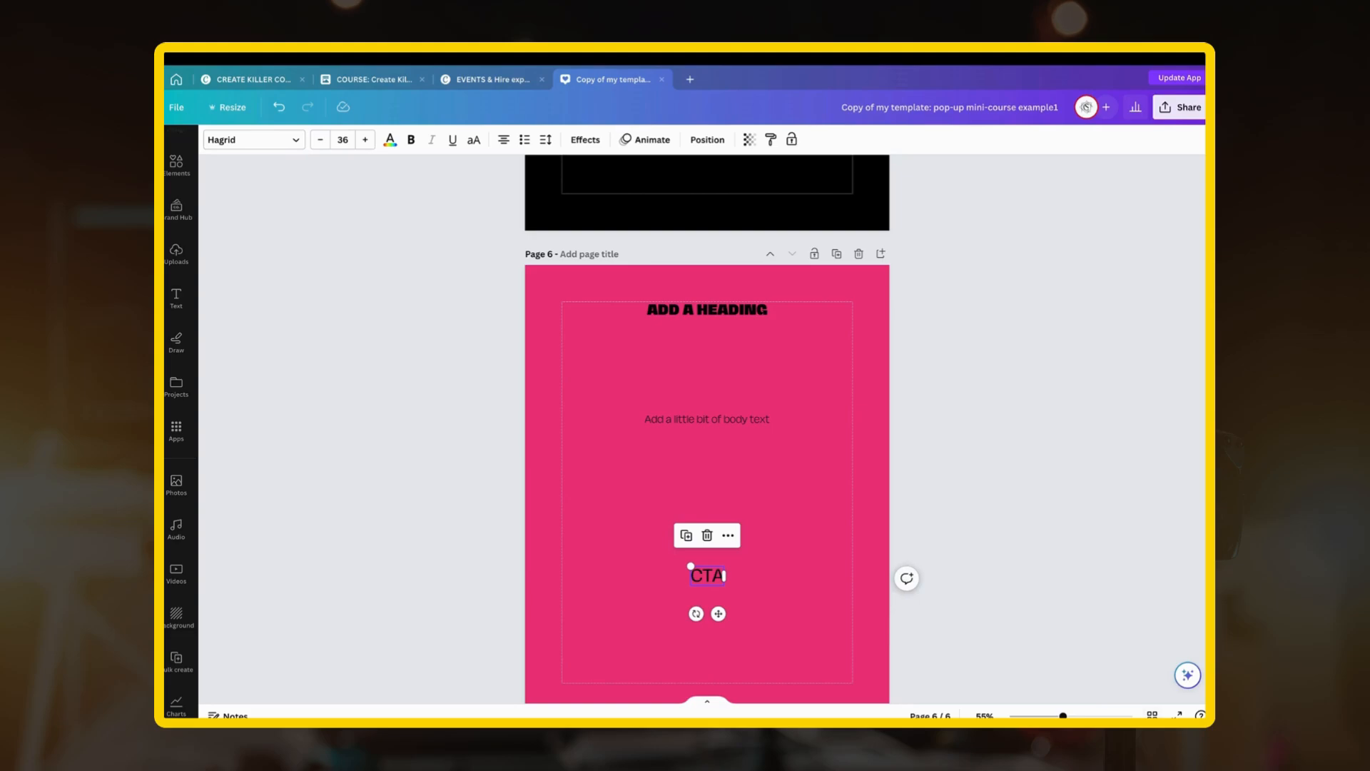
Step: Return to page 1 from the page grid and upload the STEP-BY-STEP CSV file as the Bulk create data
{"action": "left_click", "coordinate": [1152, 715]}
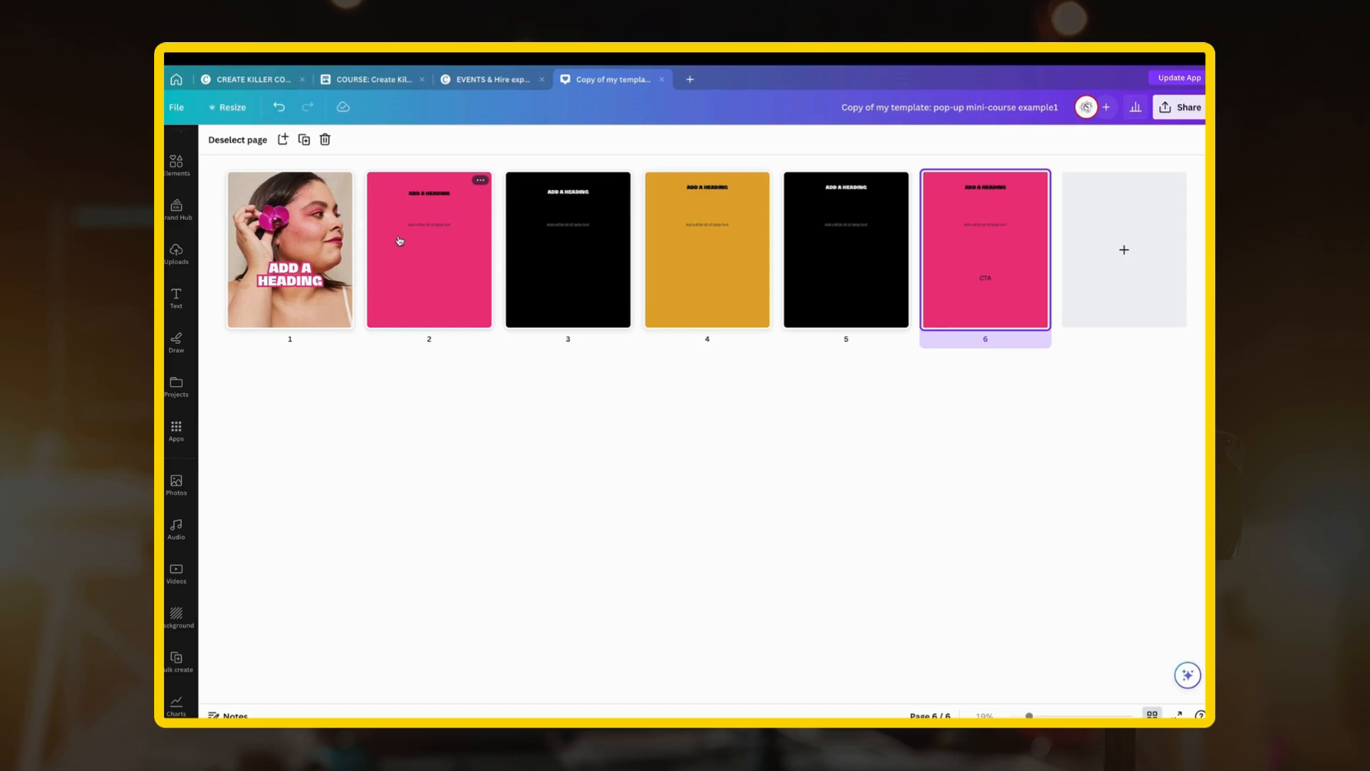
{"action": "double_click", "coordinate": [299, 269]}
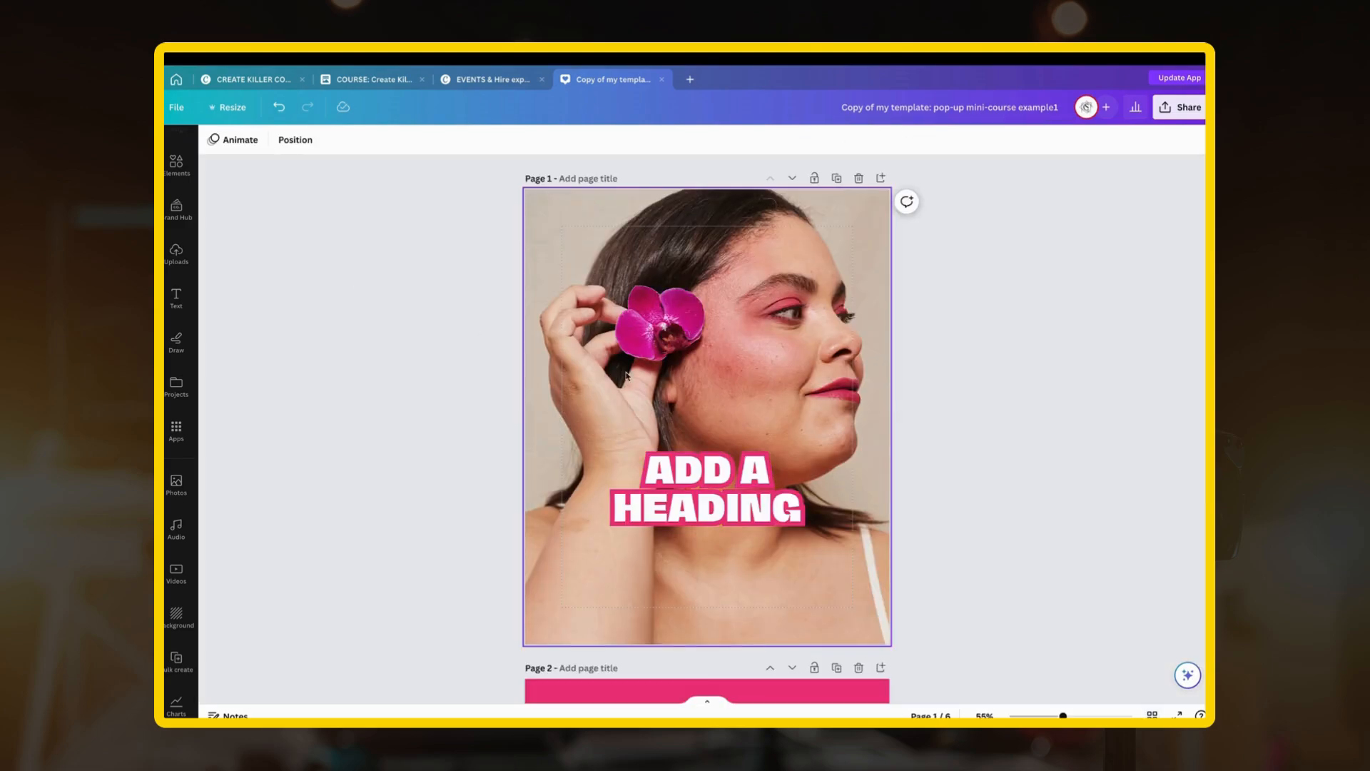
{"action": "scroll", "coordinate": [735, 397], "scroll_direction": "down", "scroll_amount": 5}
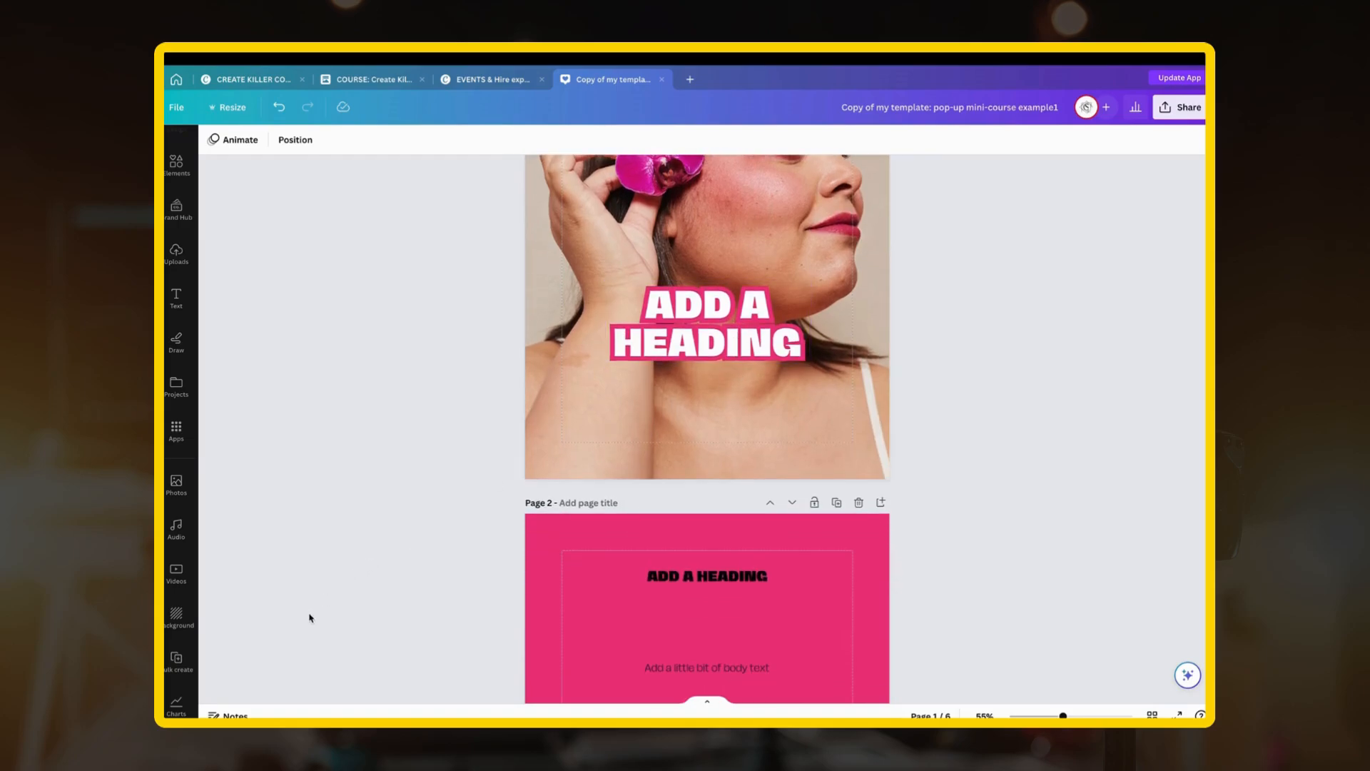
{"action": "left_click", "coordinate": [177, 658]}
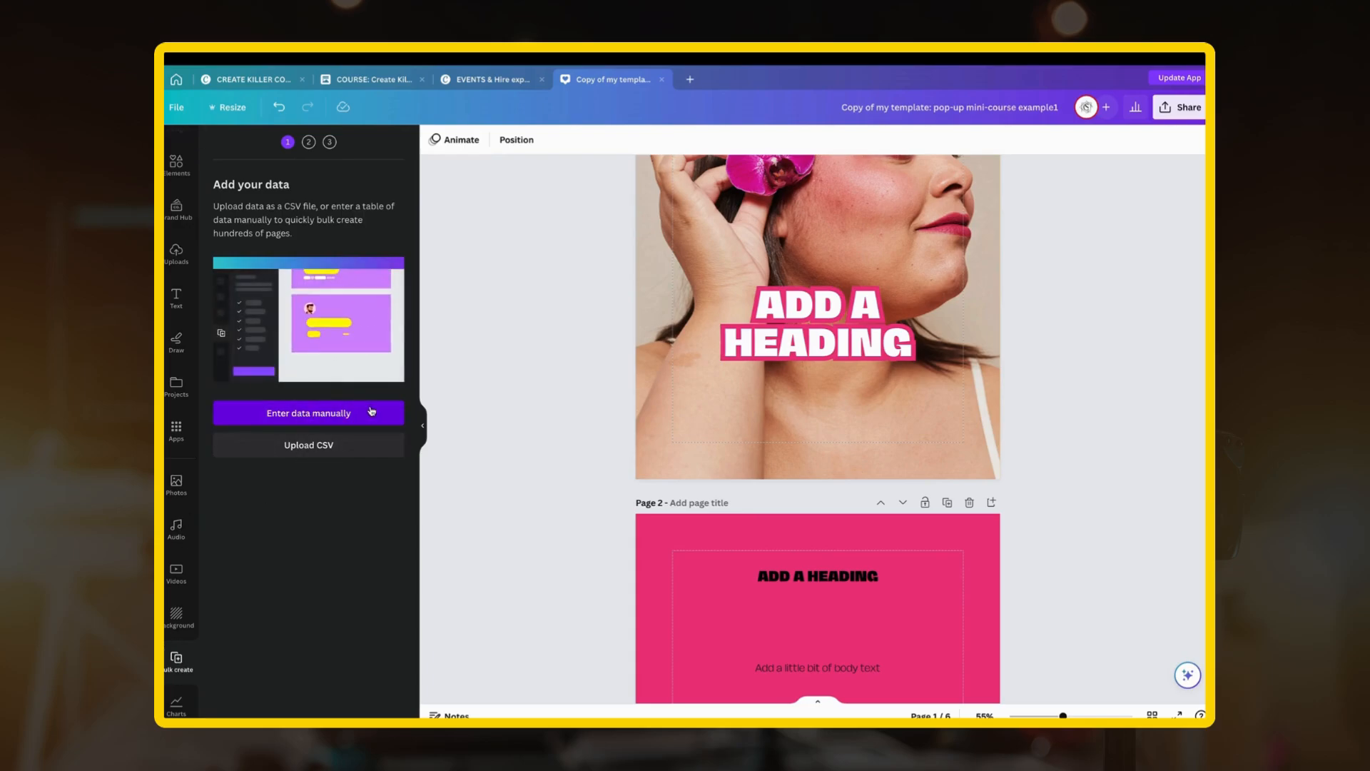
{"action": "left_click", "coordinate": [294, 446]}
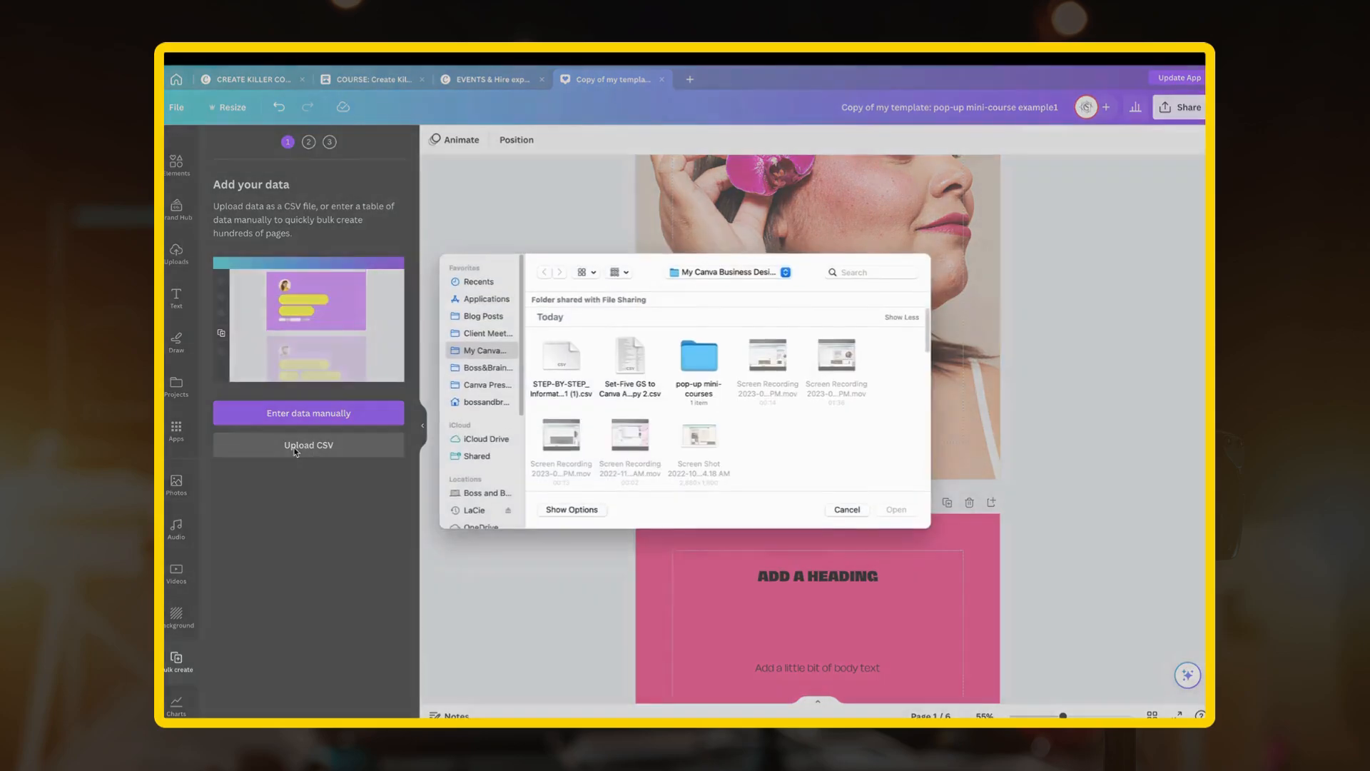
{"action": "left_click", "coordinate": [563, 363]}
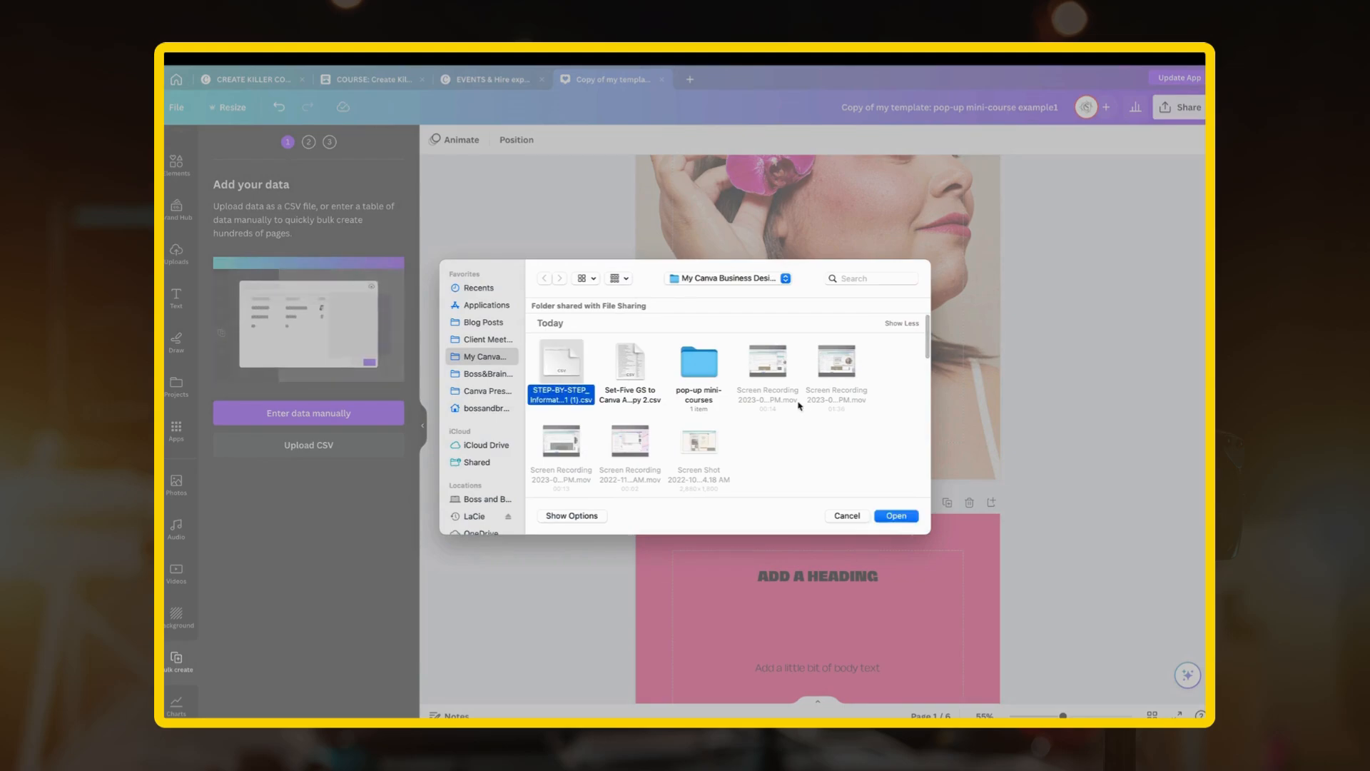
{"action": "left_click", "coordinate": [895, 516]}
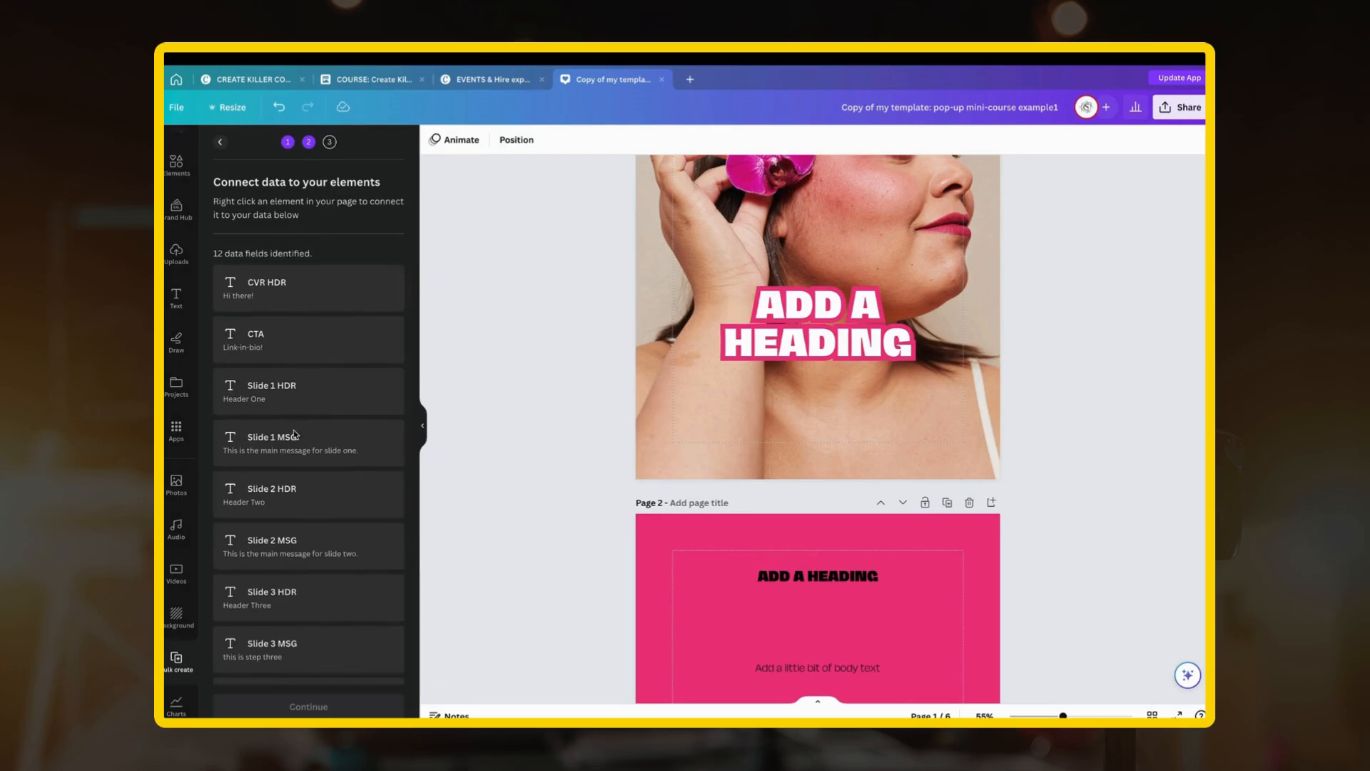
Step: Review the imported data fields and the connect-data choices offered for the page 1 heading
{"action": "scroll", "coordinate": [307, 336], "scroll_direction": "down", "scroll_amount": 3}
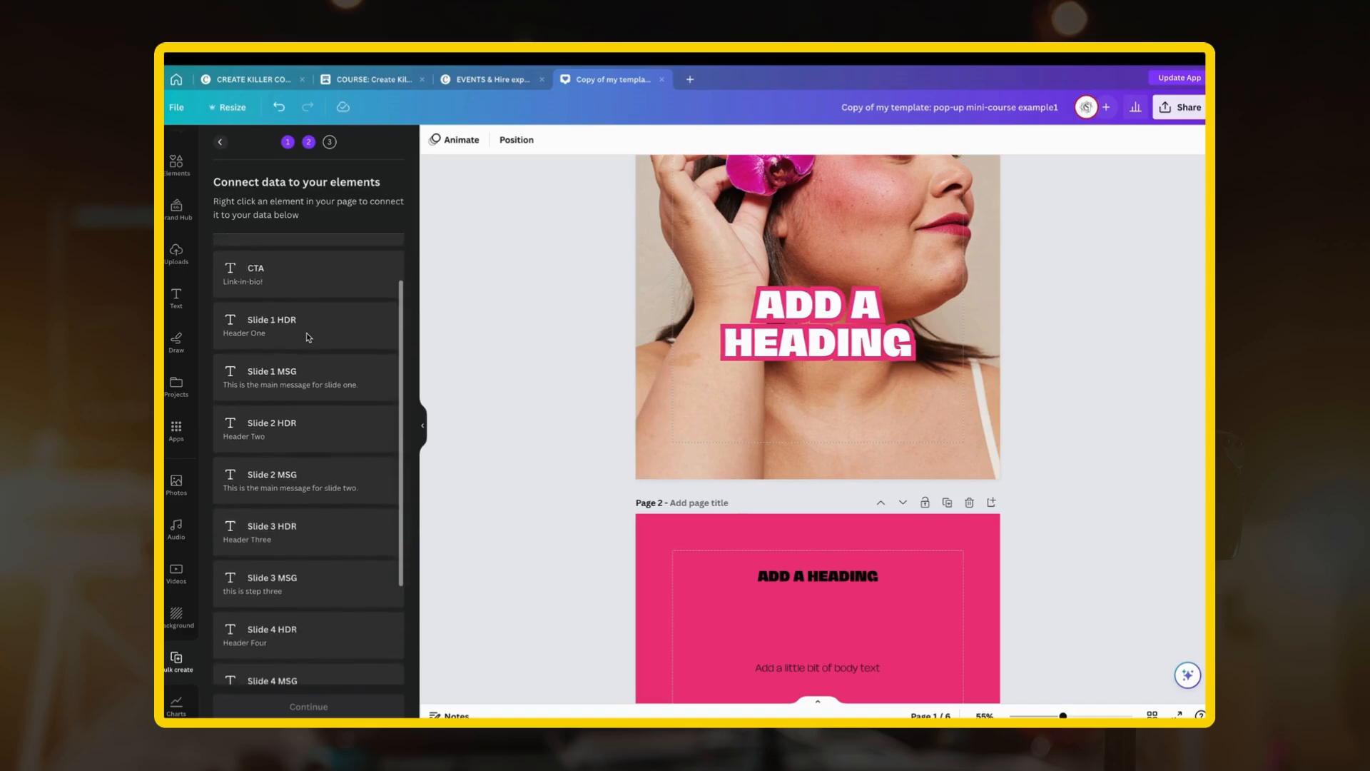
{"action": "scroll", "coordinate": [306, 333], "scroll_direction": "up", "scroll_amount": 3}
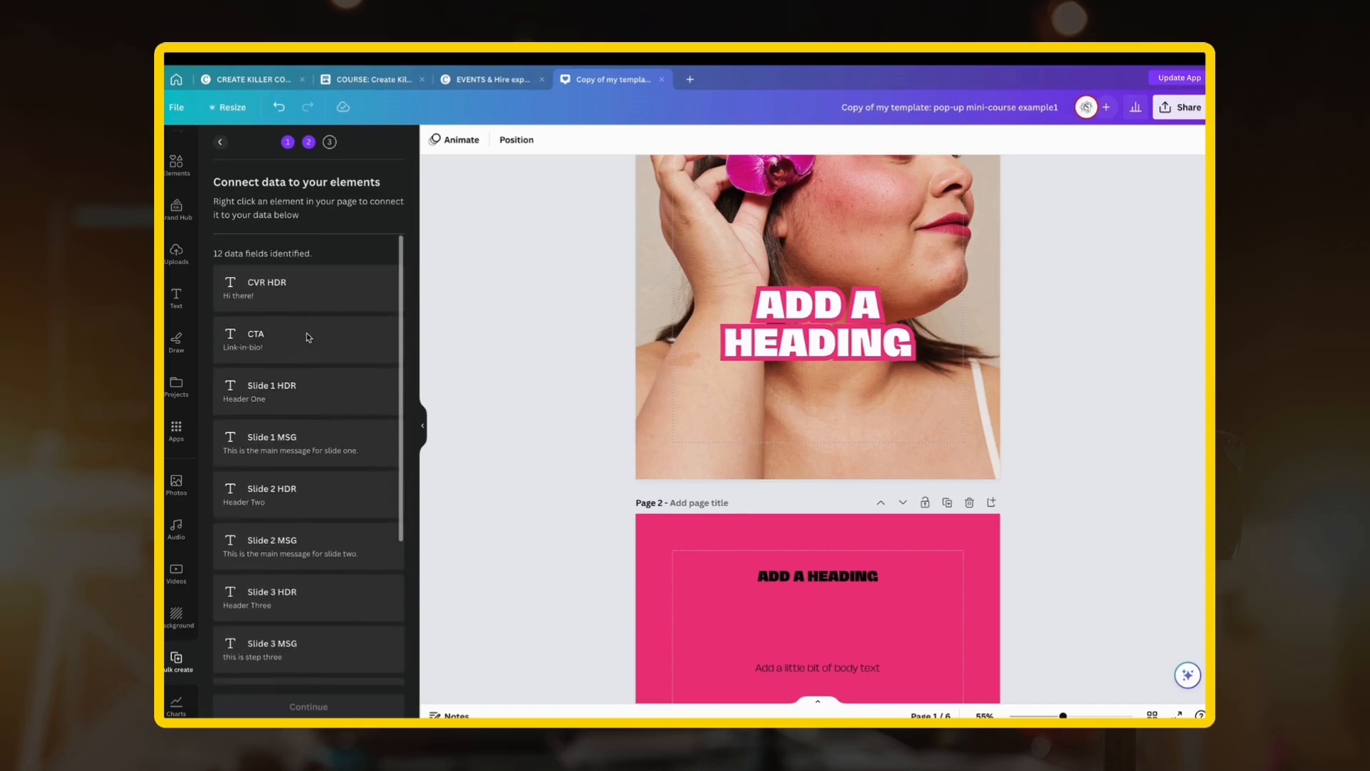
{"action": "scroll", "coordinate": [297, 343], "scroll_direction": "down", "scroll_amount": 2}
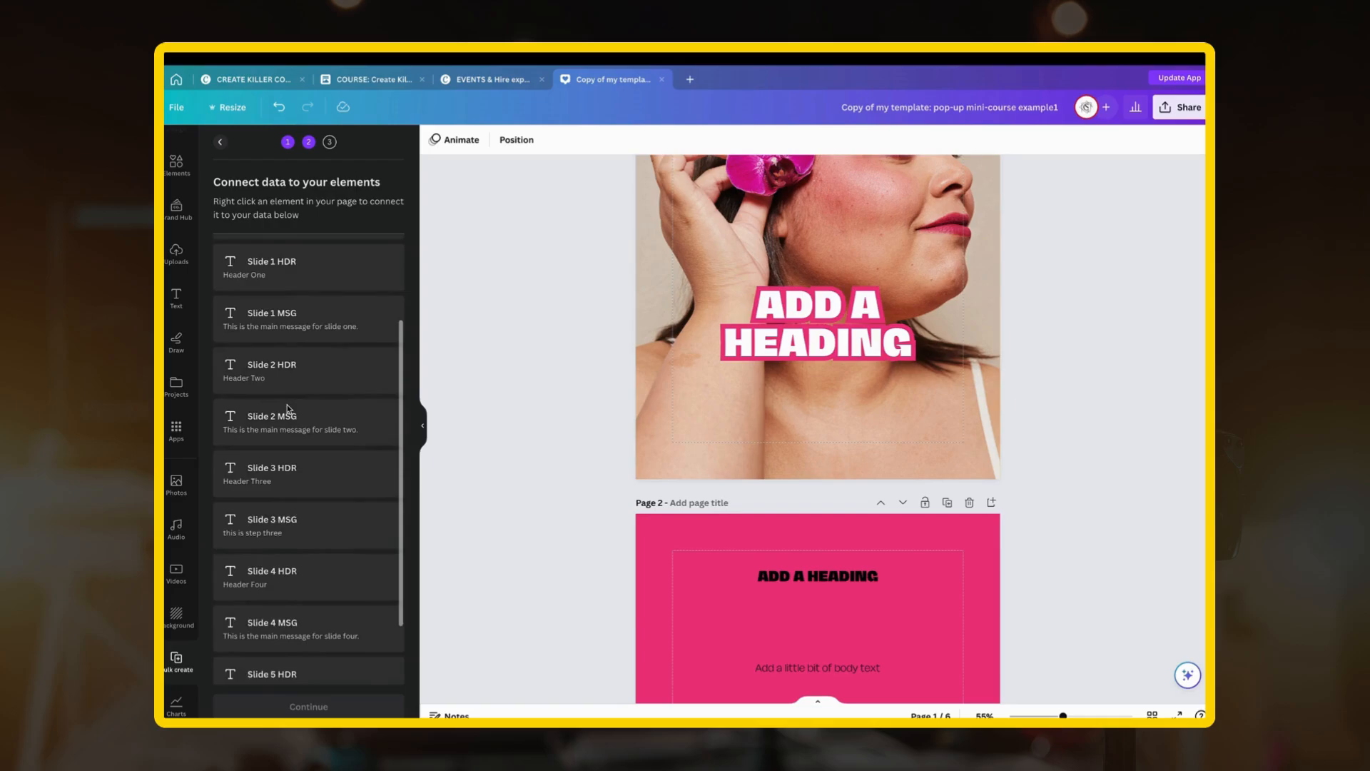
{"action": "scroll", "coordinate": [279, 381], "scroll_direction": "up", "scroll_amount": 3}
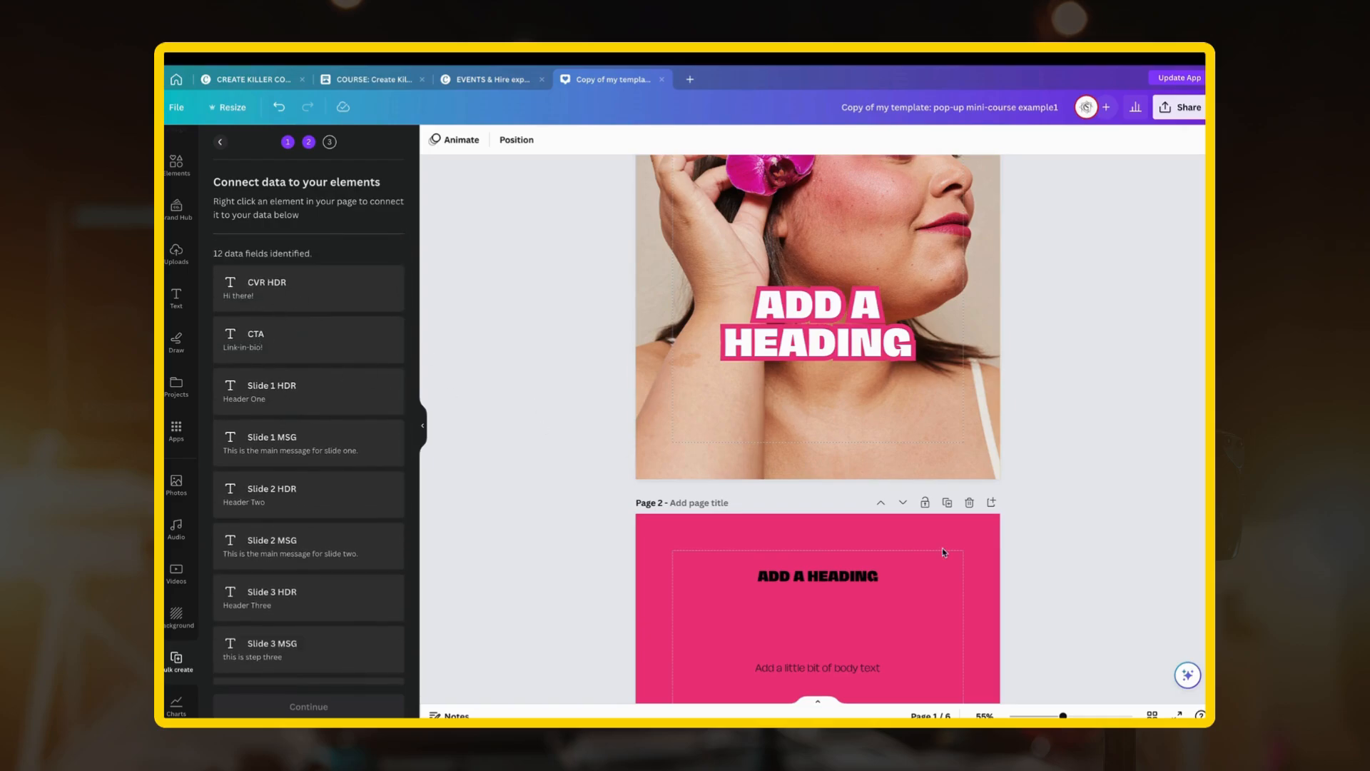
{"action": "scroll", "coordinate": [894, 551], "scroll_direction": "up", "scroll_amount": 3}
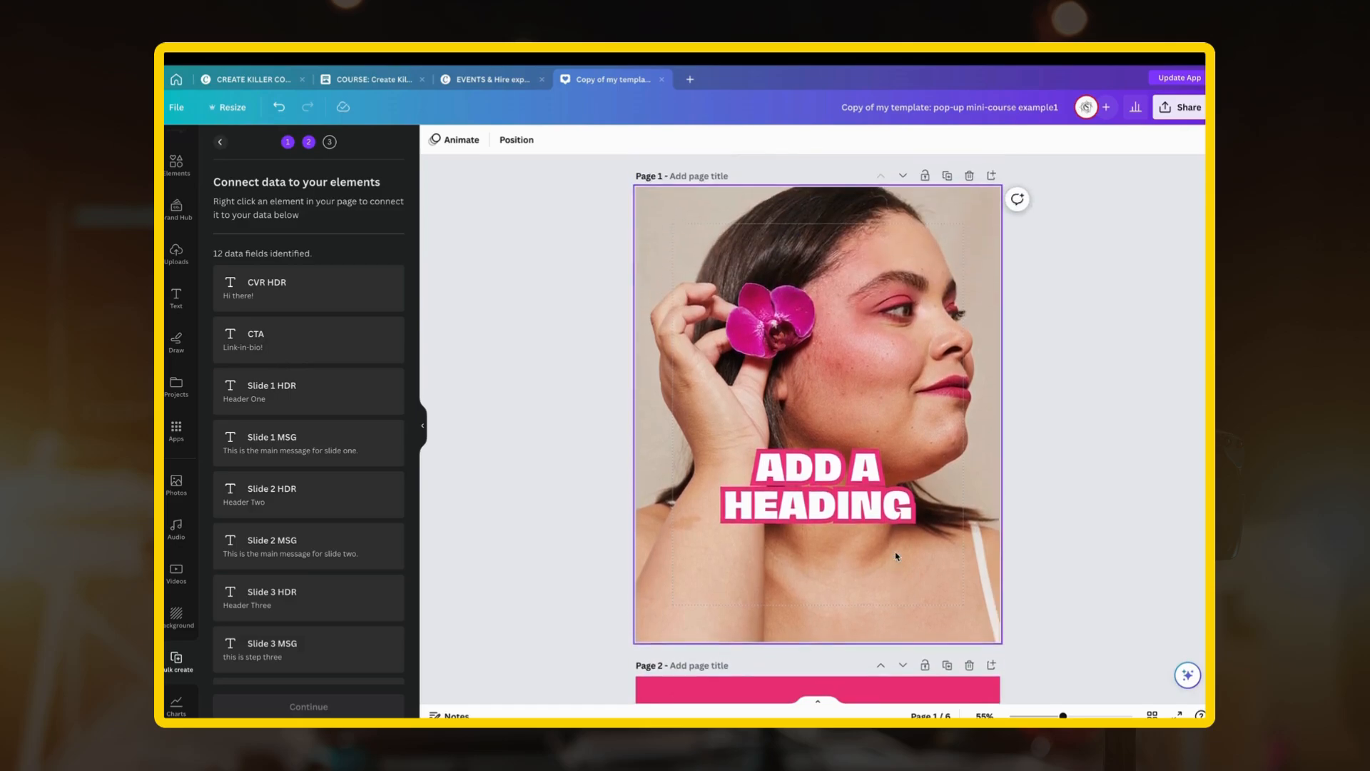
{"action": "left_click", "coordinate": [821, 506]}
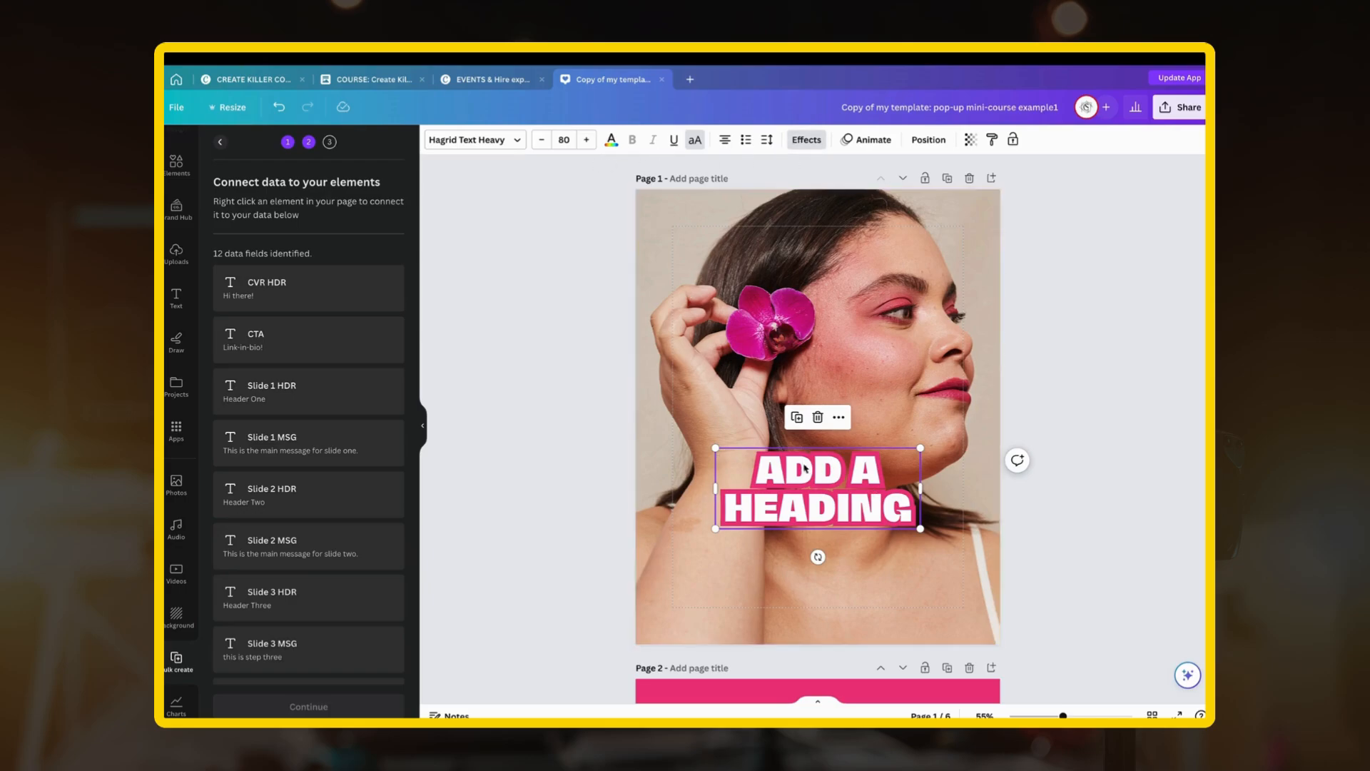
{"action": "right_click", "coordinate": [825, 502]}
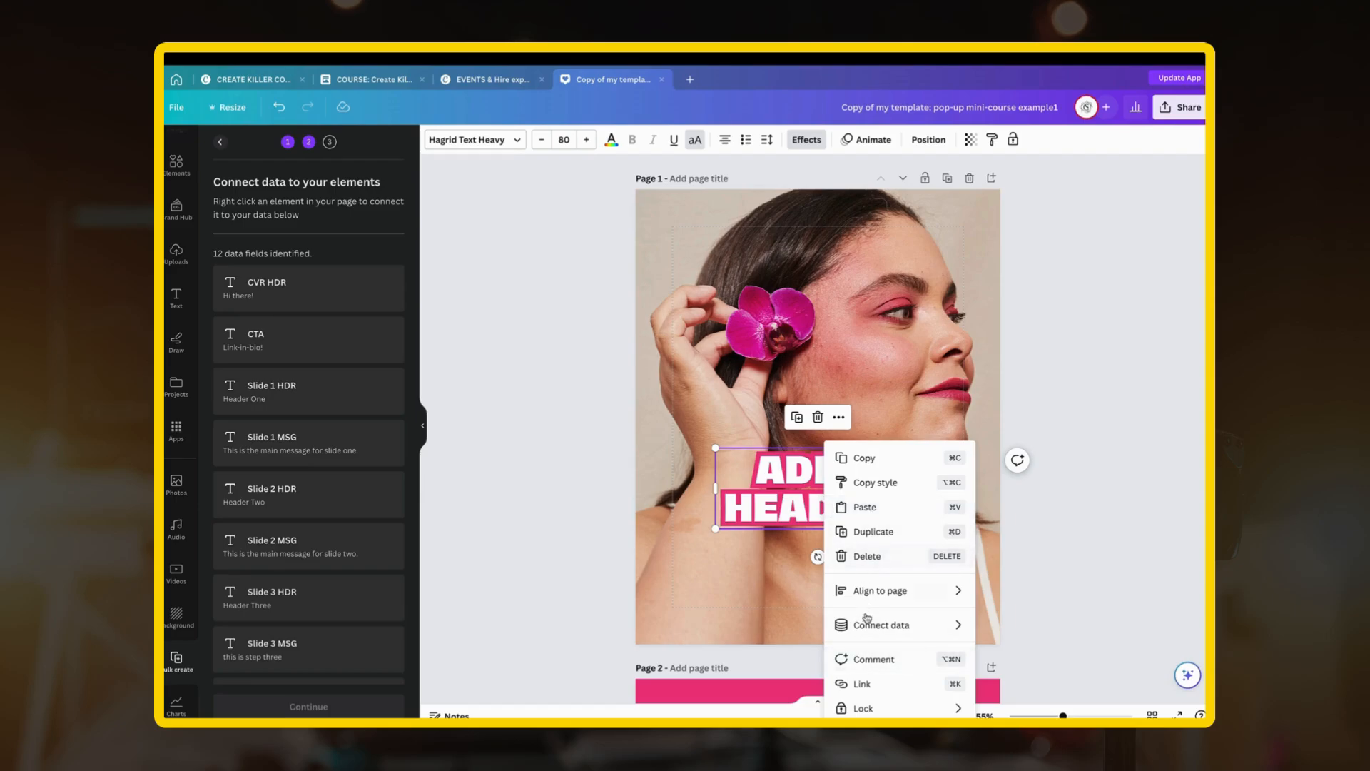
{"action": "mouse_move", "coordinate": [865, 624]}
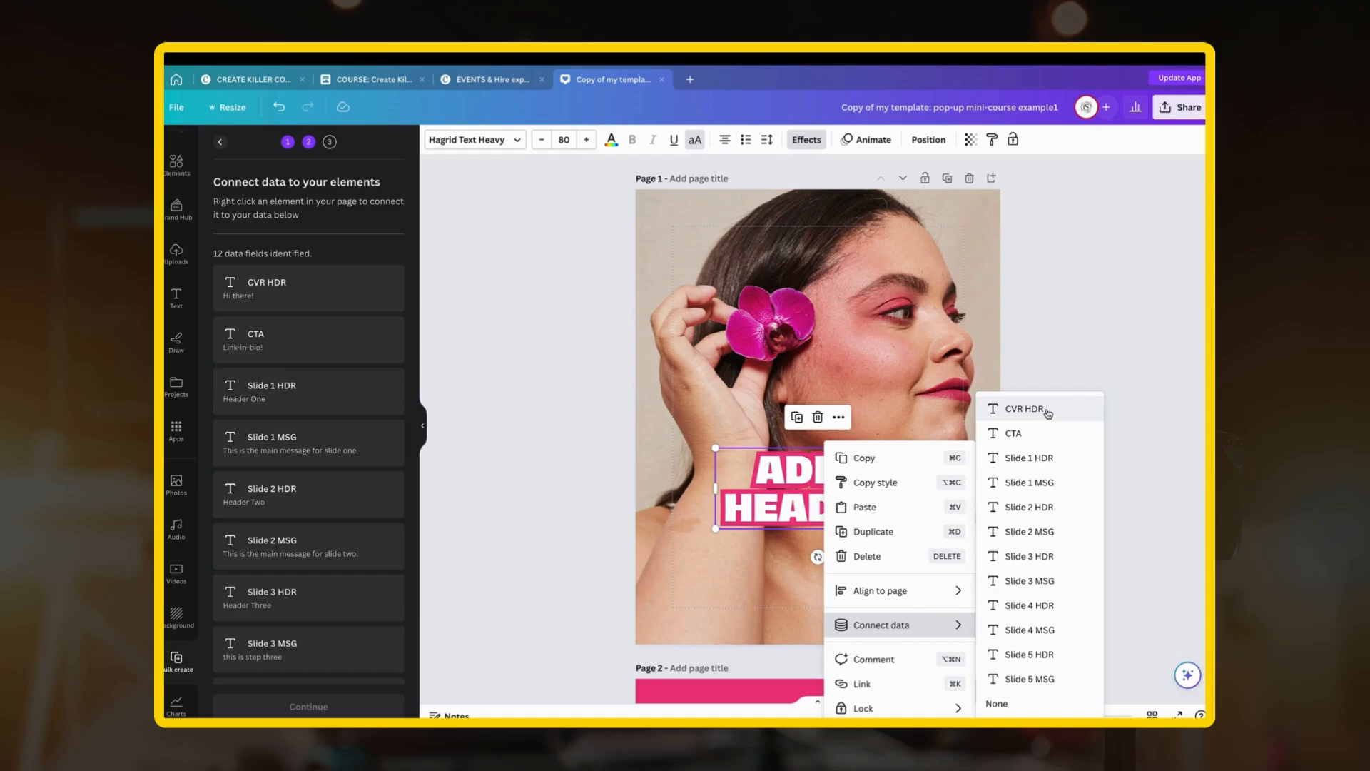
{"action": "left_click", "coordinate": [679, 390]}
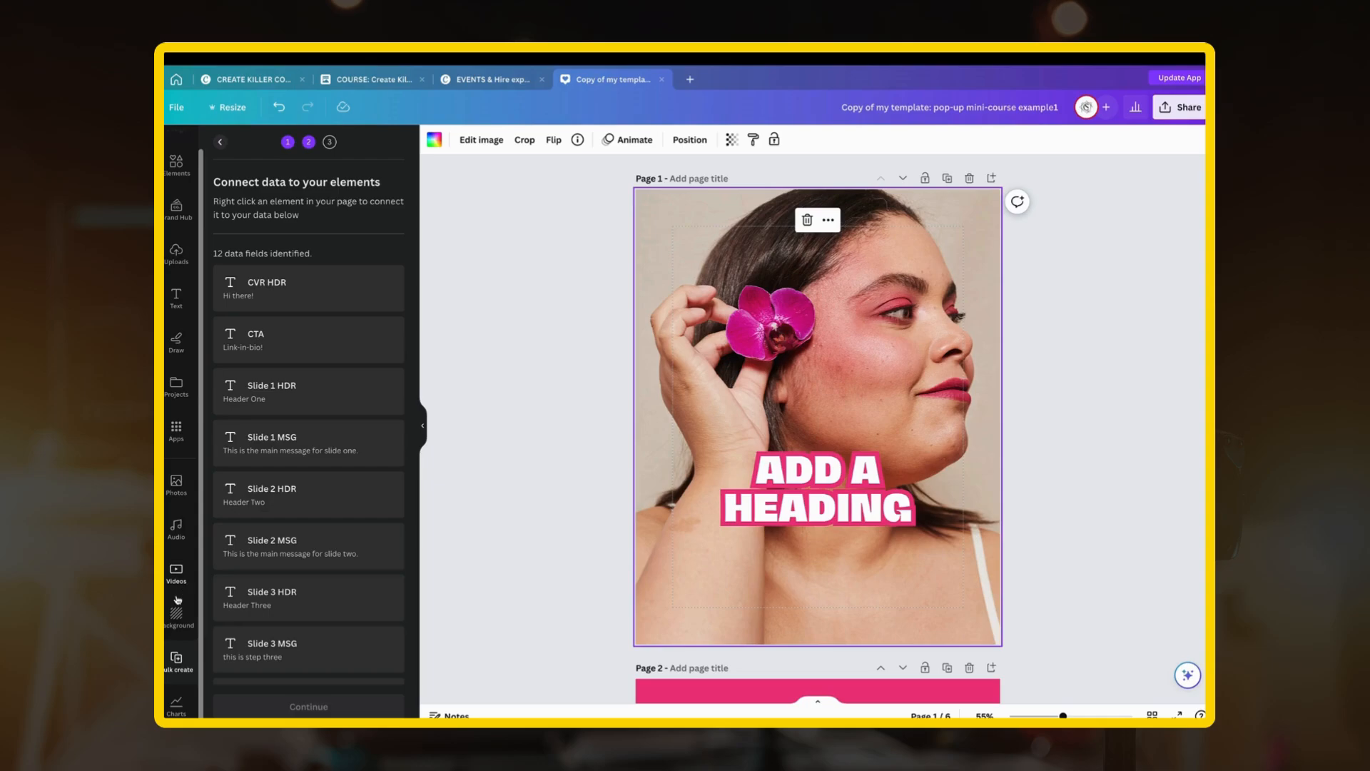
Step: Return to the Add your data stage of Bulk create and upload the STEP-BY-STEP CSV file again
{"action": "left_click", "coordinate": [219, 141]}
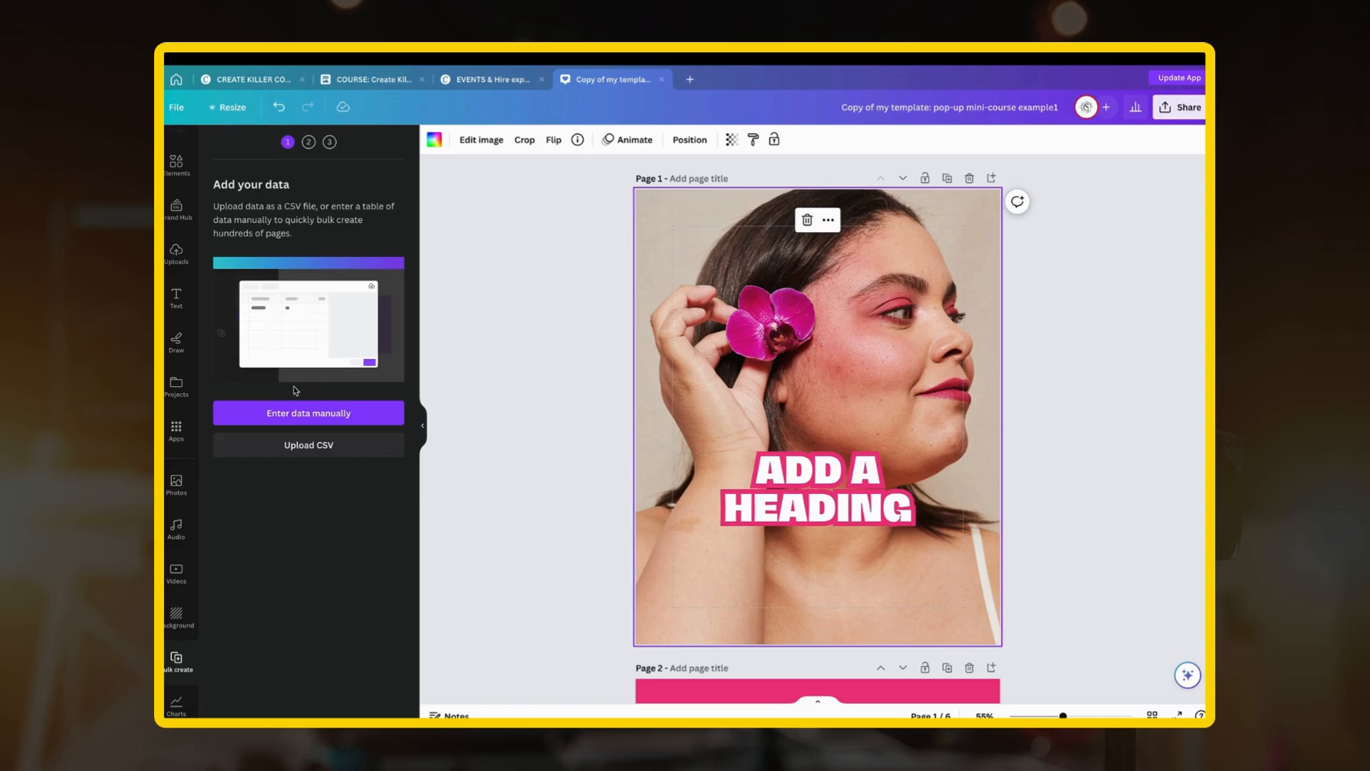
{"action": "left_click", "coordinate": [315, 443]}
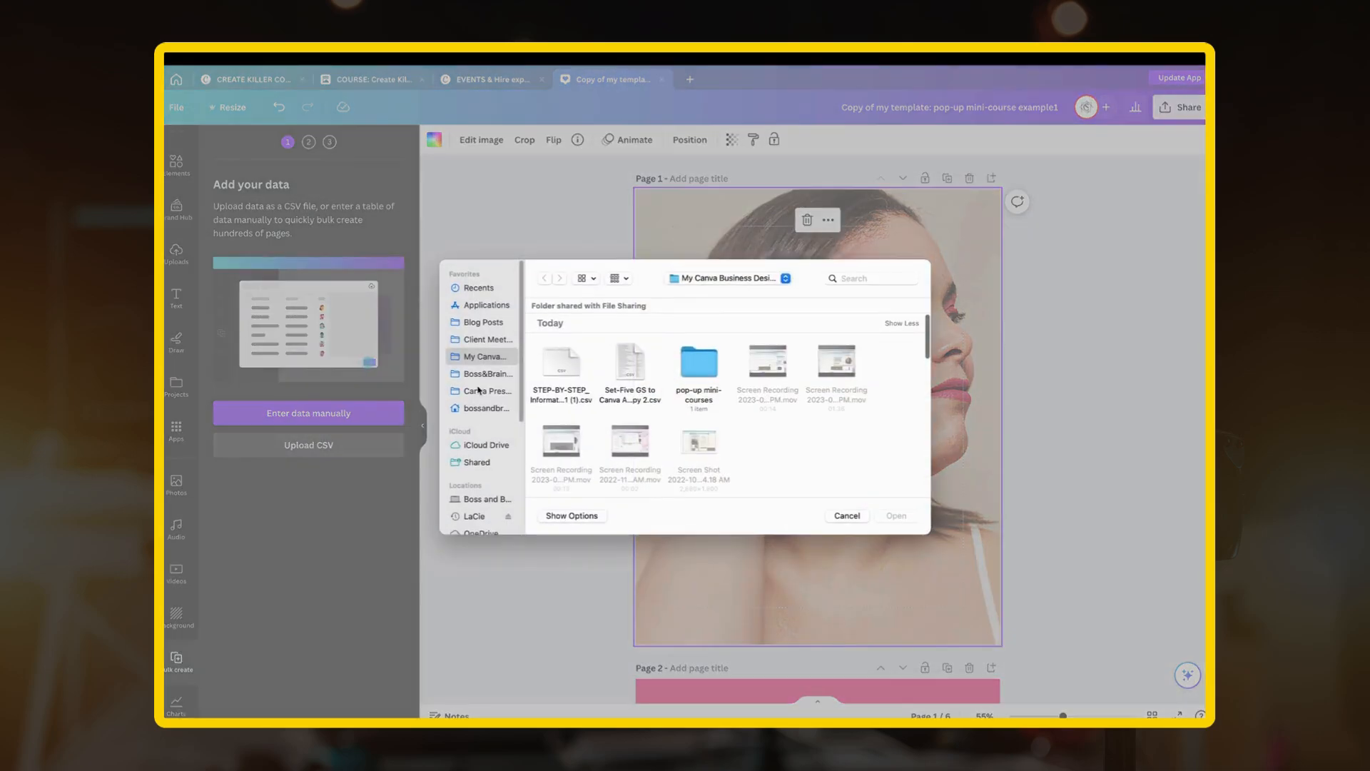
{"action": "left_click", "coordinate": [846, 514]}
{"action": "left_click", "coordinate": [328, 443]}
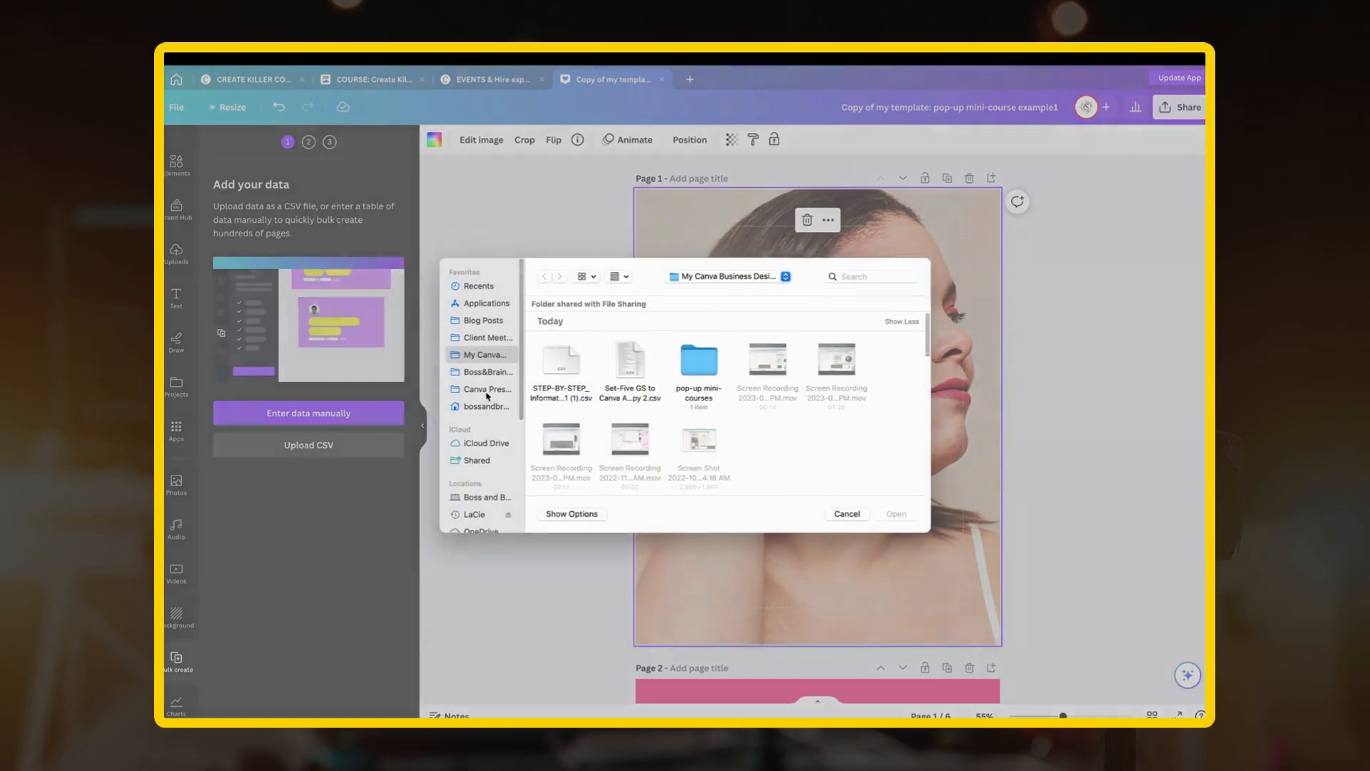
{"action": "left_click", "coordinate": [572, 364]}
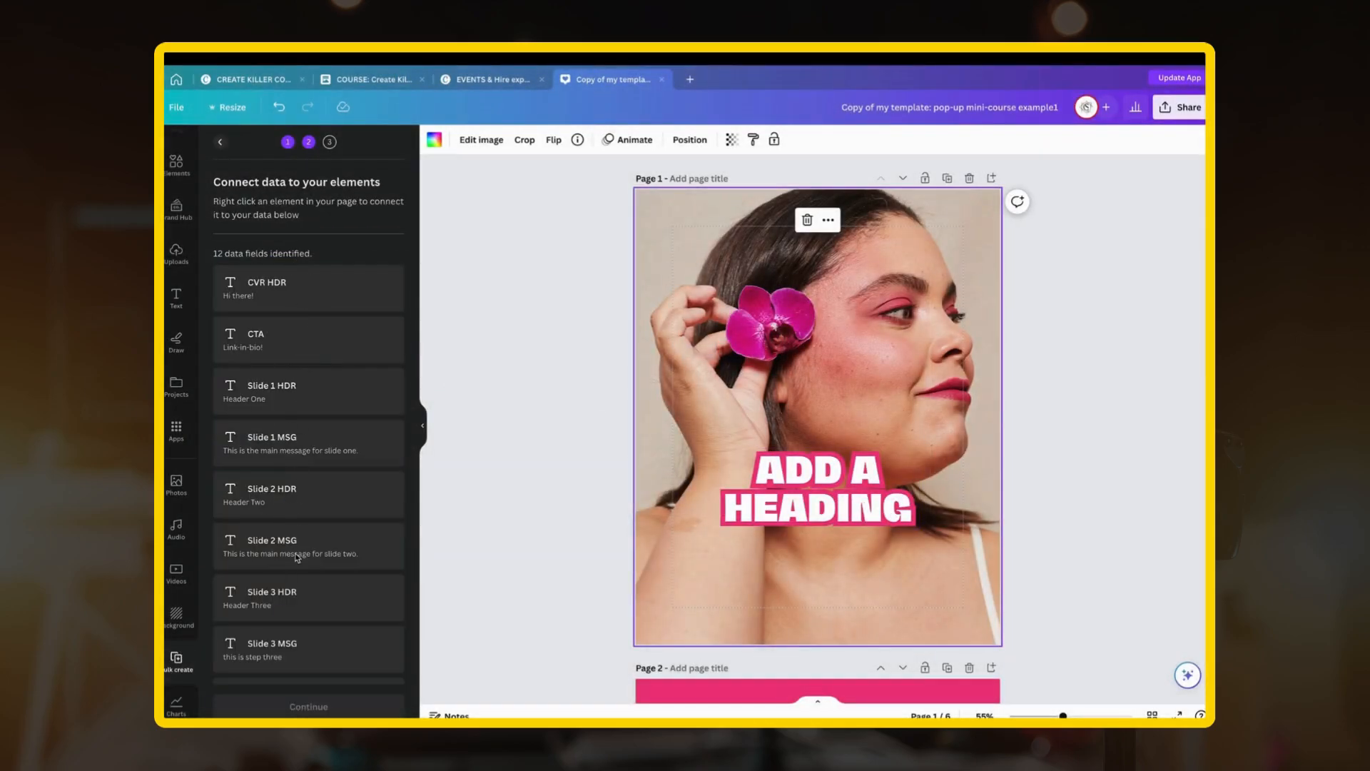
Step: Connect the heading on page 1 to the CVR HDR data field
{"action": "left_click", "coordinate": [820, 492]}
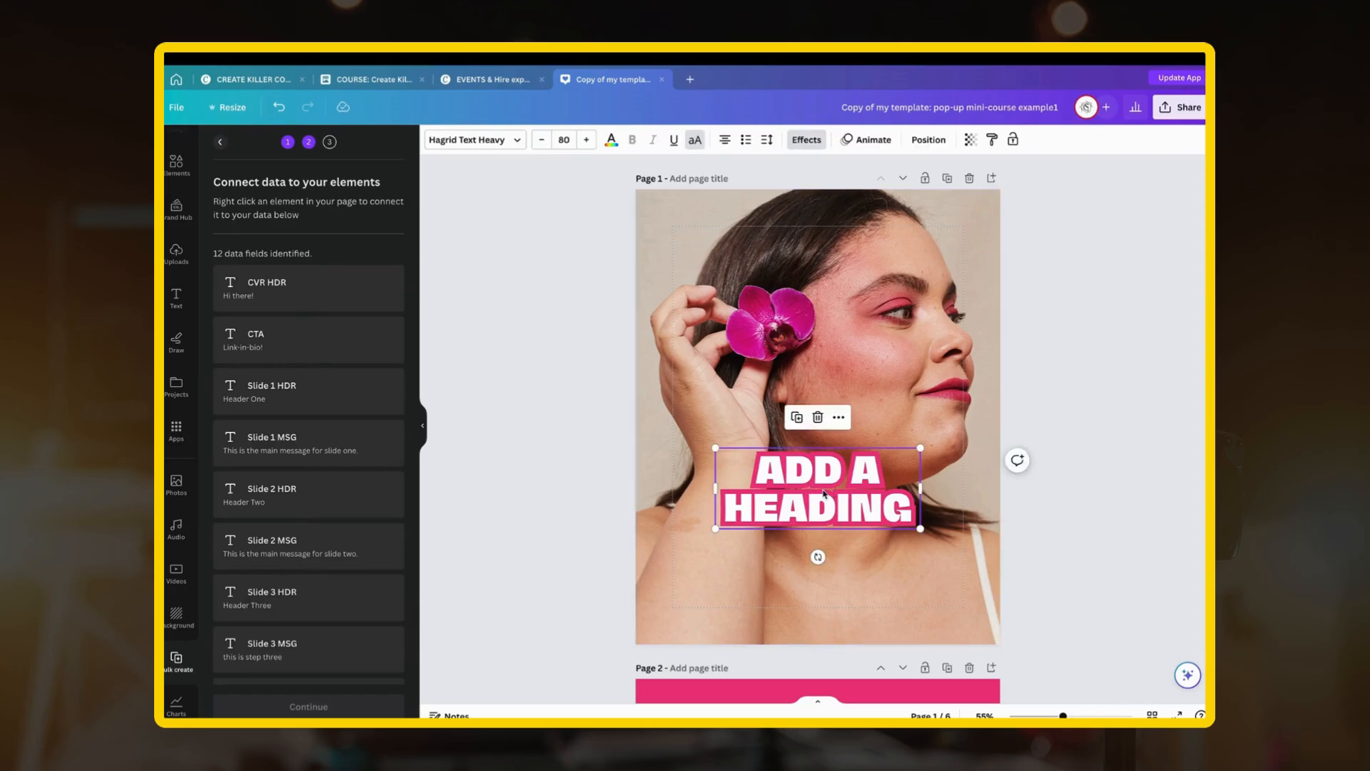
{"action": "right_click", "coordinate": [822, 493]}
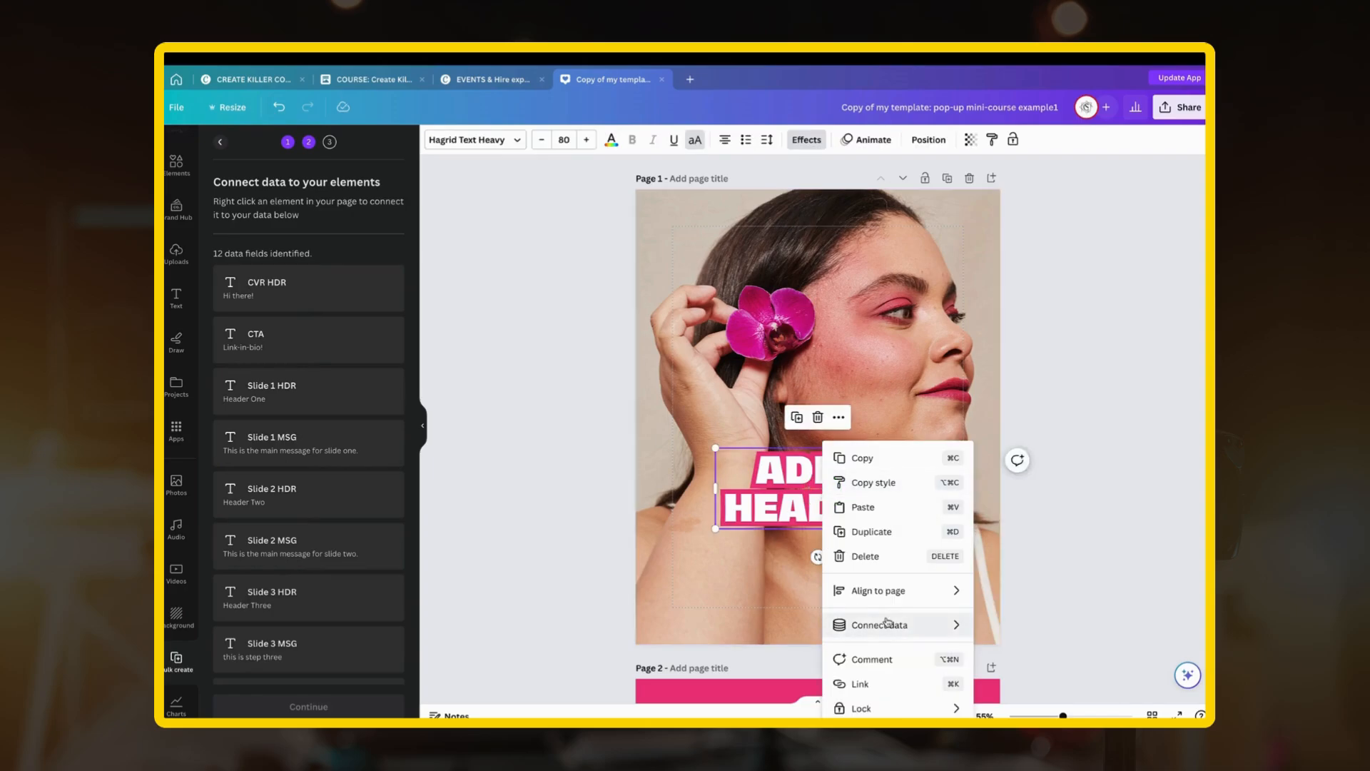
{"action": "mouse_move", "coordinate": [890, 632]}
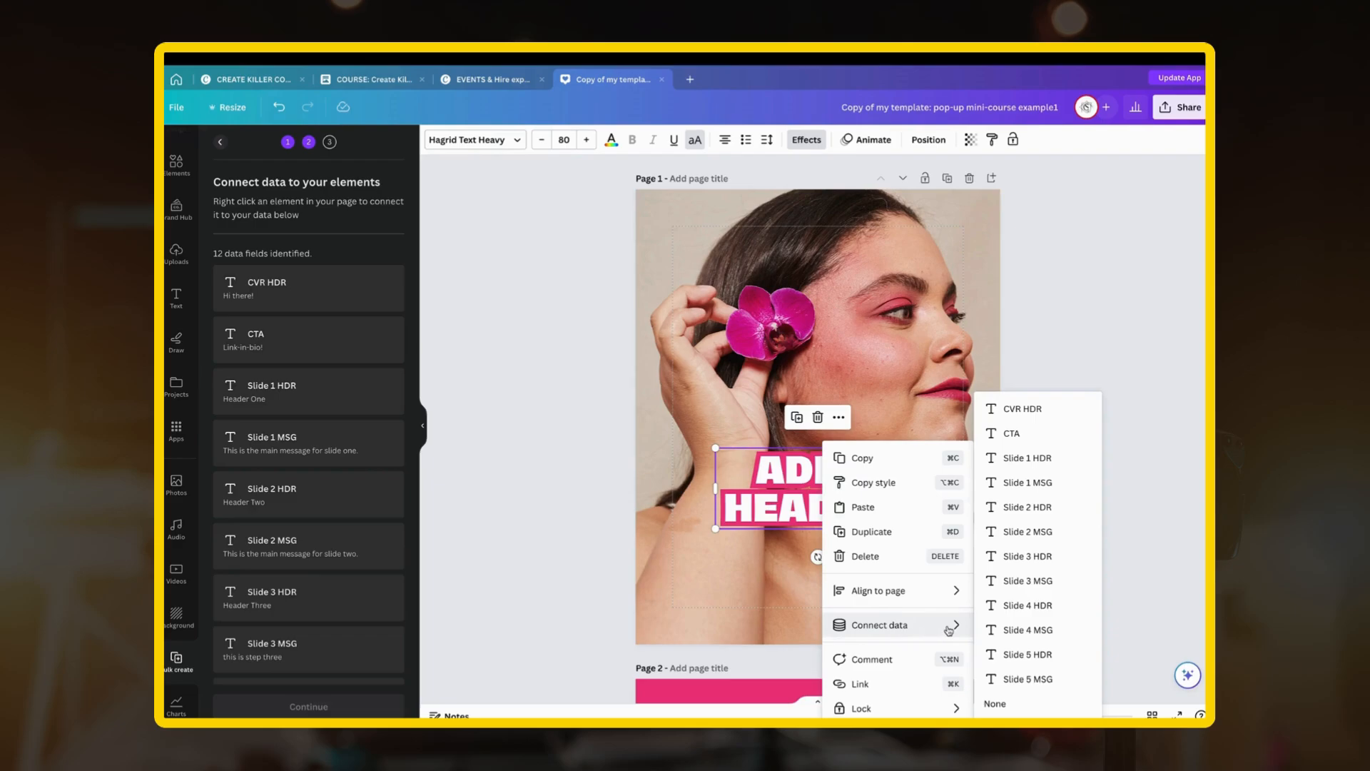
{"action": "left_click", "coordinate": [1036, 410]}
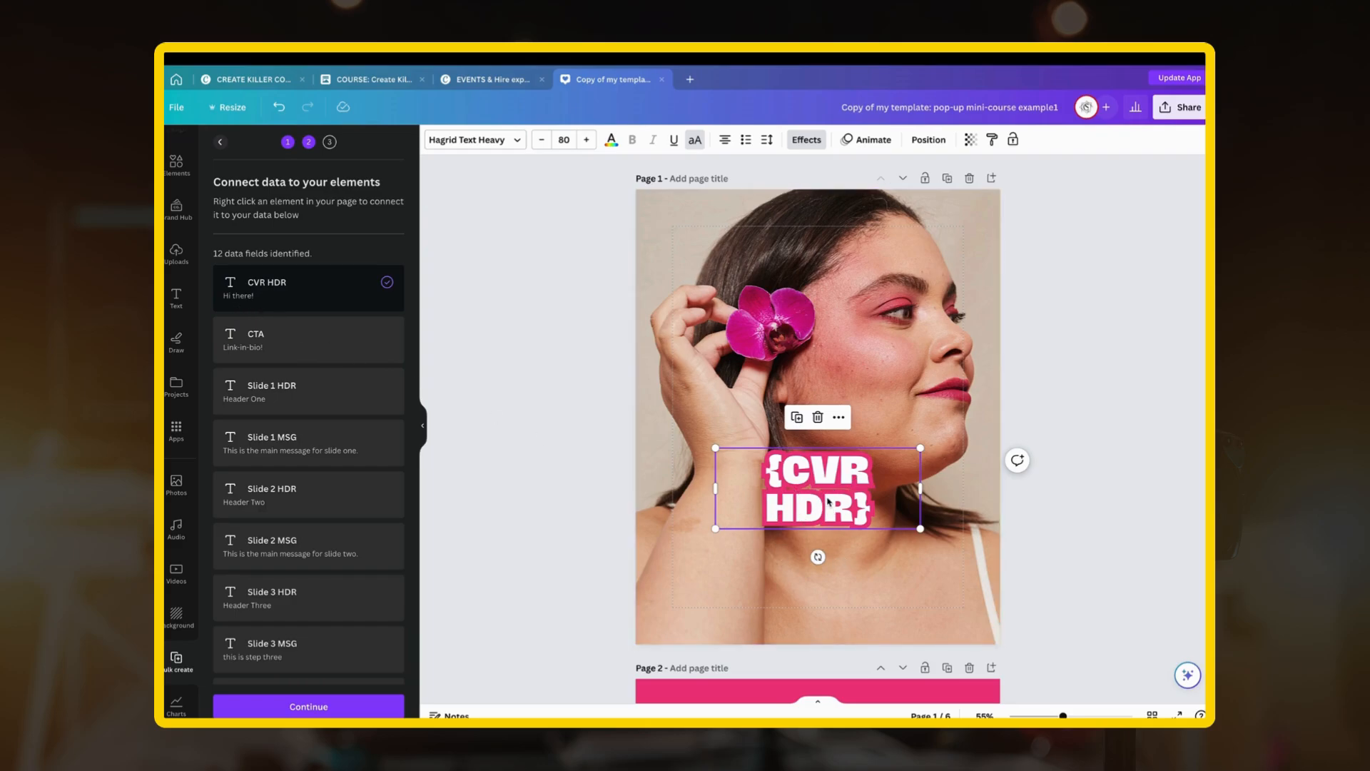
Step: Connect page 2's heading to the Slide 1 HDR field and its body text to Slide 1 MSG
{"action": "scroll", "coordinate": [830, 500], "scroll_direction": "down", "scroll_amount": 5}
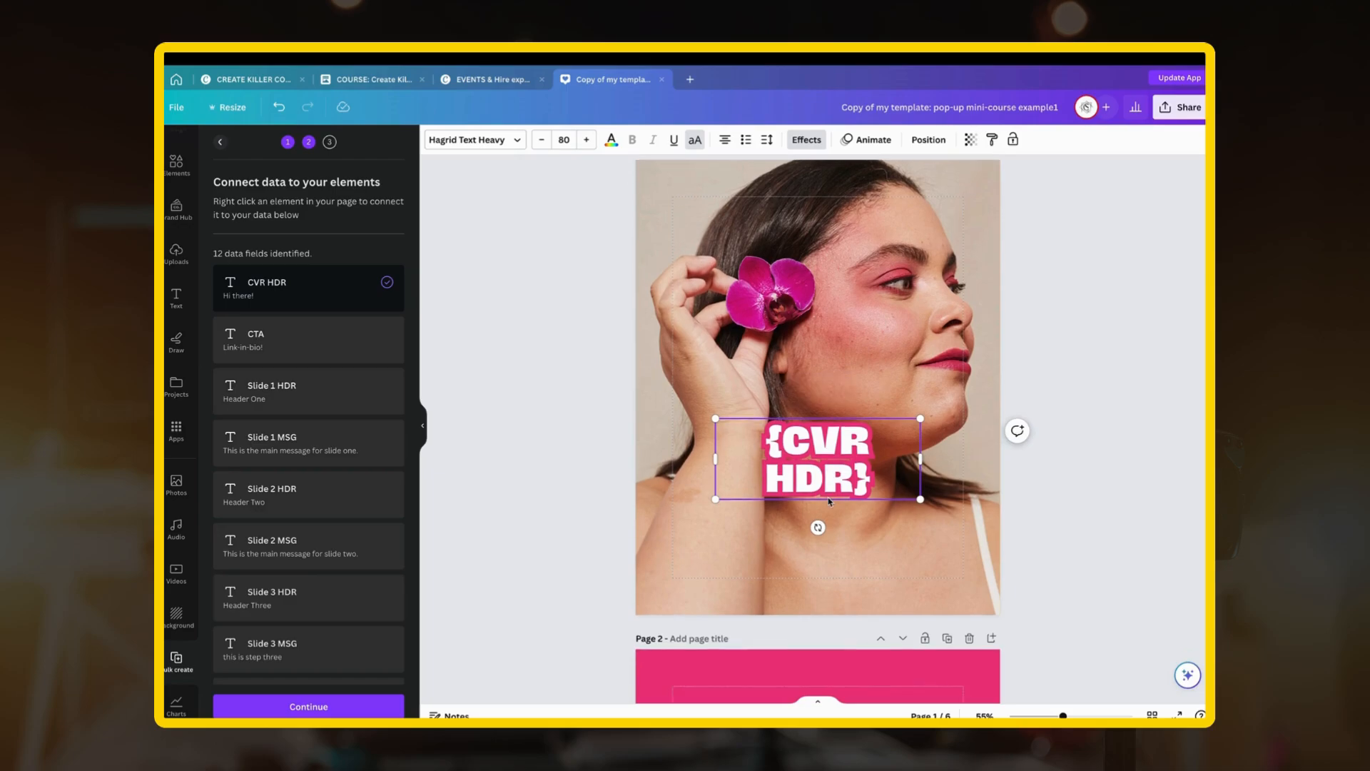
{"action": "left_click", "coordinate": [810, 452]}
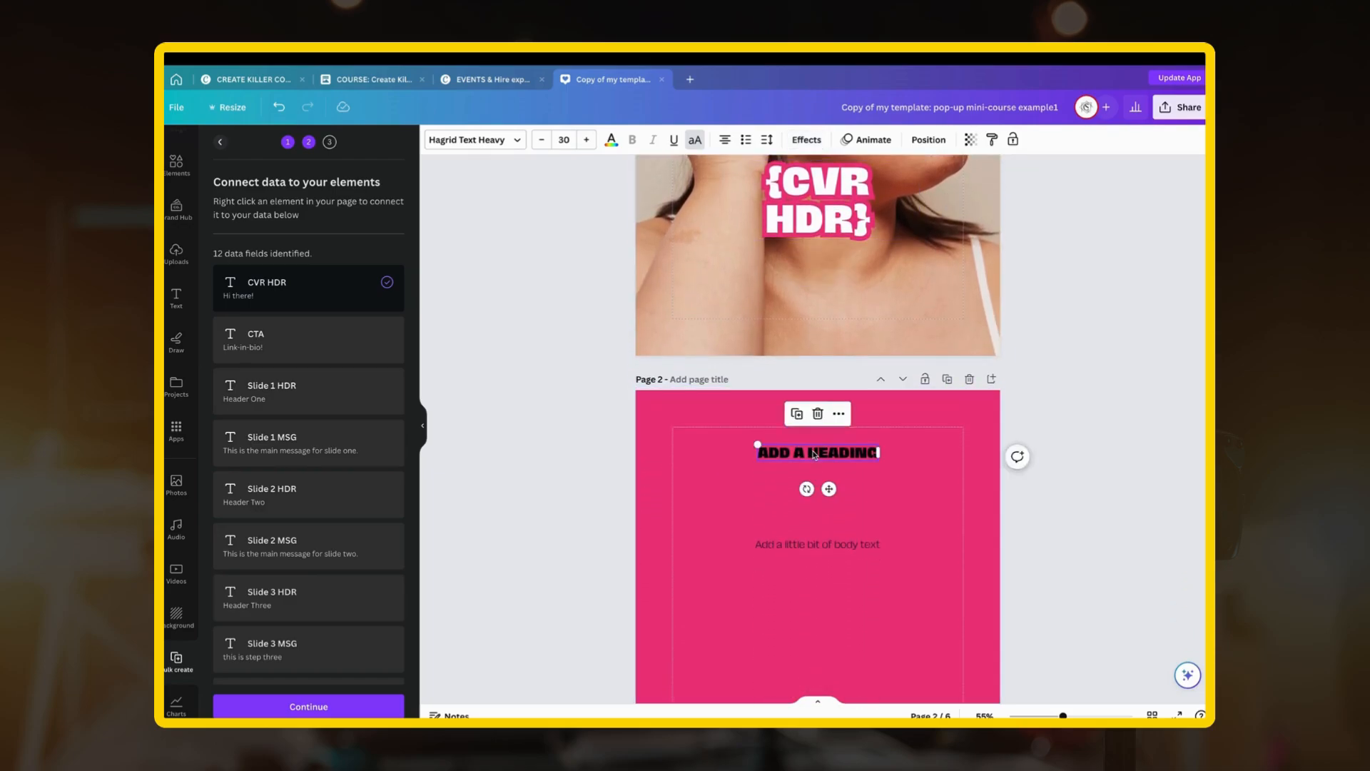
{"action": "right_click", "coordinate": [811, 452]}
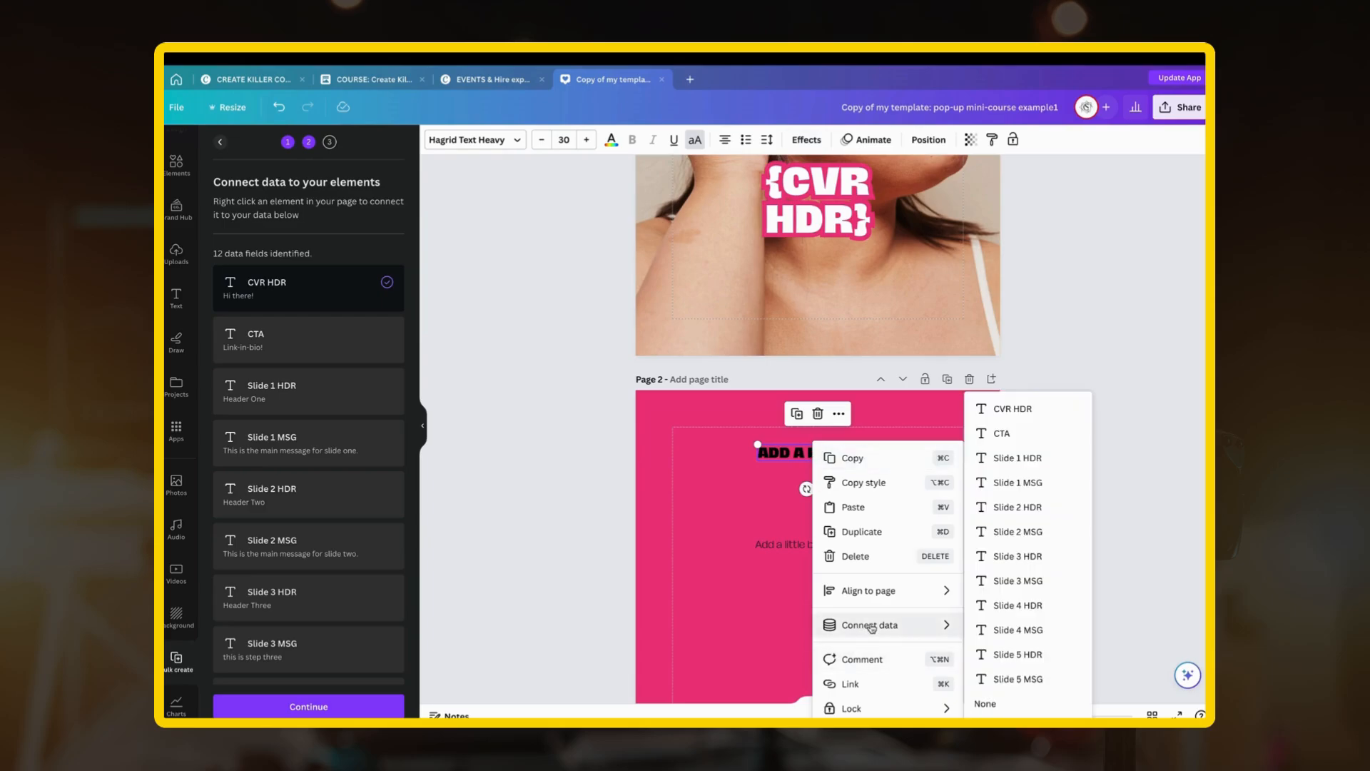
{"action": "left_click", "coordinate": [1029, 462]}
{"action": "right_click", "coordinate": [833, 546]}
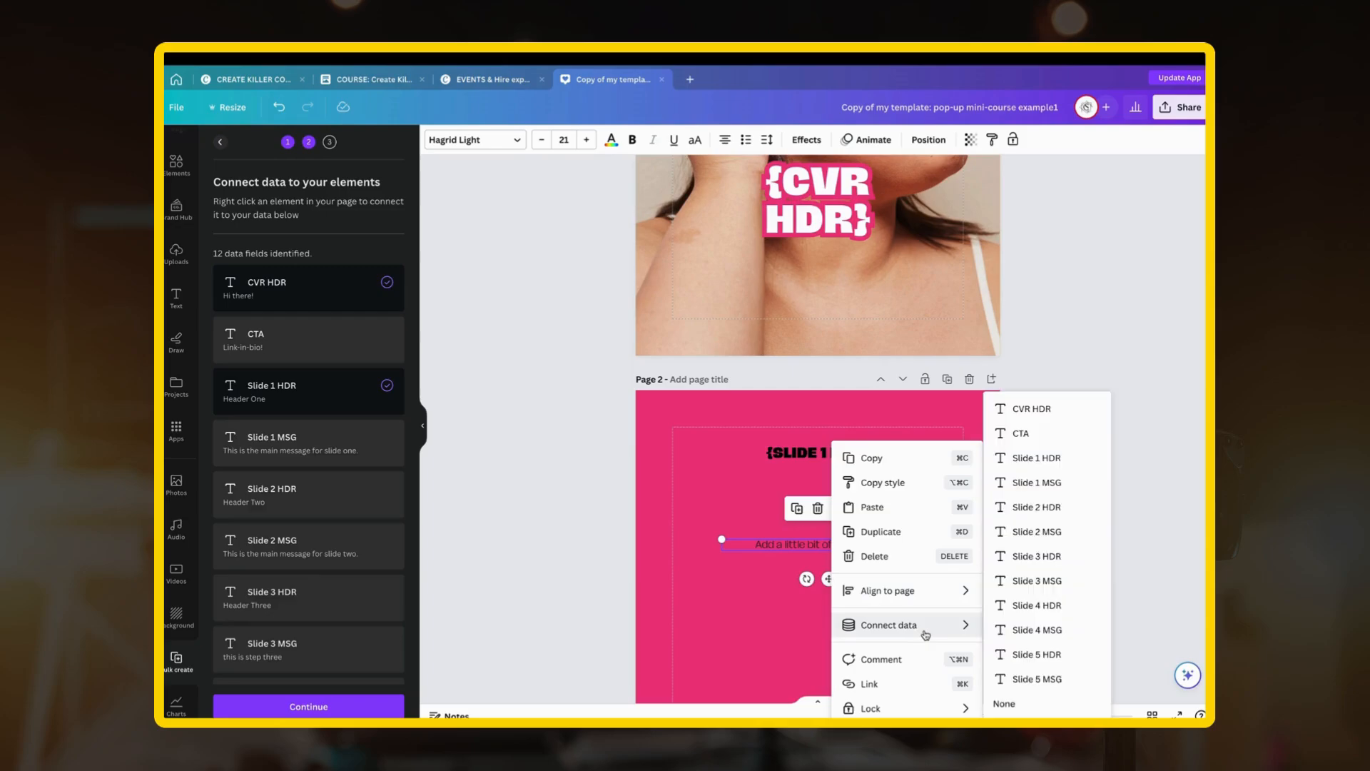
{"action": "left_click", "coordinate": [1051, 483]}
Step: Connect page 3's heading to the Slide 2 HDR field and its body text to Slide 2 MSG
{"action": "scroll", "coordinate": [856, 548], "scroll_direction": "down", "scroll_amount": 5}
{"action": "scroll", "coordinate": [855, 547], "scroll_direction": "down", "scroll_amount": 1}
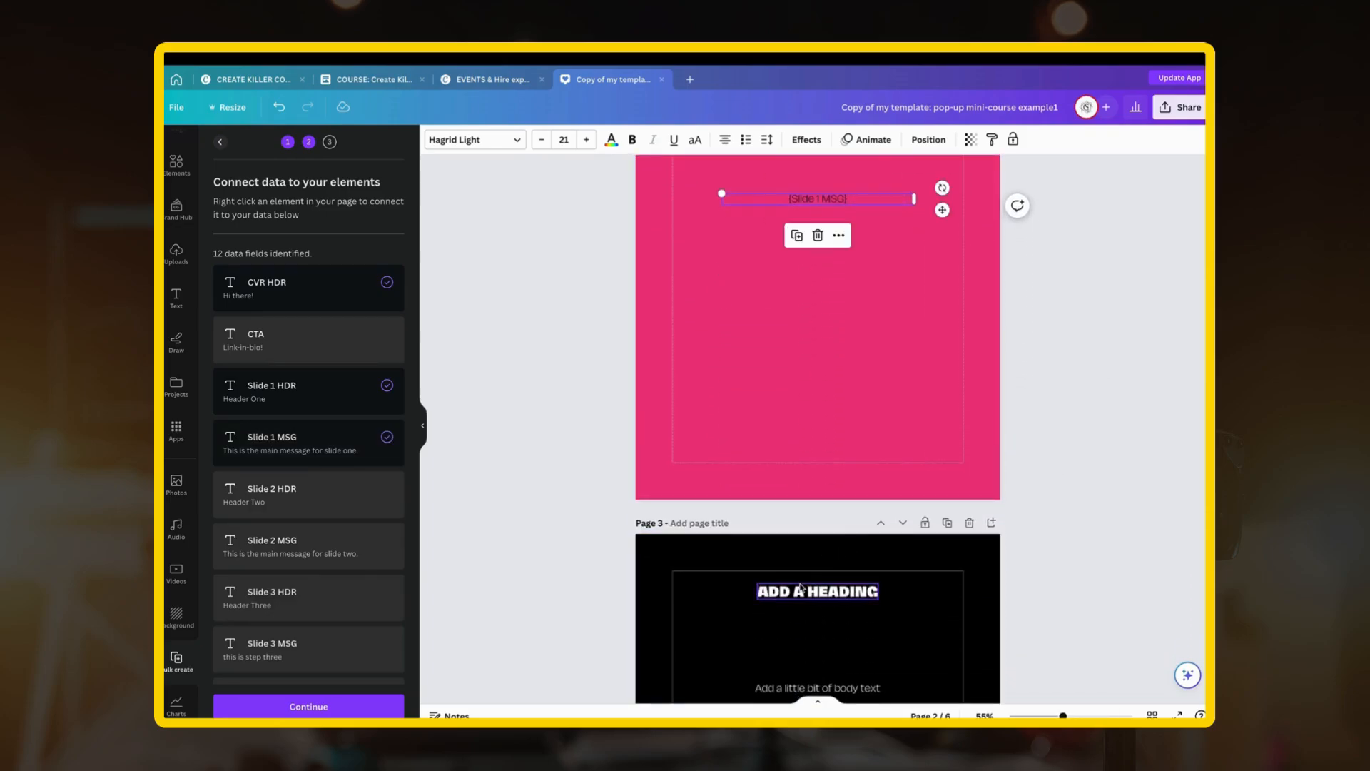
{"action": "right_click", "coordinate": [802, 590]}
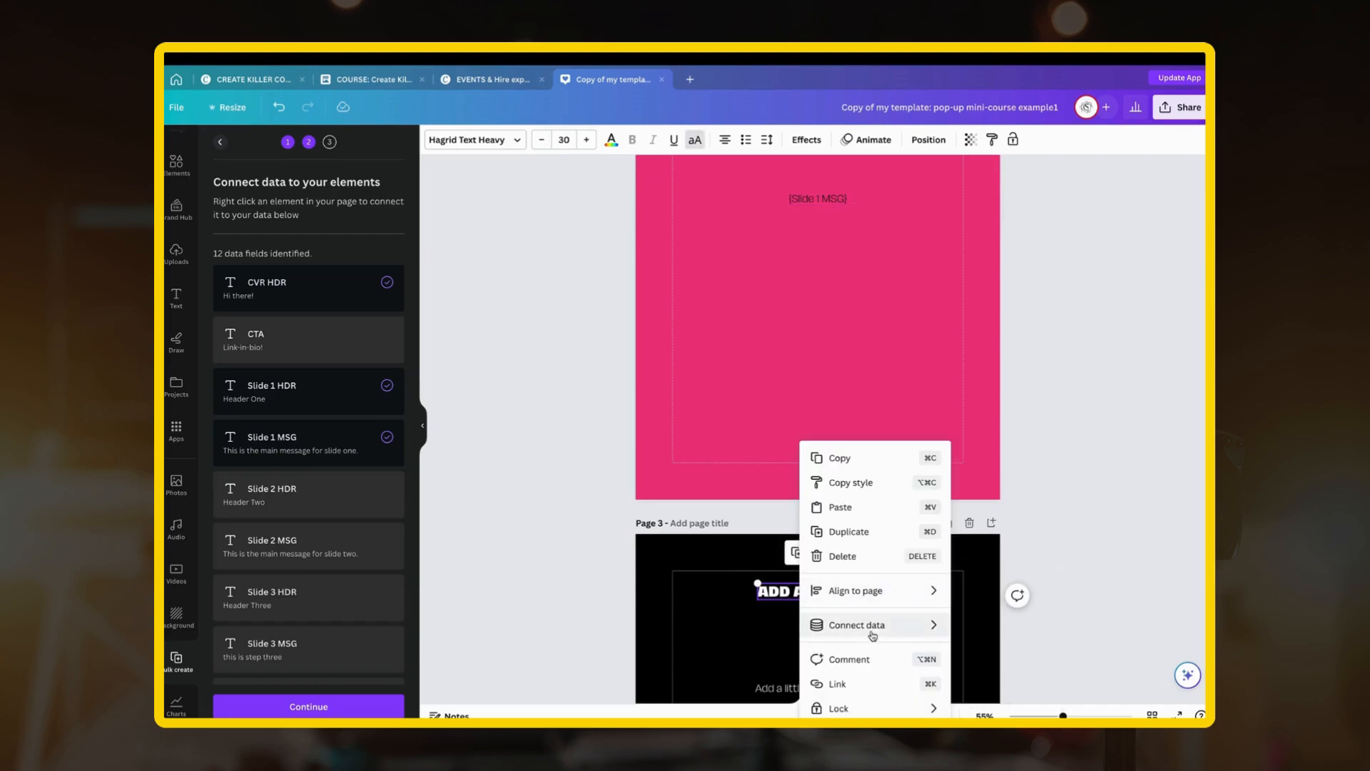
{"action": "mouse_move", "coordinate": [872, 637]}
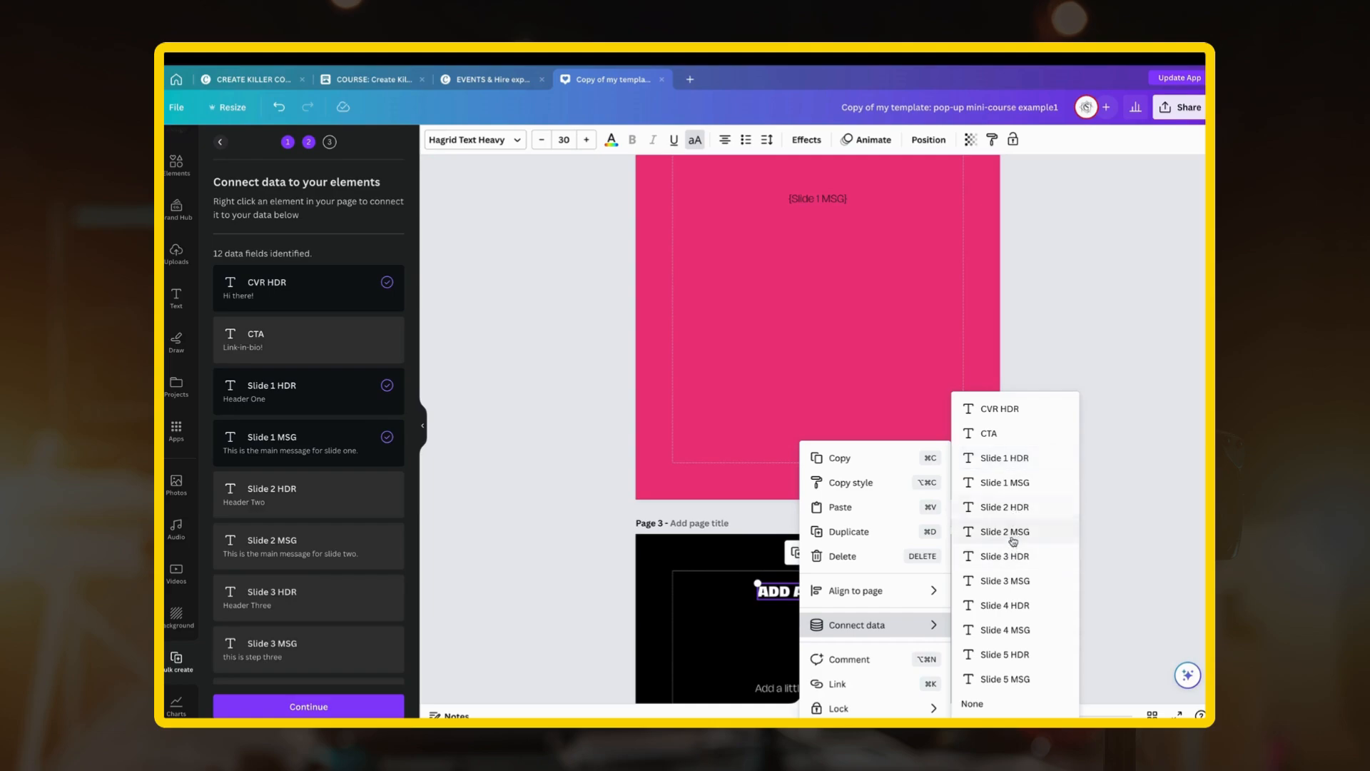
{"action": "left_click", "coordinate": [1006, 507]}
{"action": "scroll", "coordinate": [892, 606], "scroll_direction": "down", "scroll_amount": 3}
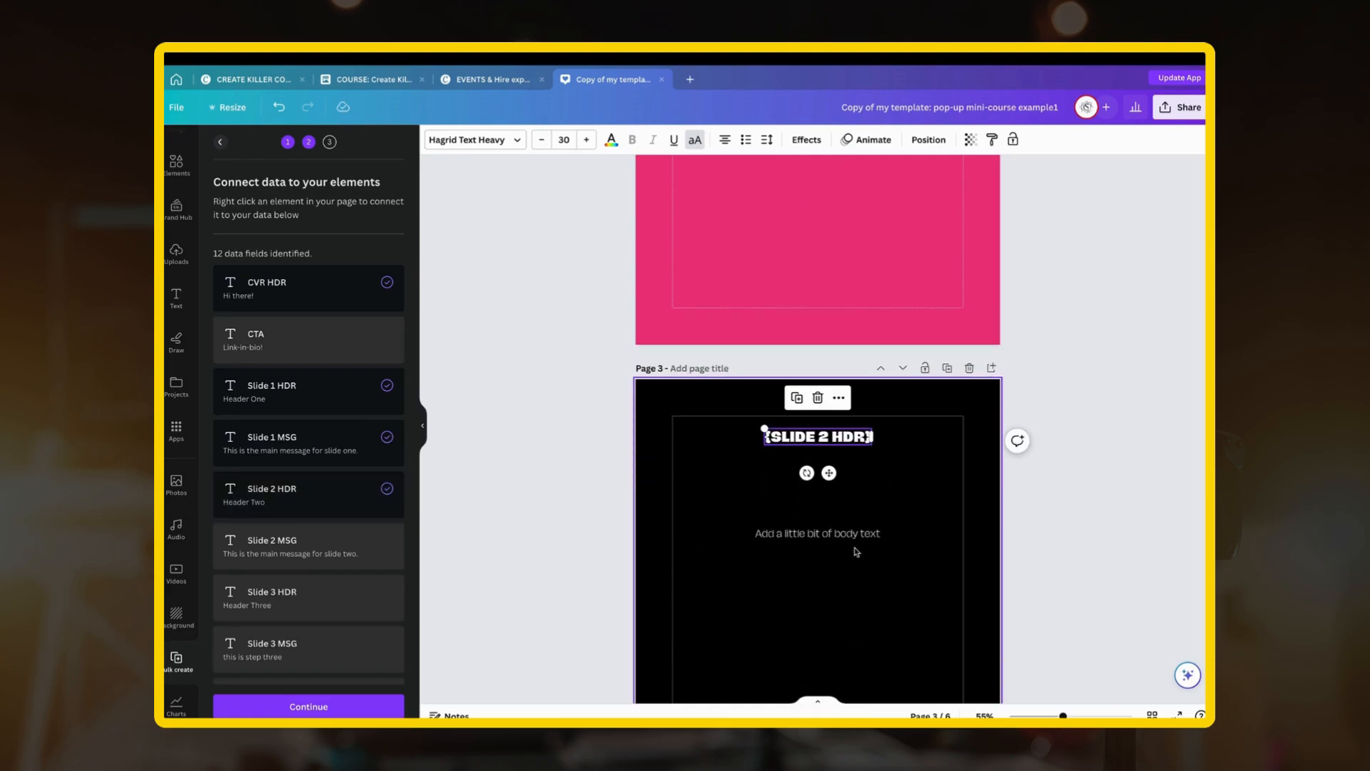
{"action": "left_click", "coordinate": [817, 542]}
{"action": "right_click", "coordinate": [817, 543]}
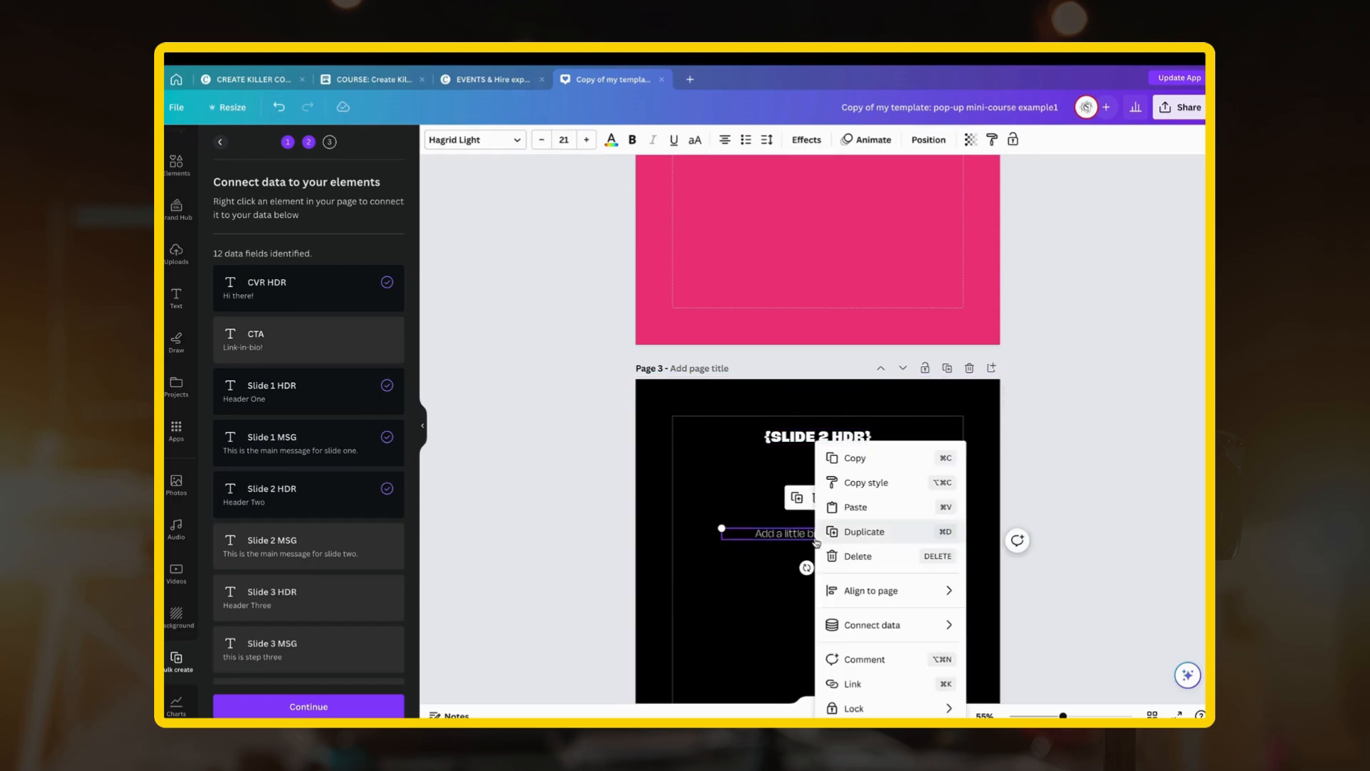
{"action": "mouse_move", "coordinate": [879, 628]}
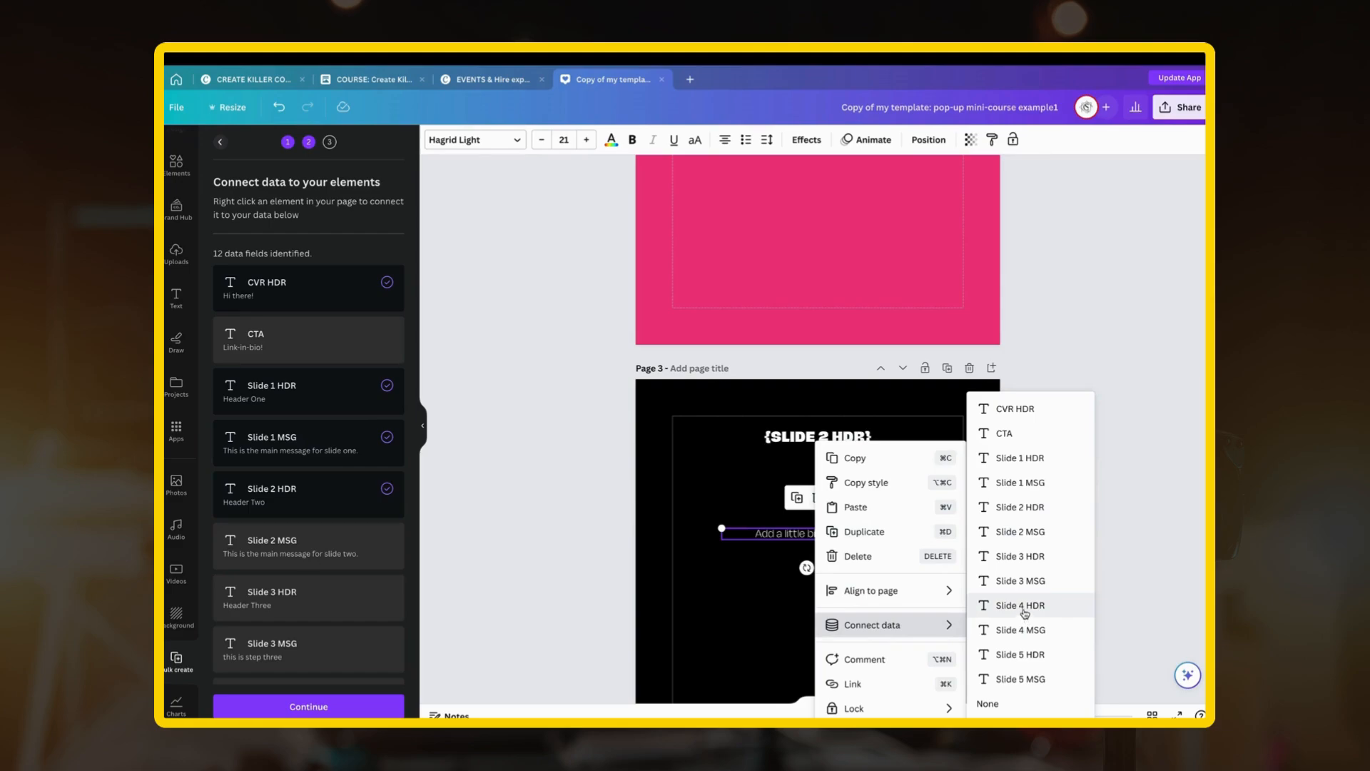
{"action": "left_click", "coordinate": [1030, 531]}
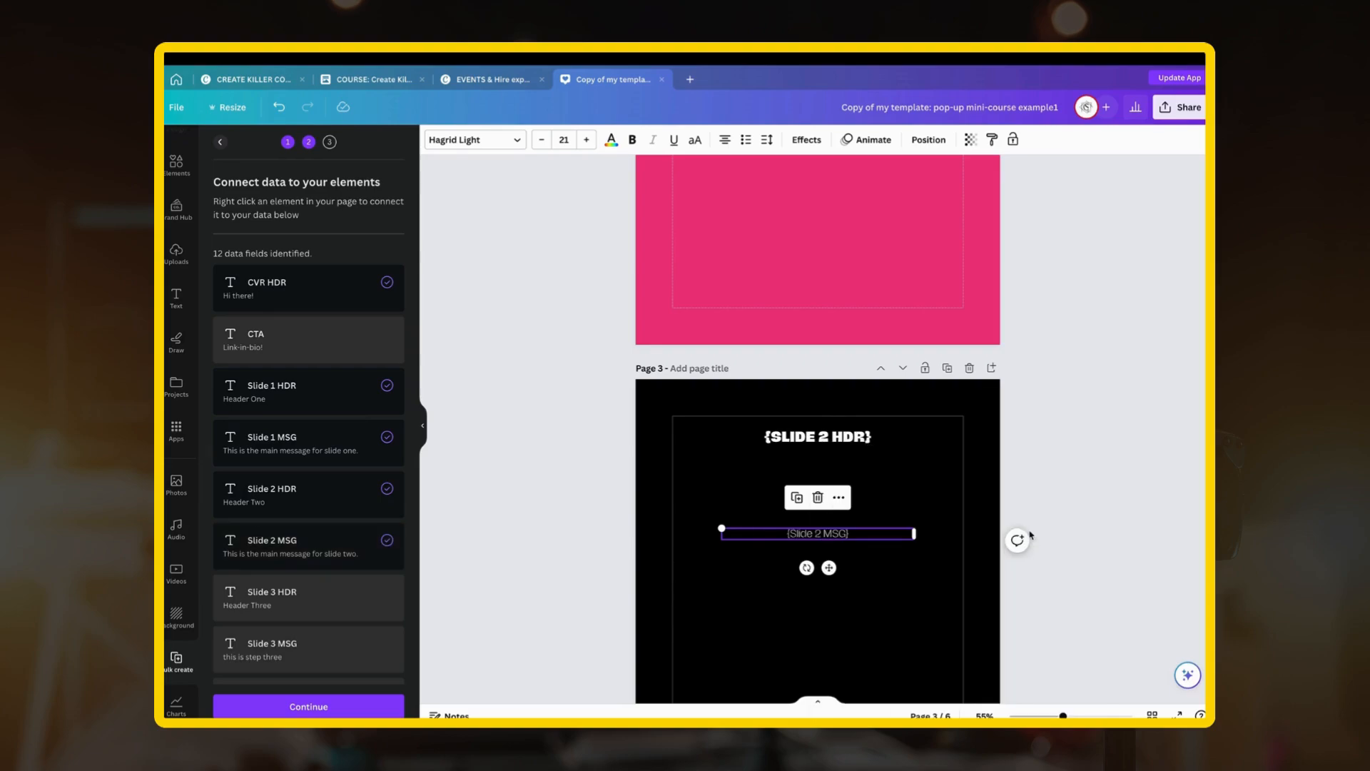
Step: Connect page 4's heading to the Slide 3 HDR field and its body text to Slide 3 MSG
{"action": "scroll", "coordinate": [848, 535], "scroll_direction": "down", "scroll_amount": 5}
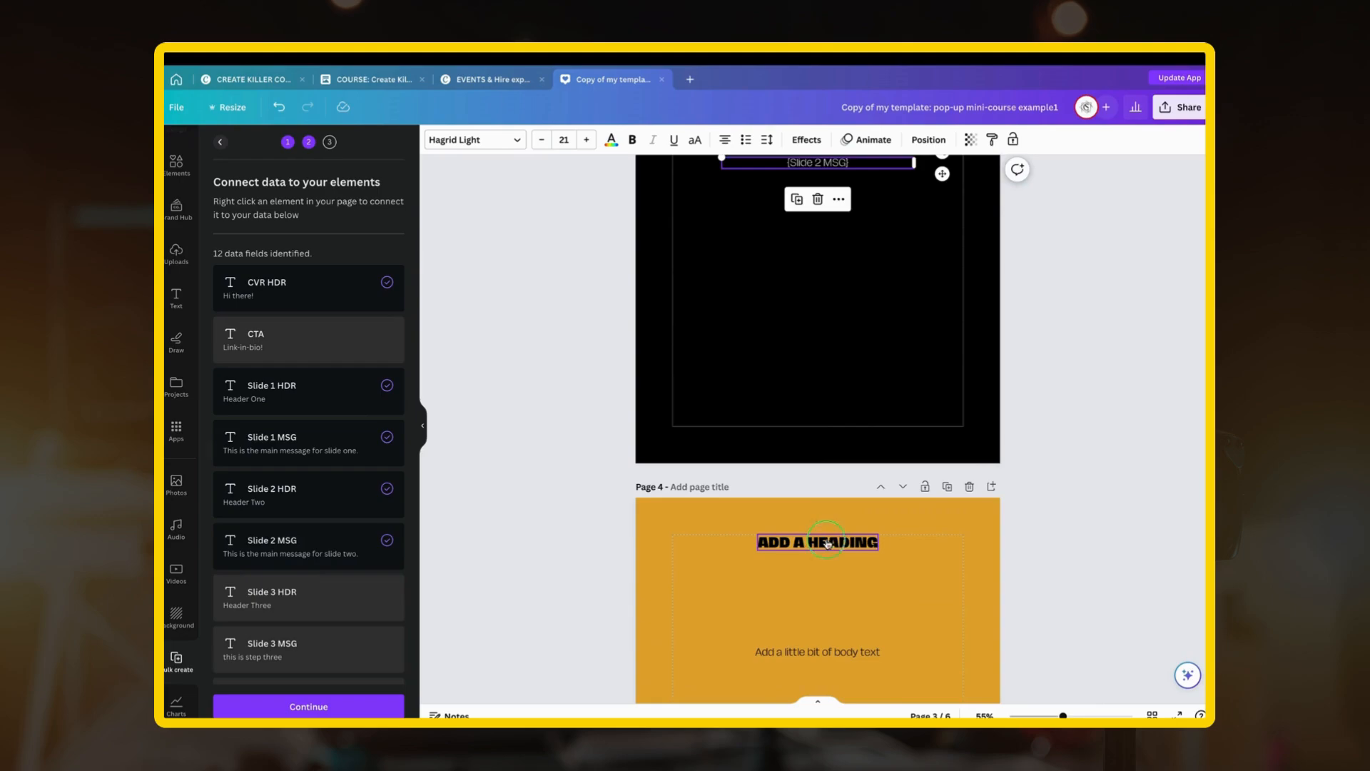
{"action": "right_click", "coordinate": [829, 540]}
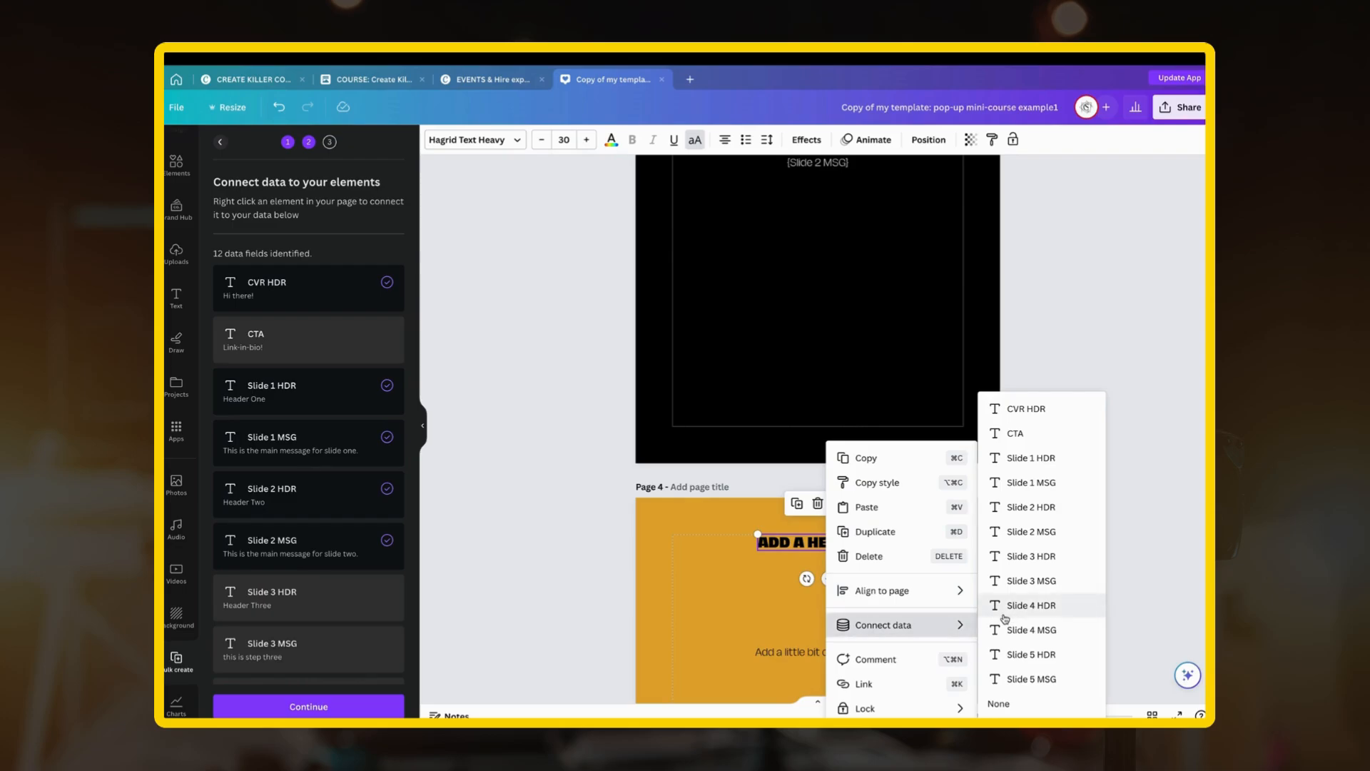
{"action": "left_click", "coordinate": [1024, 557]}
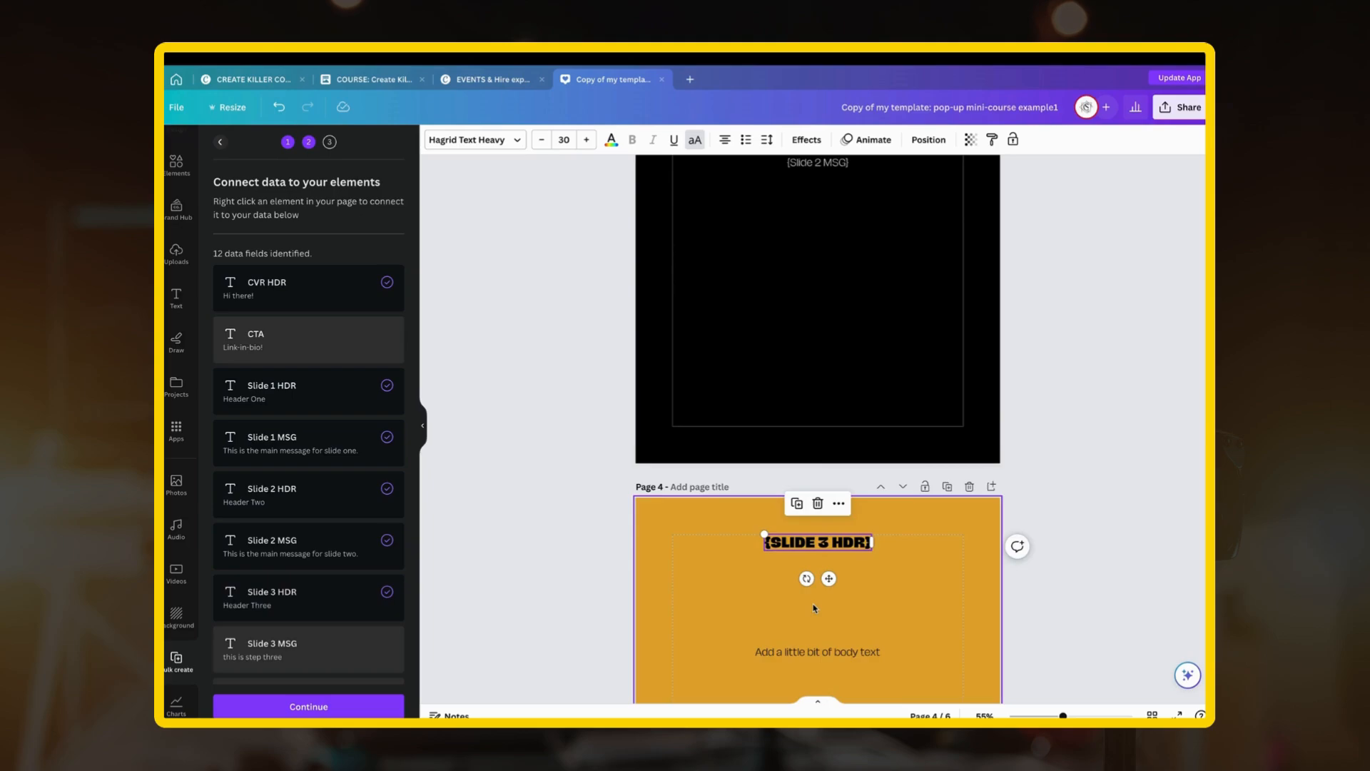
{"action": "scroll", "coordinate": [823, 518], "scroll_direction": "down", "scroll_amount": 2}
{"action": "right_click", "coordinate": [822, 519]}
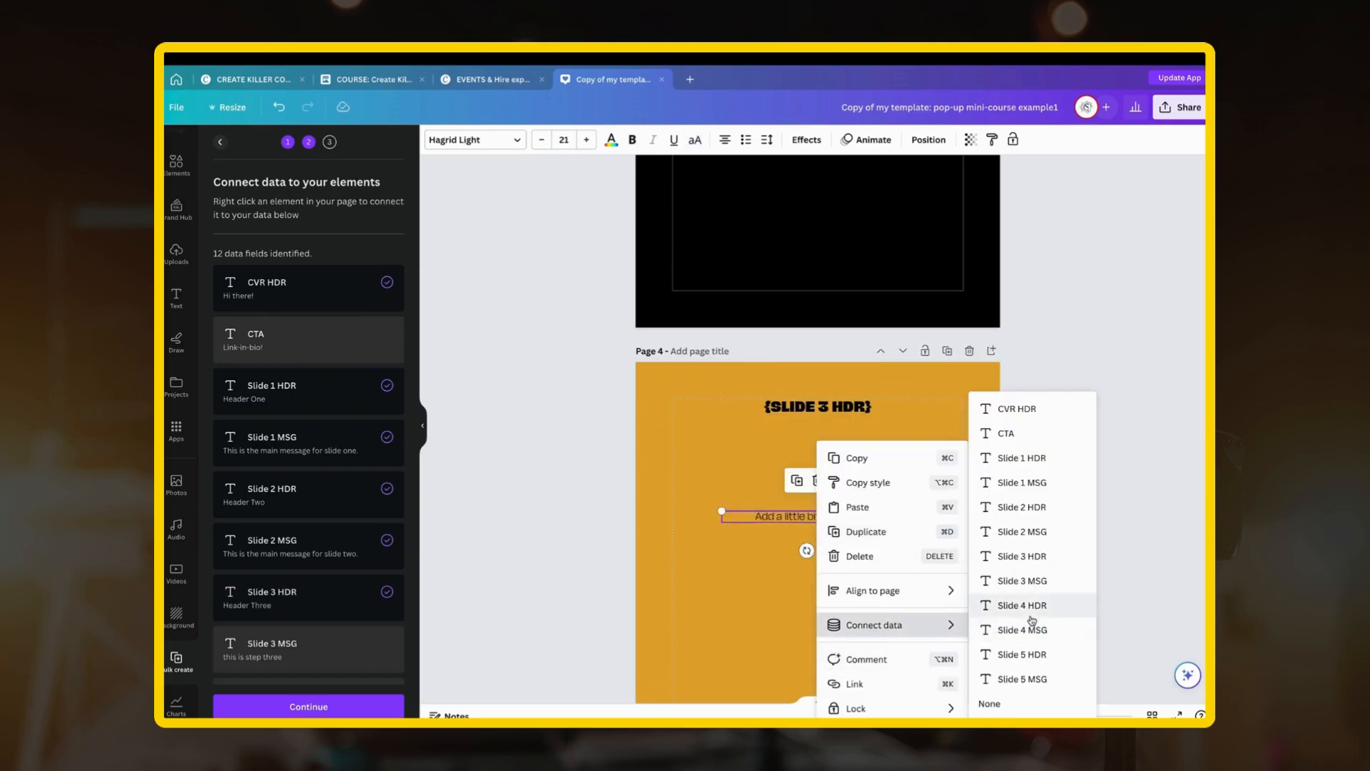
{"action": "left_click", "coordinate": [1032, 582]}
Step: Connect page 5's heading to the Slide 4 HDR field and its body text to Slide 4 MSG
{"action": "scroll", "coordinate": [825, 532], "scroll_direction": "down", "scroll_amount": 5}
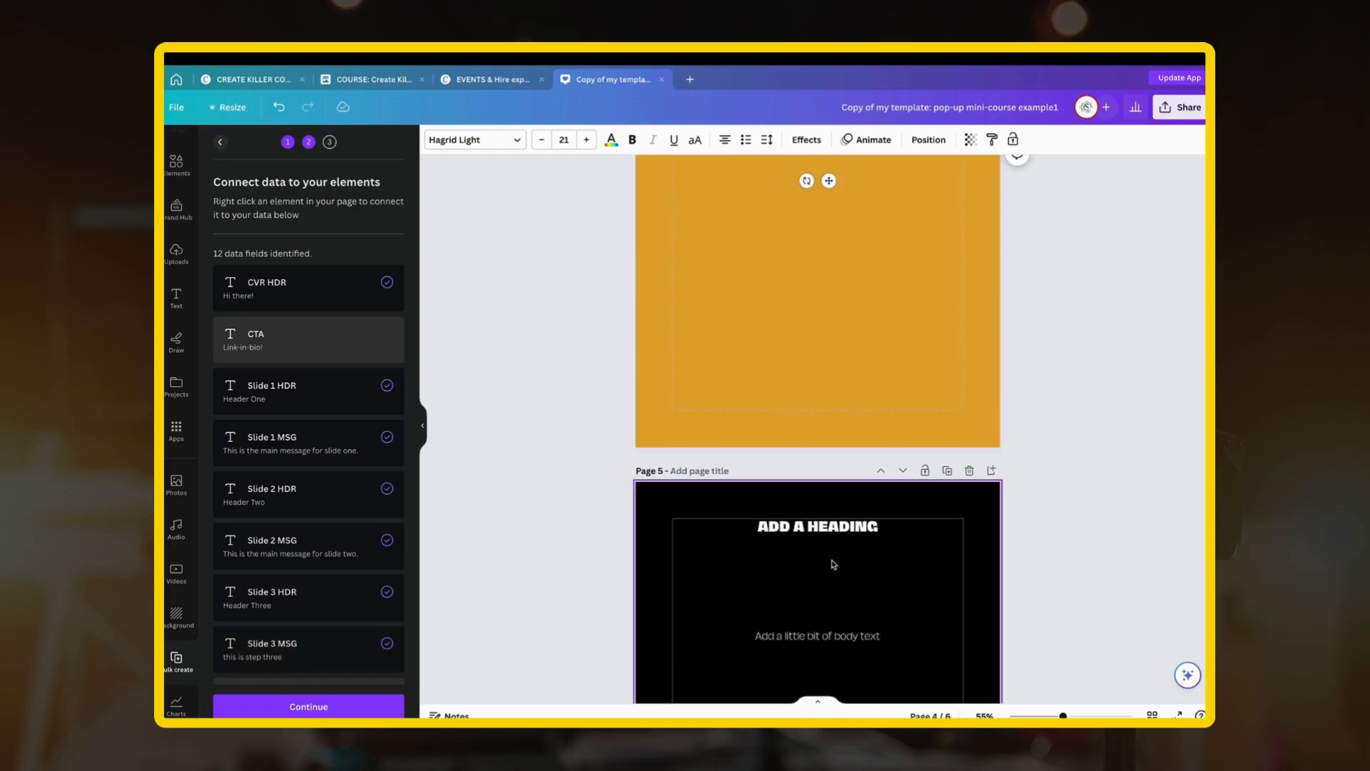
{"action": "left_click", "coordinate": [825, 528]}
{"action": "right_click", "coordinate": [825, 532]}
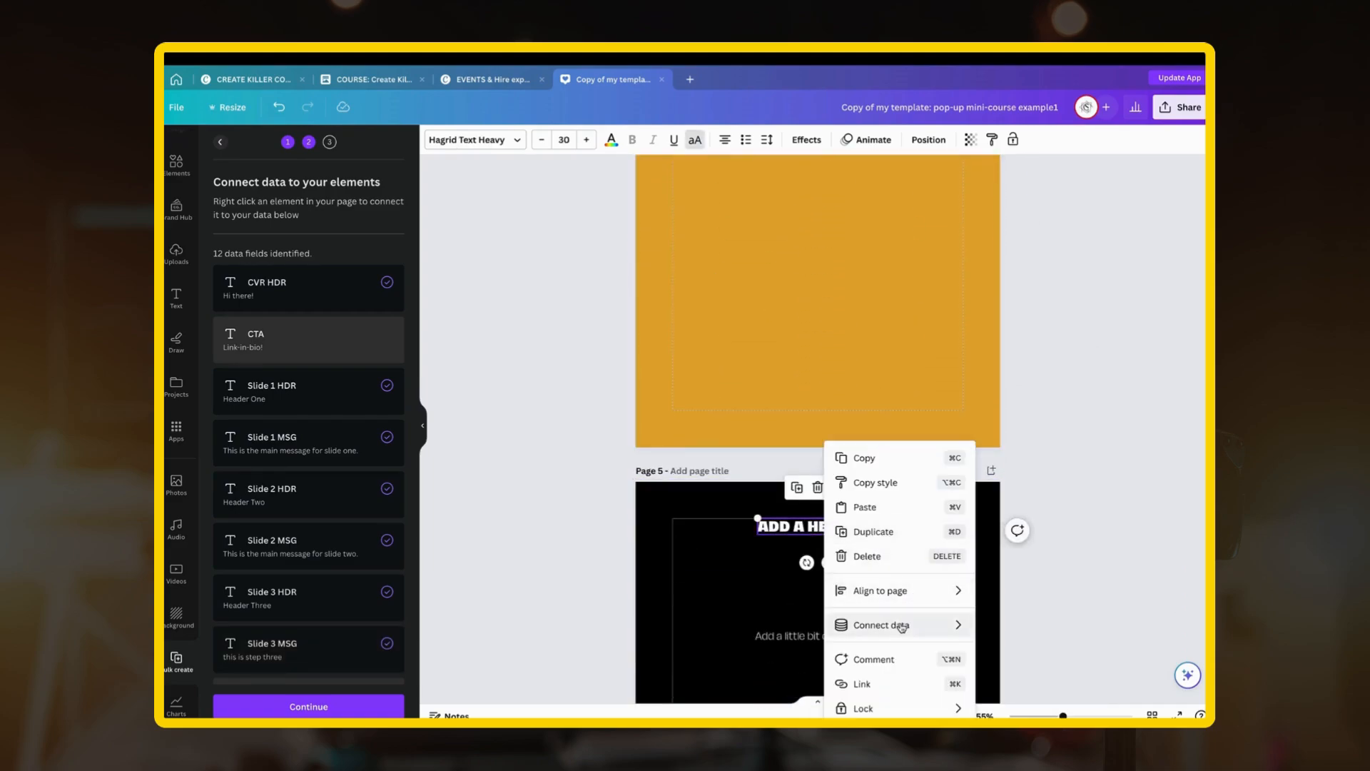
{"action": "mouse_move", "coordinate": [920, 624]}
{"action": "left_click", "coordinate": [1058, 607]}
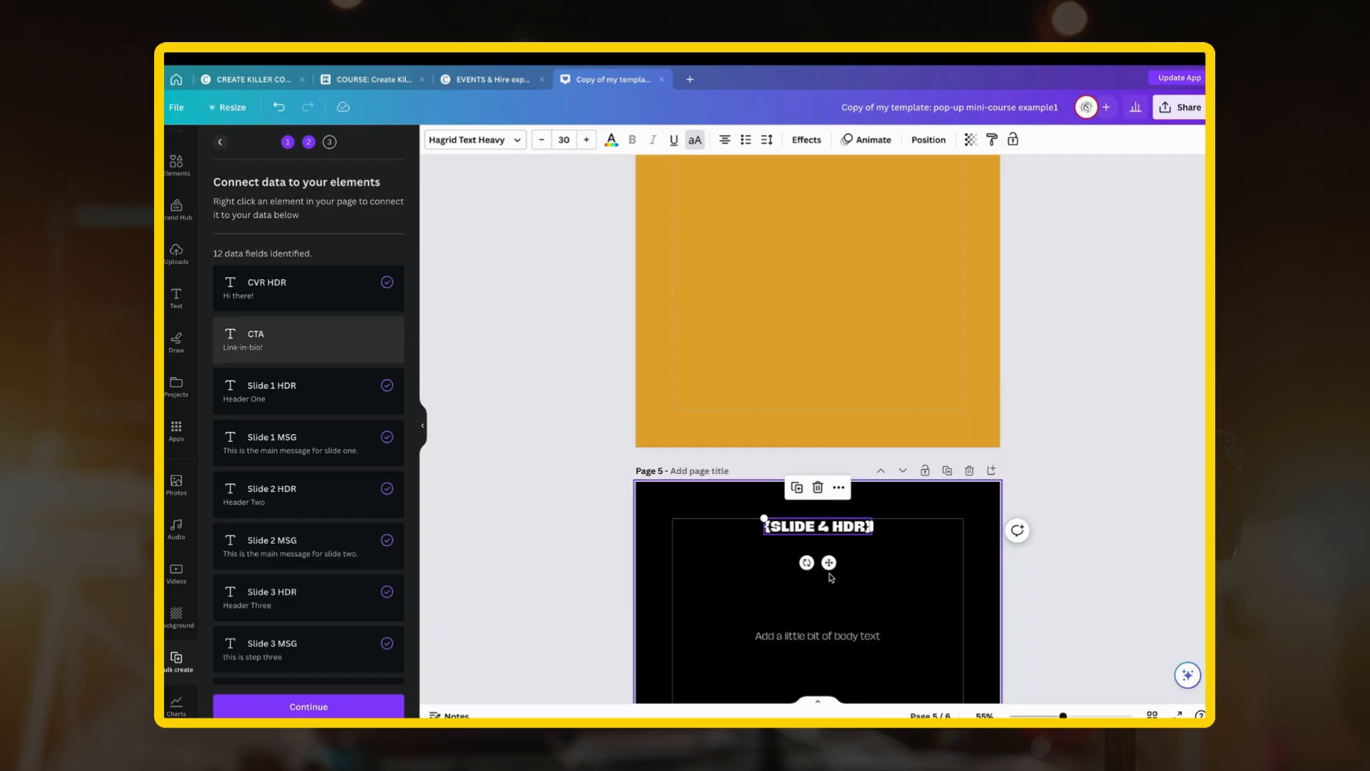
{"action": "scroll", "coordinate": [817, 563], "scroll_direction": "down", "scroll_amount": 2}
{"action": "left_click", "coordinate": [814, 555]}
{"action": "right_click", "coordinate": [814, 555]}
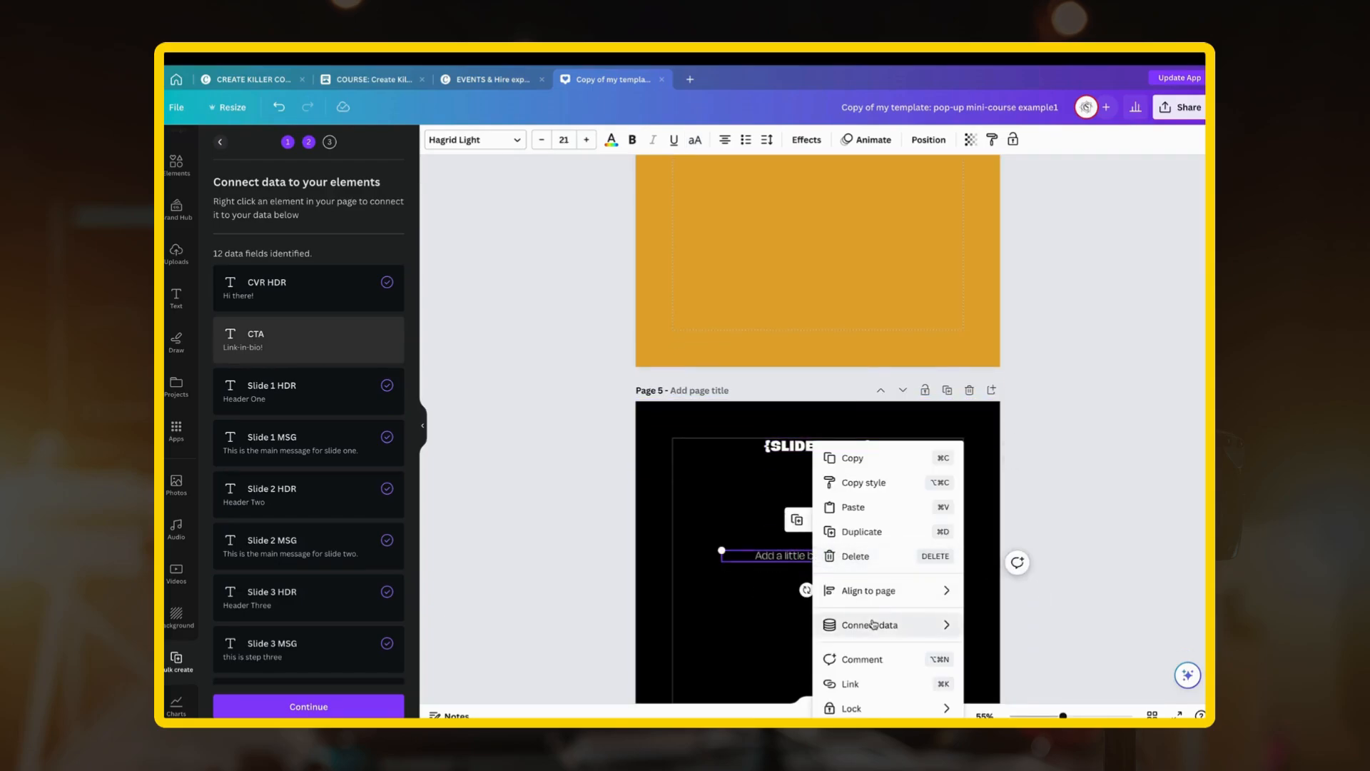
{"action": "mouse_move", "coordinate": [874, 626]}
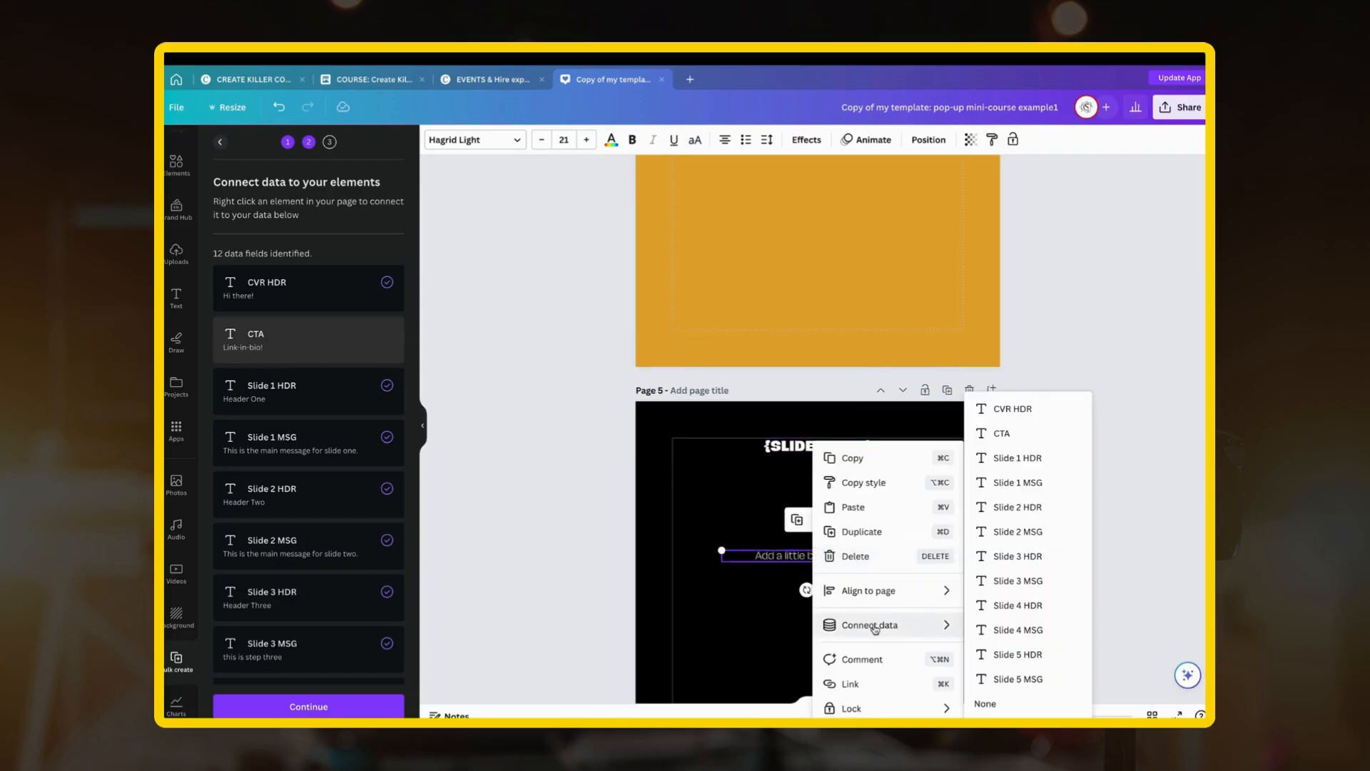
{"action": "left_click", "coordinate": [1037, 630]}
Step: Connect page 6's heading to the Slide 5 HDR field and its body text to Slide 5 MSG
{"action": "scroll", "coordinate": [801, 593], "scroll_direction": "down", "scroll_amount": 3}
{"action": "scroll", "coordinate": [801, 592], "scroll_direction": "down", "scroll_amount": 5}
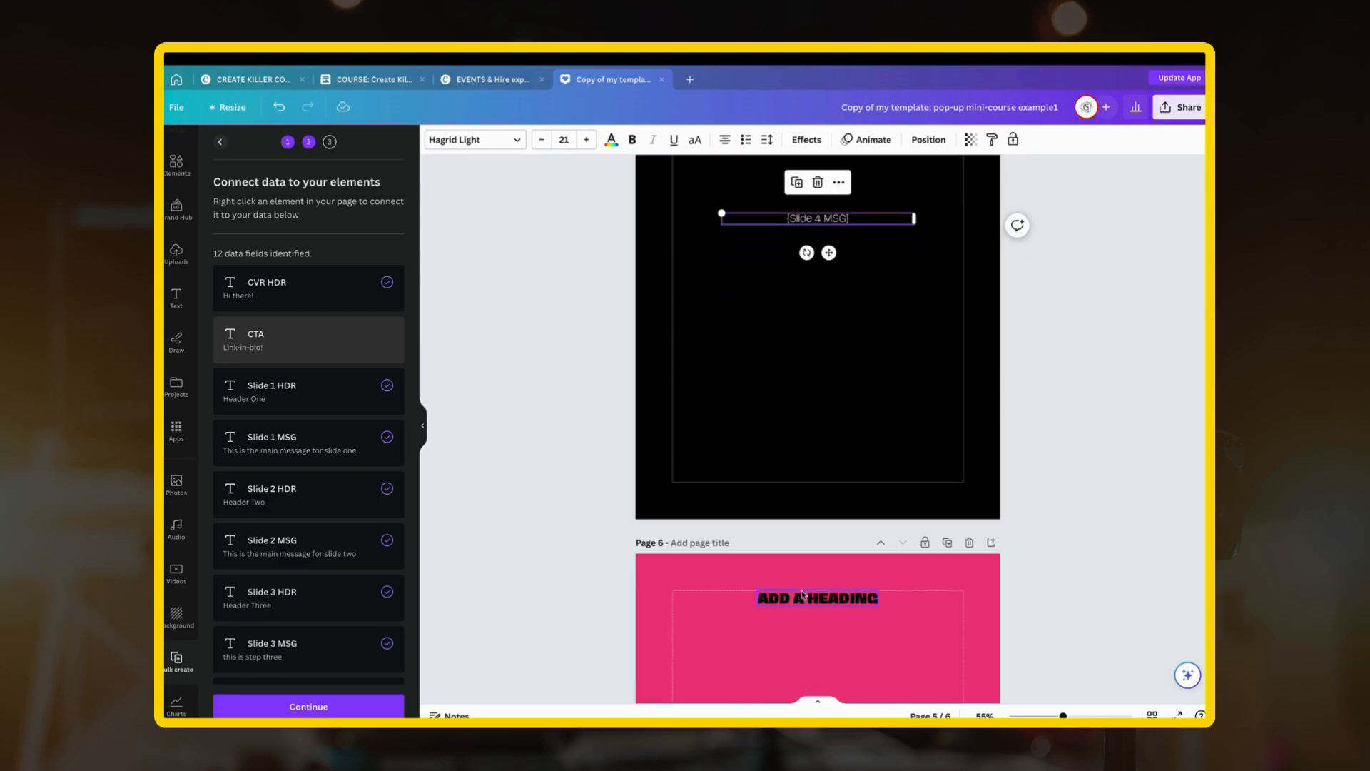
{"action": "right_click", "coordinate": [800, 598]}
{"action": "mouse_move", "coordinate": [839, 640]}
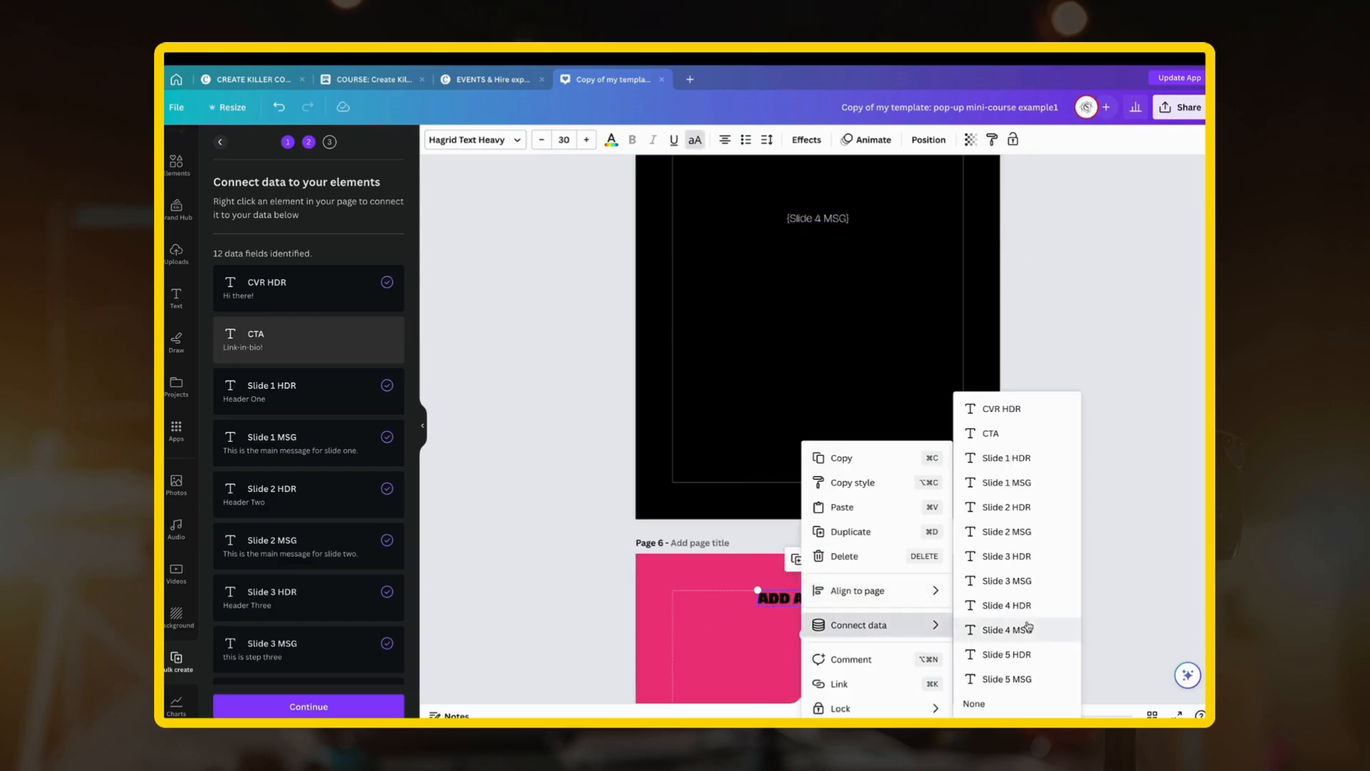
{"action": "left_click", "coordinate": [1022, 653]}
{"action": "scroll", "coordinate": [1021, 653], "scroll_direction": "down", "scroll_amount": 5}
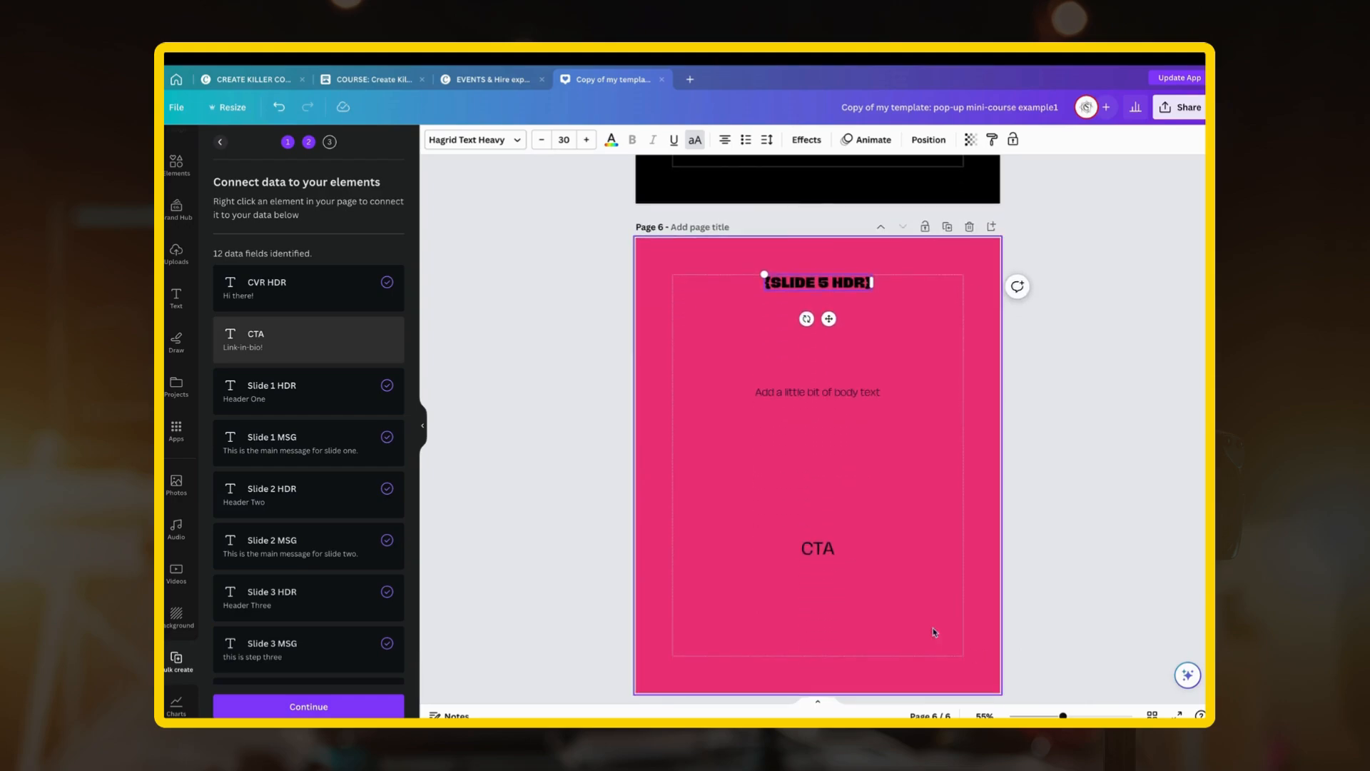
{"action": "left_click", "coordinate": [838, 390]}
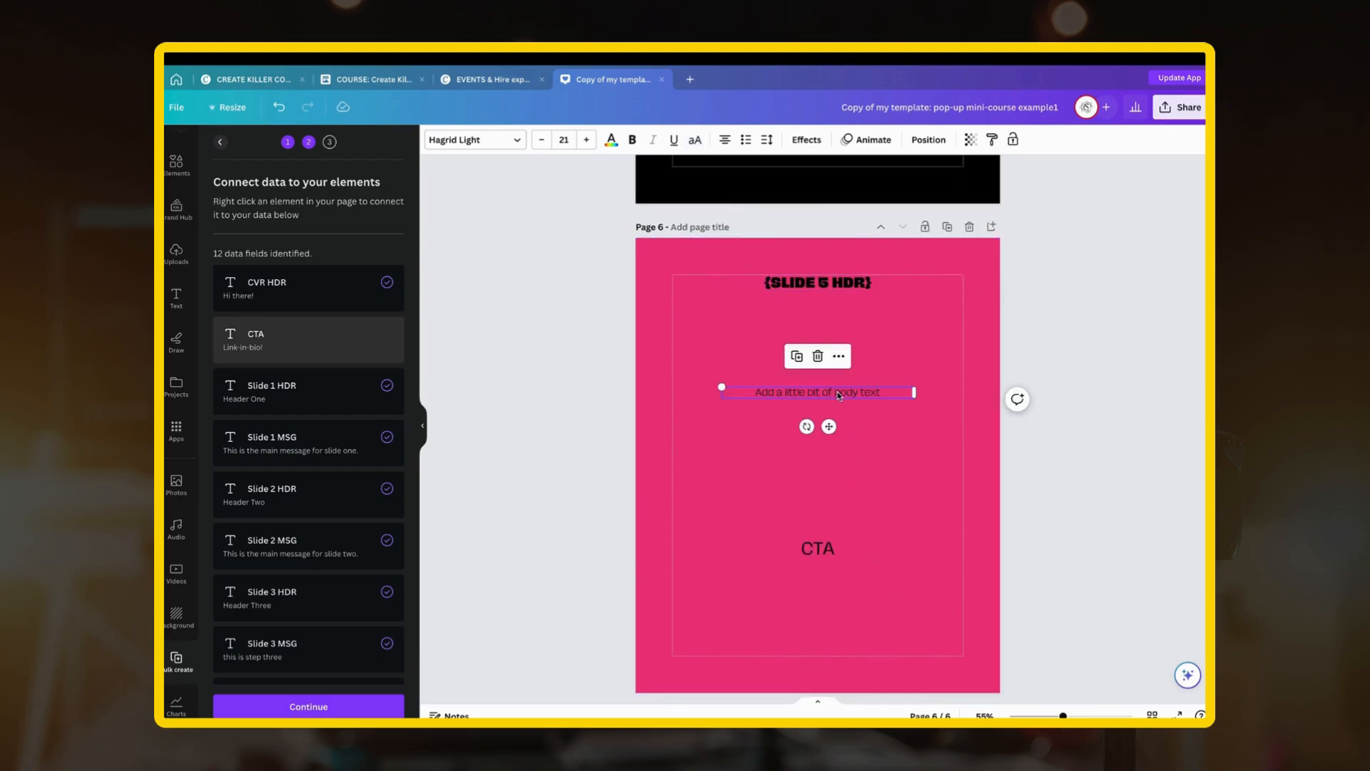
{"action": "right_click", "coordinate": [838, 391]}
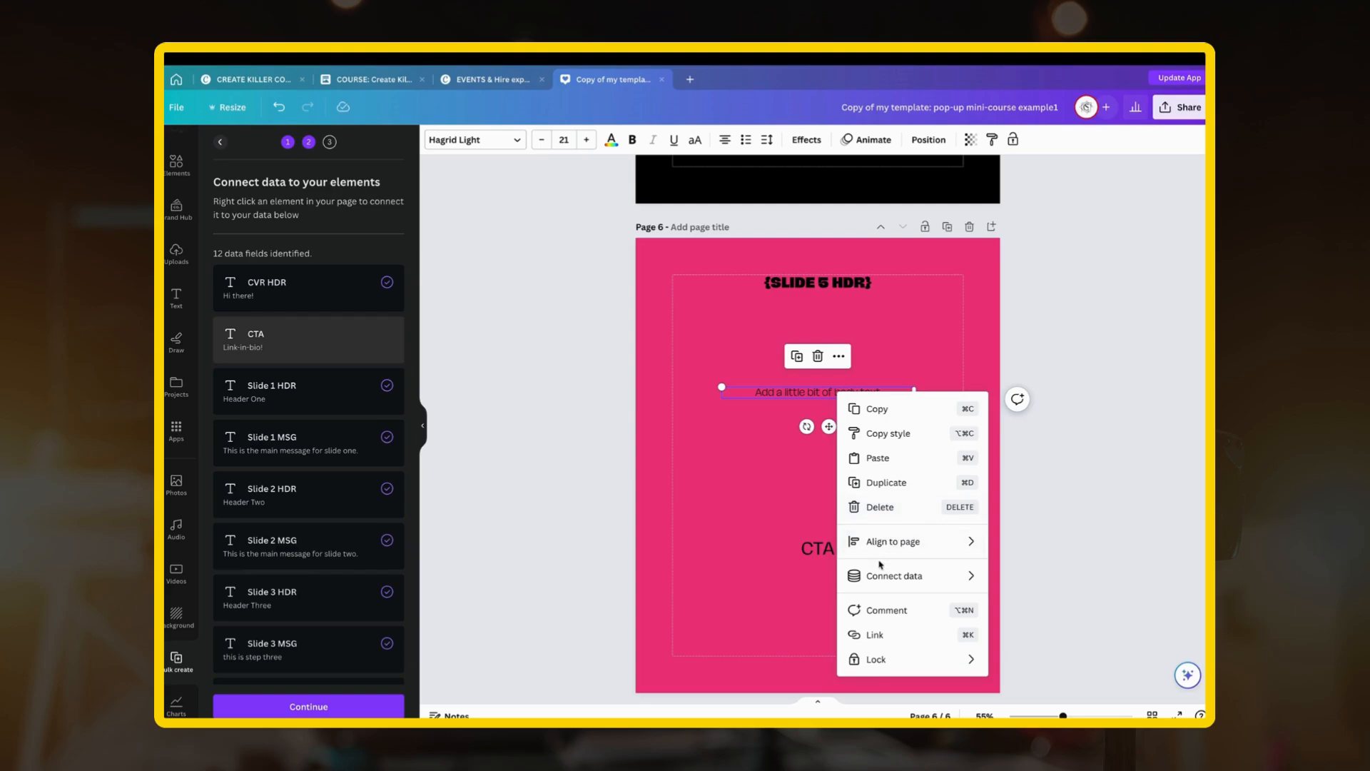
{"action": "mouse_move", "coordinate": [892, 575]}
{"action": "left_click", "coordinate": [1045, 679]}
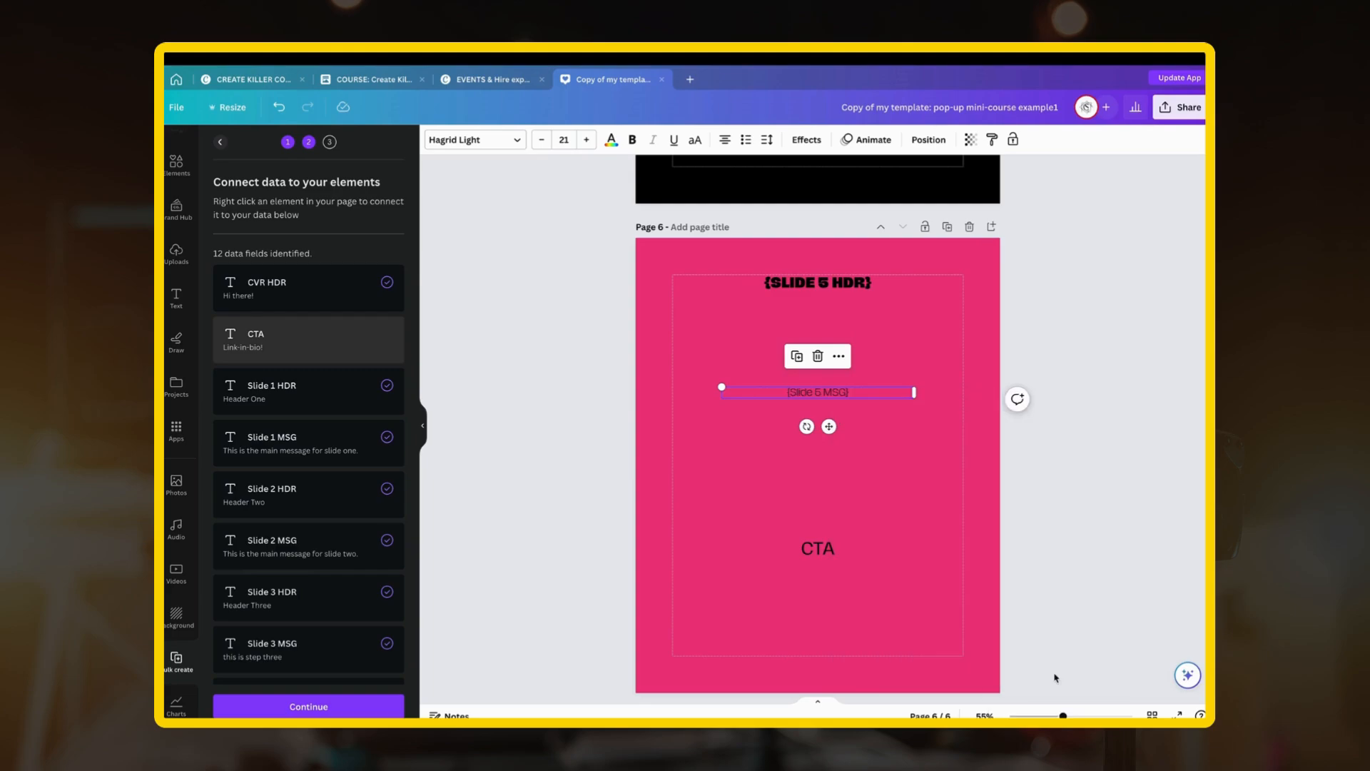
Step: Connect page 6's CTA text to the CTA data field
{"action": "right_click", "coordinate": [821, 559]}
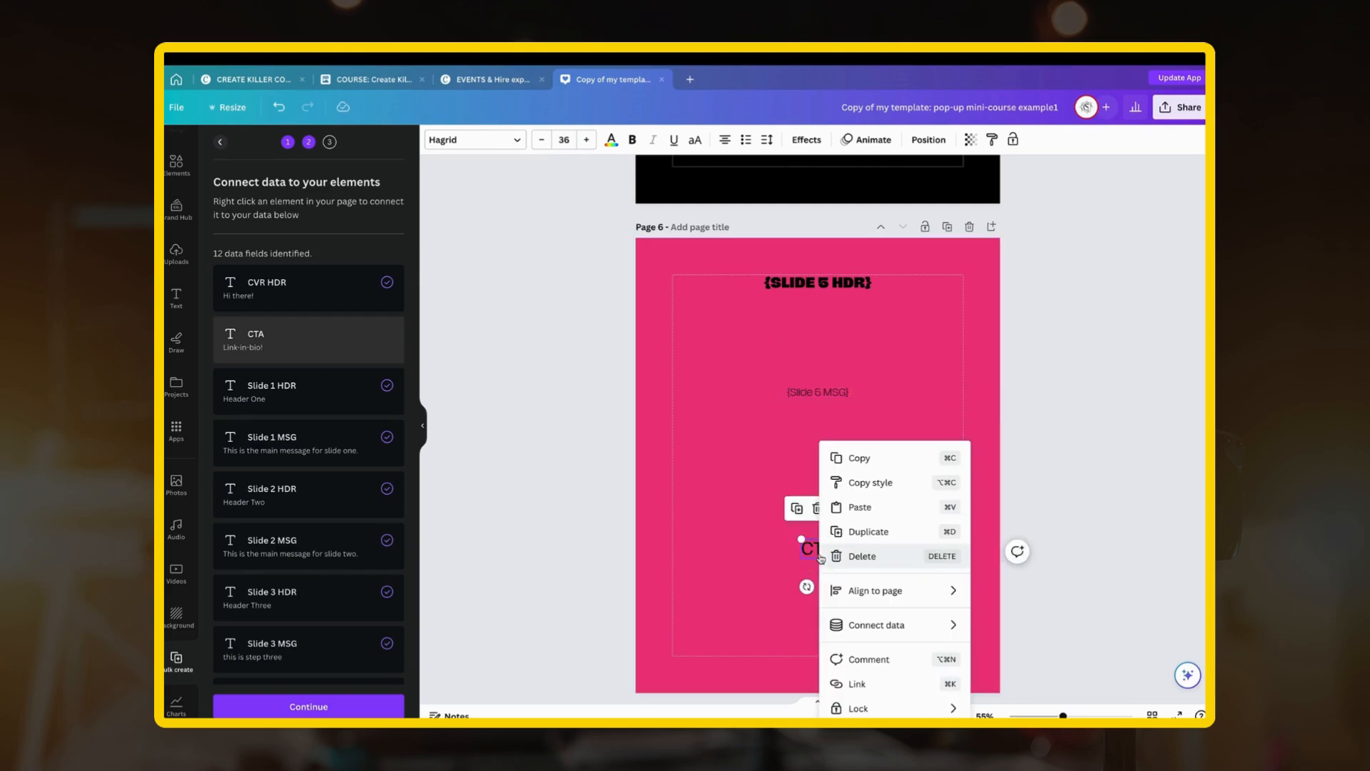
{"action": "mouse_move", "coordinate": [864, 625]}
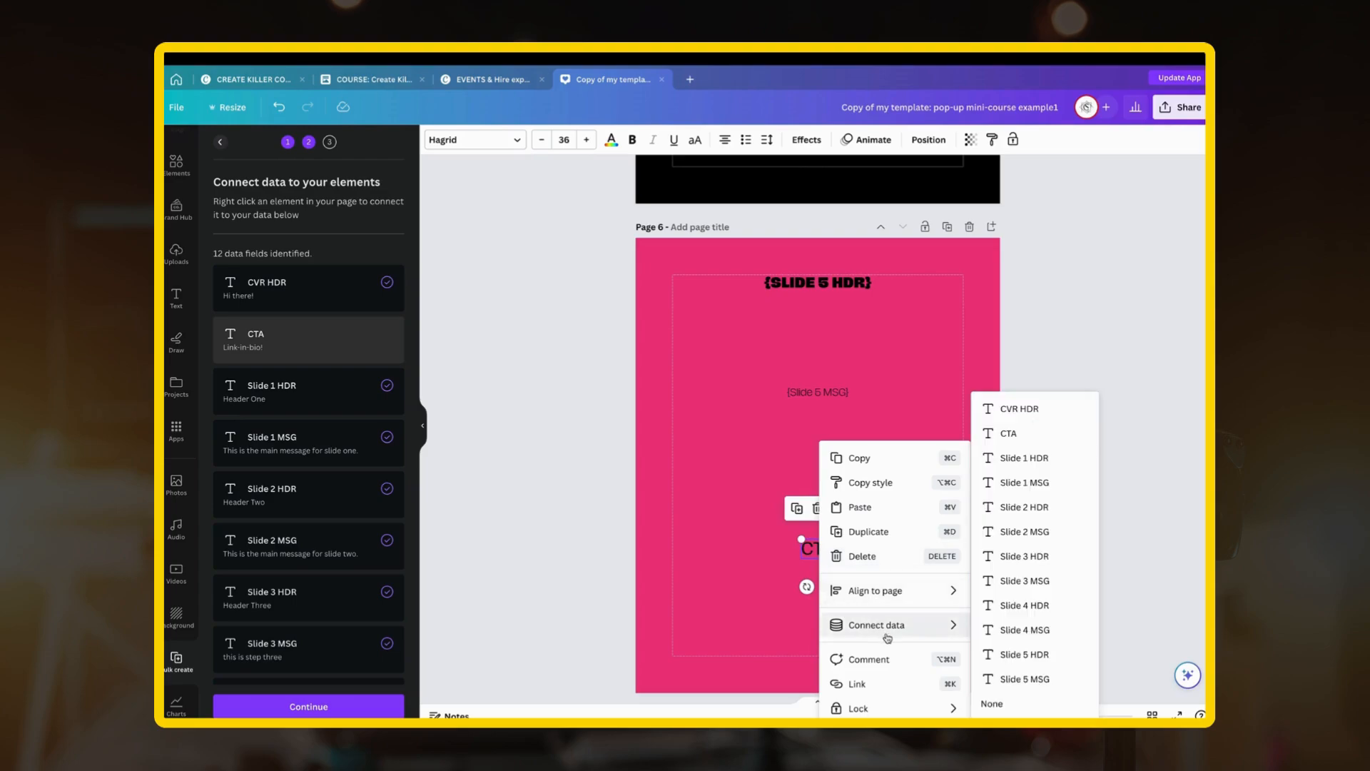
{"action": "left_click", "coordinate": [1041, 433]}
{"action": "left_click", "coordinate": [857, 602]}
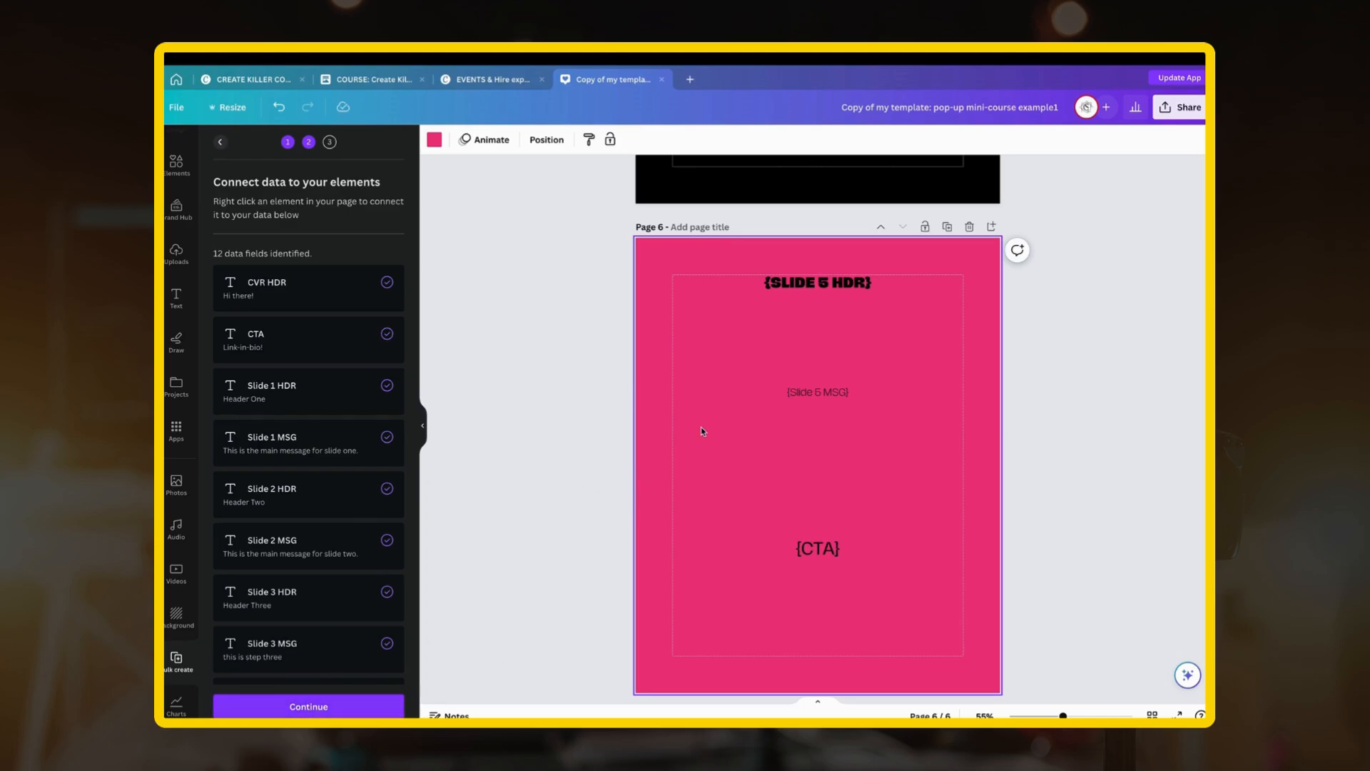
Step: Check the connected placeholders up to page 1, continue to applying the data, and generate the design from the selected data row
{"action": "scroll", "coordinate": [702, 431], "scroll_direction": "up", "scroll_amount": 20}
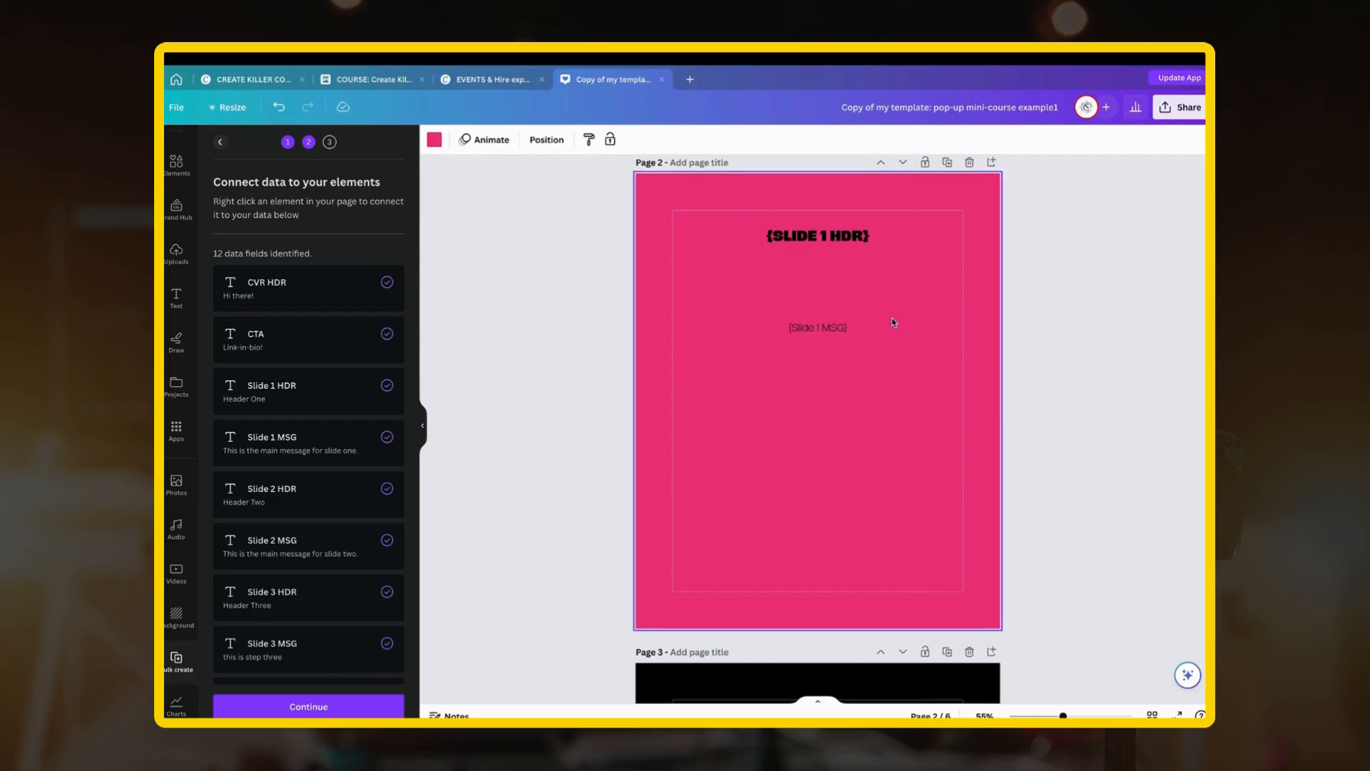
{"action": "scroll", "coordinate": [760, 309], "scroll_direction": "up", "scroll_amount": 6}
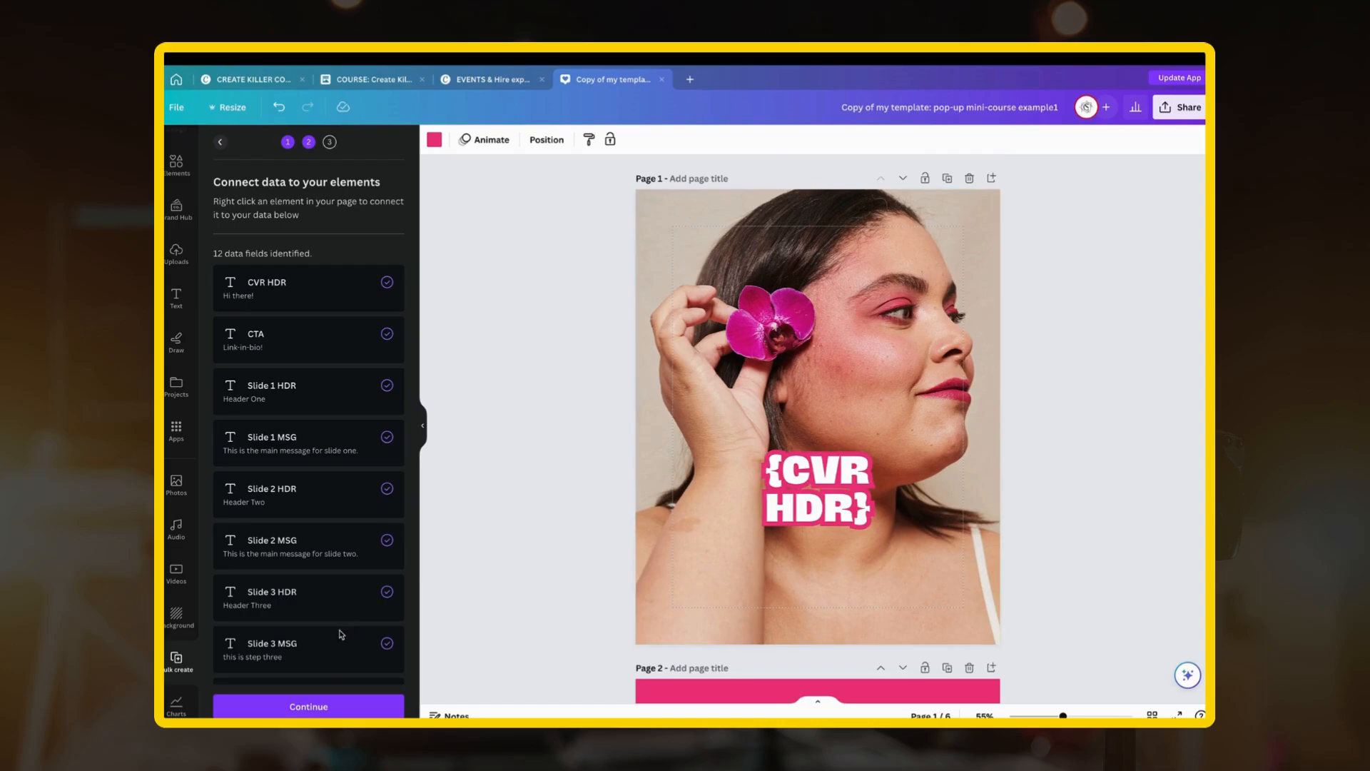
{"action": "left_click", "coordinate": [325, 707]}
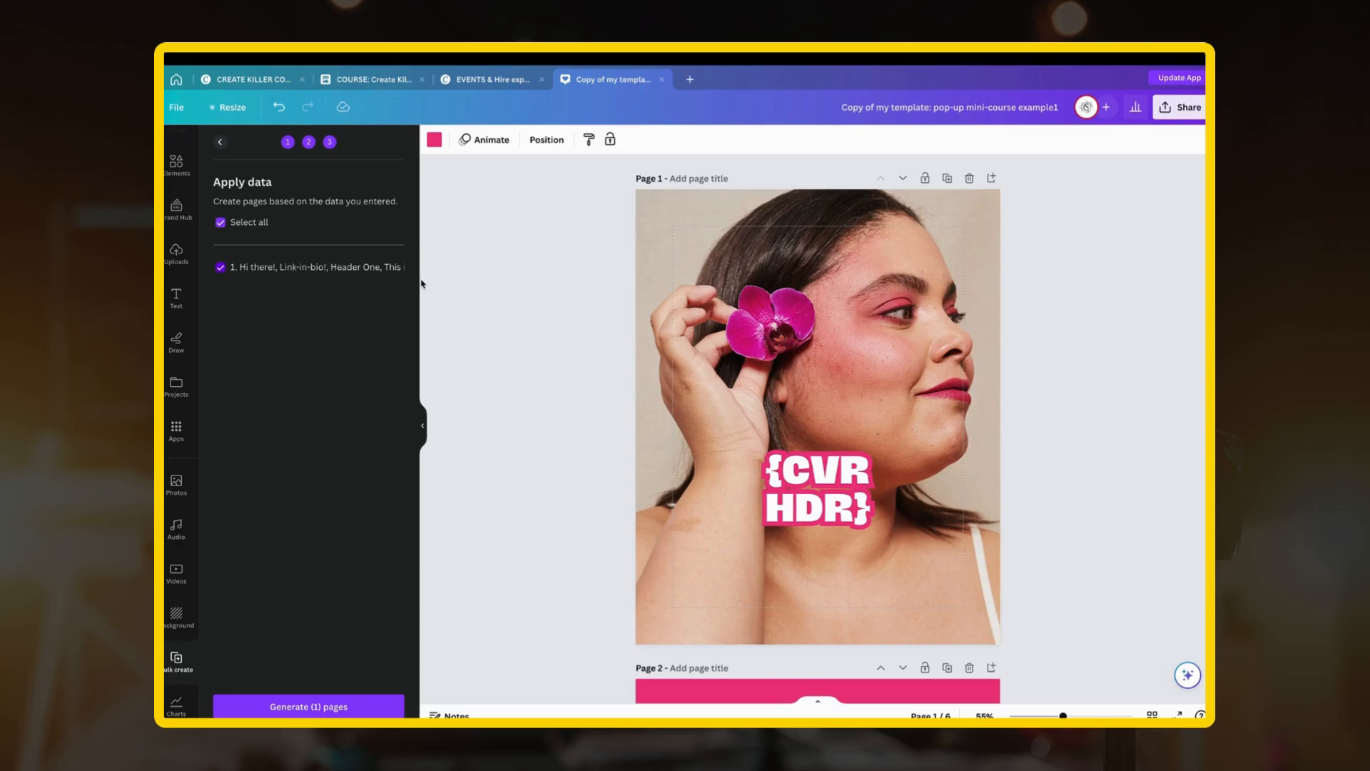
{"action": "left_click", "coordinate": [325, 708]}
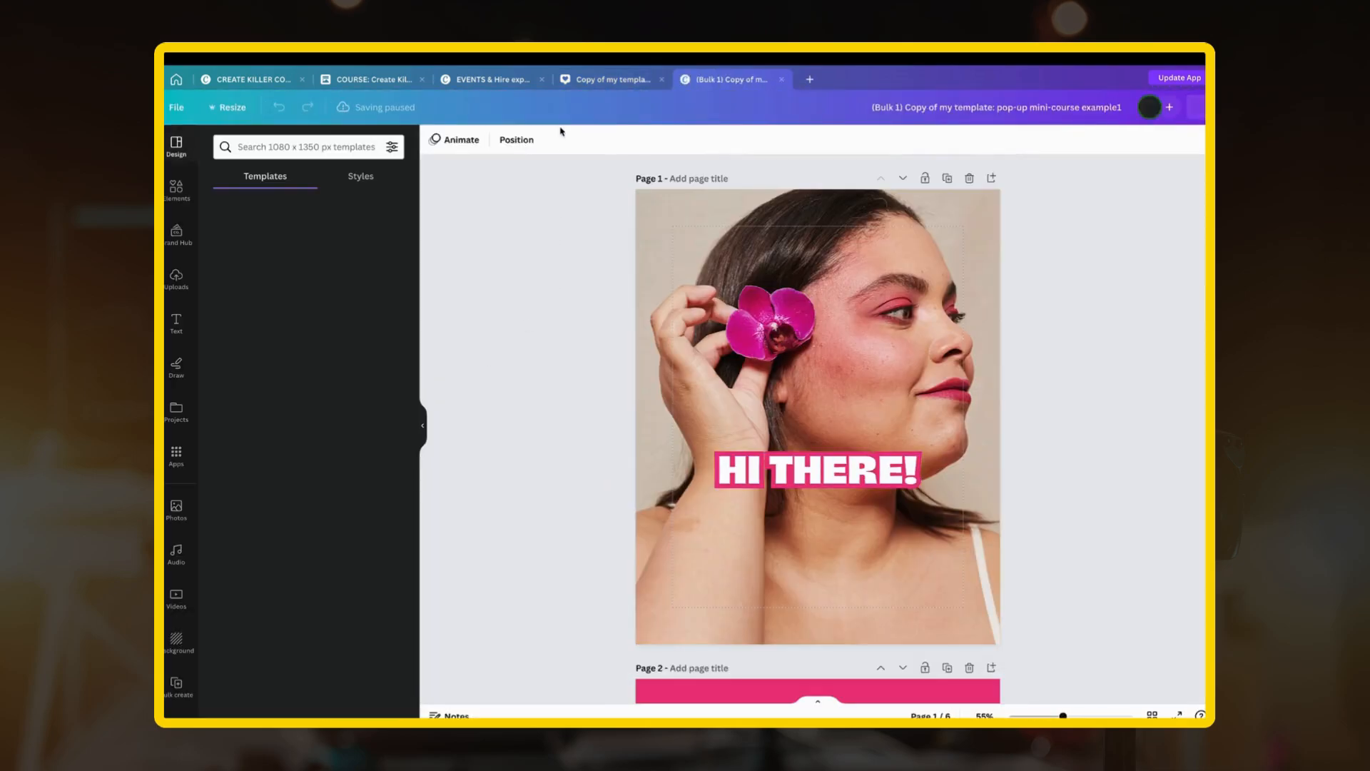
Step: Compare the cover heading in the generated bulk design with the template's placeholder cover, collapsing the generated design's side panel
{"action": "left_click", "coordinate": [610, 79]}
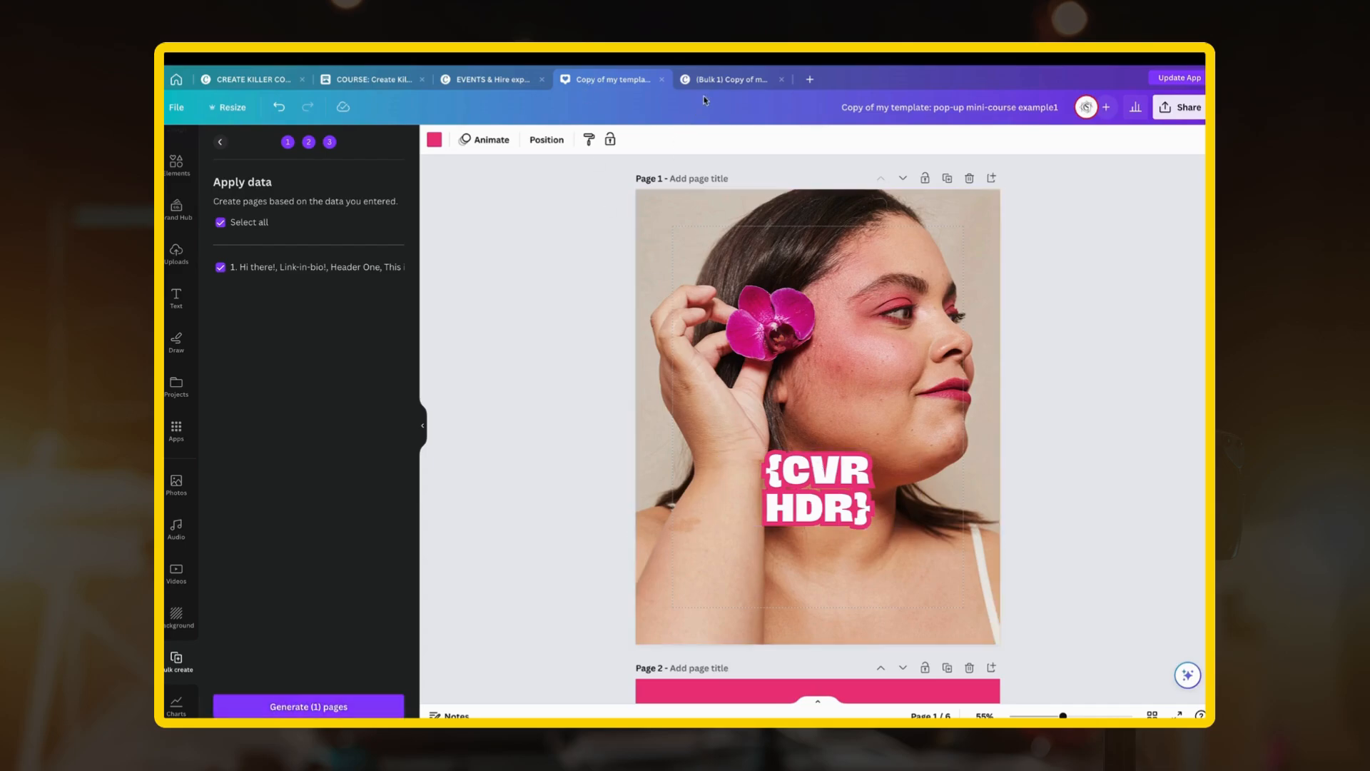
{"action": "left_click", "coordinate": [718, 82]}
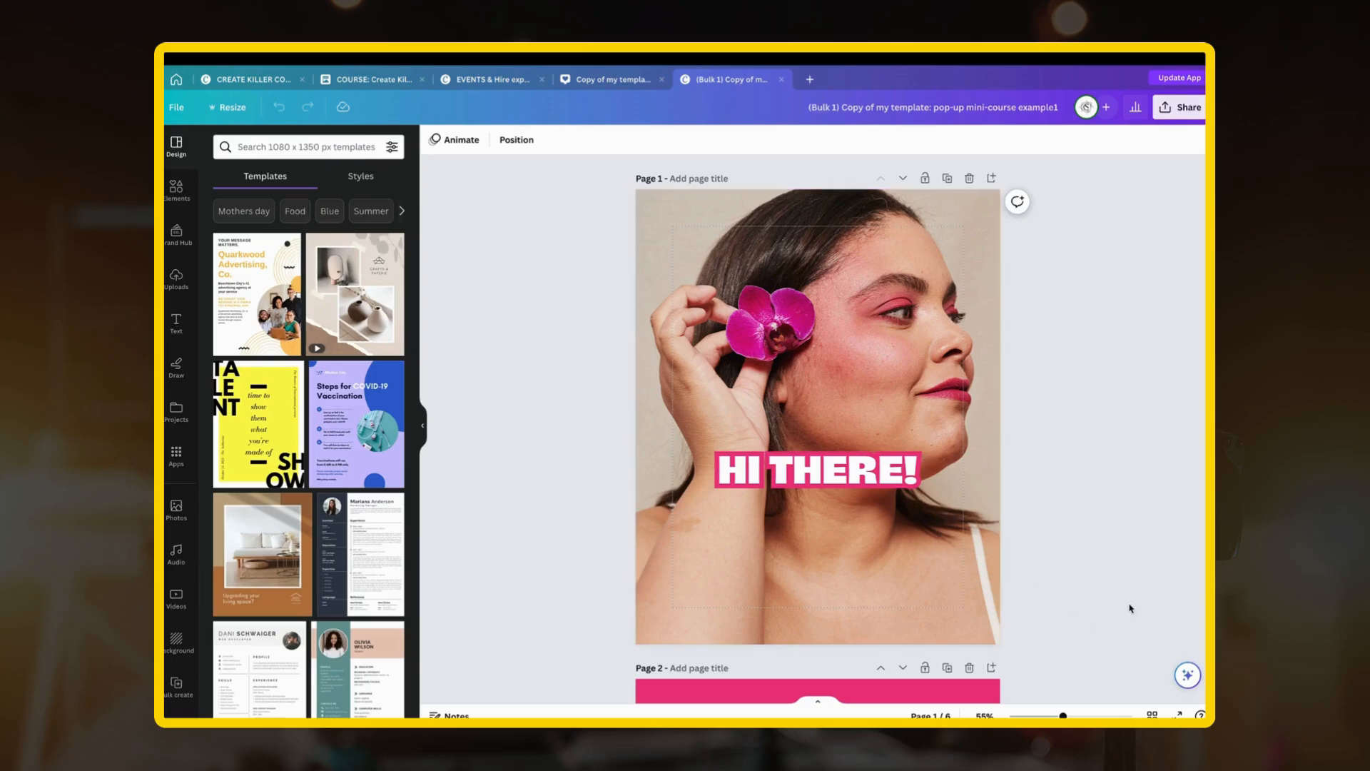
{"action": "left_click", "coordinate": [426, 417]}
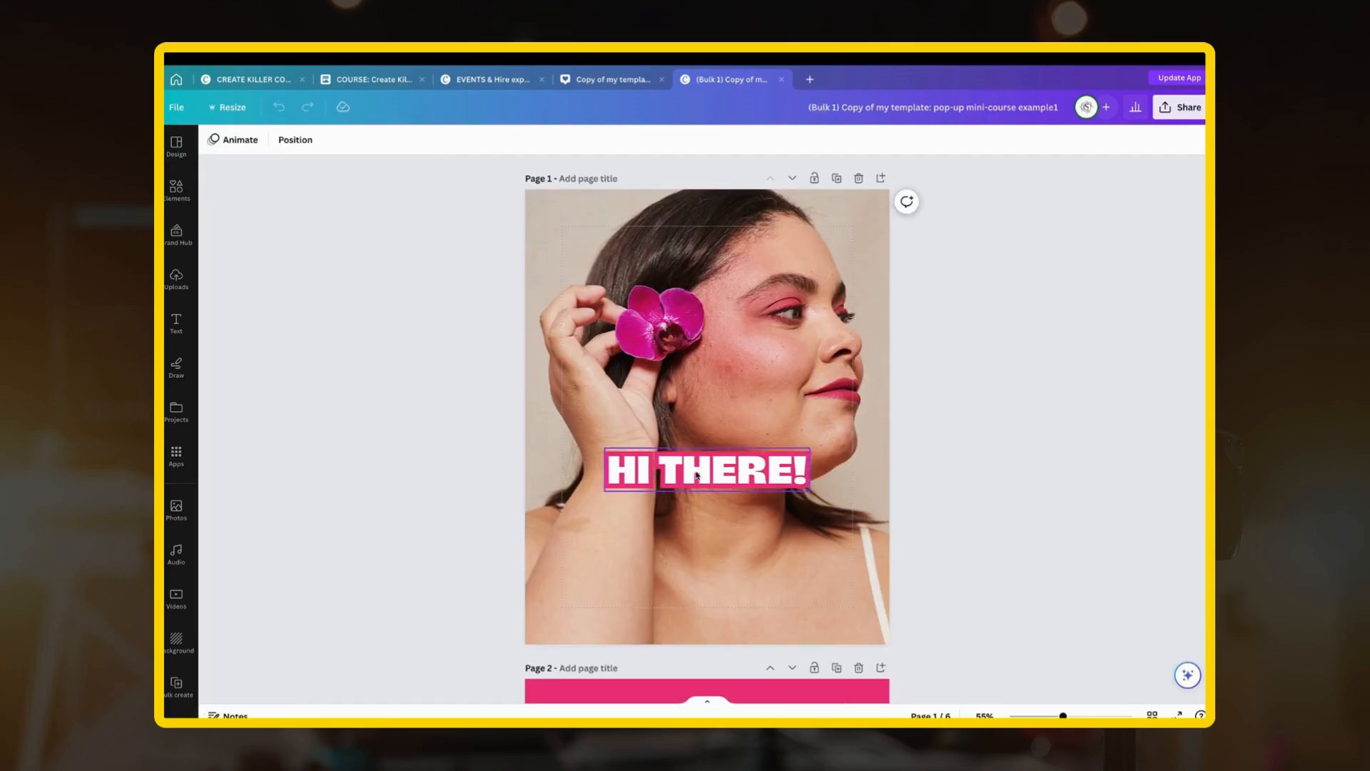
{"action": "left_click", "coordinate": [612, 79]}
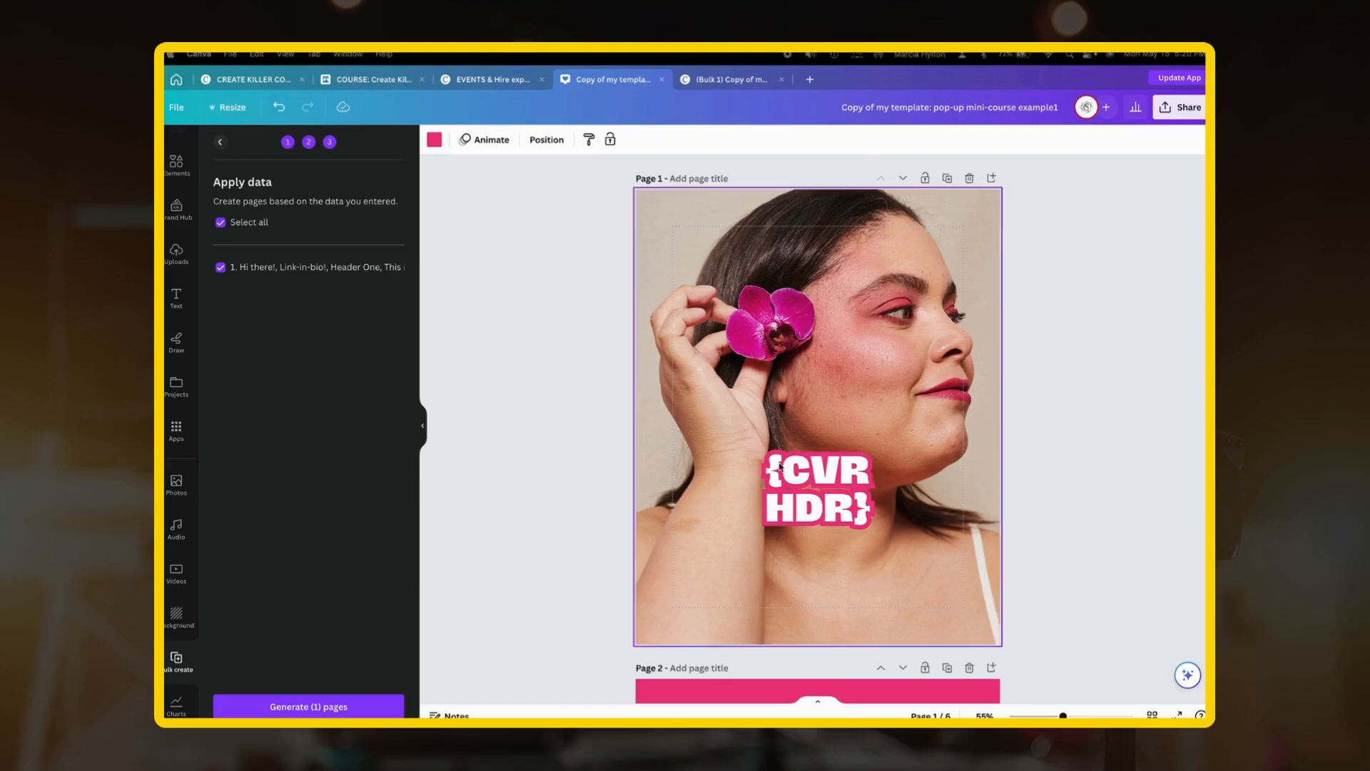
{"action": "left_click", "coordinate": [731, 80]}
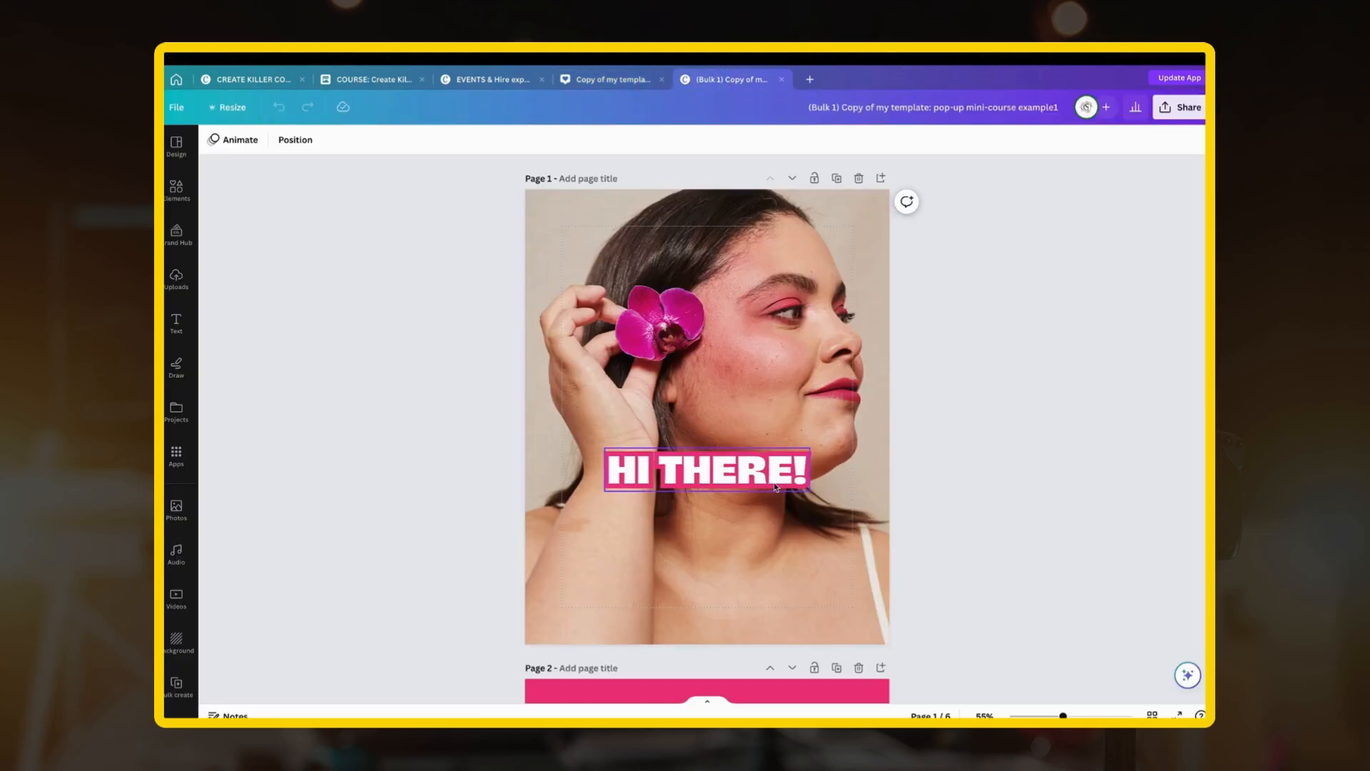
Step: Review the filled-in headings and messages on pages 2 to 5 of the generated design
{"action": "scroll", "coordinate": [776, 487], "scroll_direction": "down", "scroll_amount": 3}
{"action": "scroll", "coordinate": [774, 487], "scroll_direction": "down", "scroll_amount": 7}
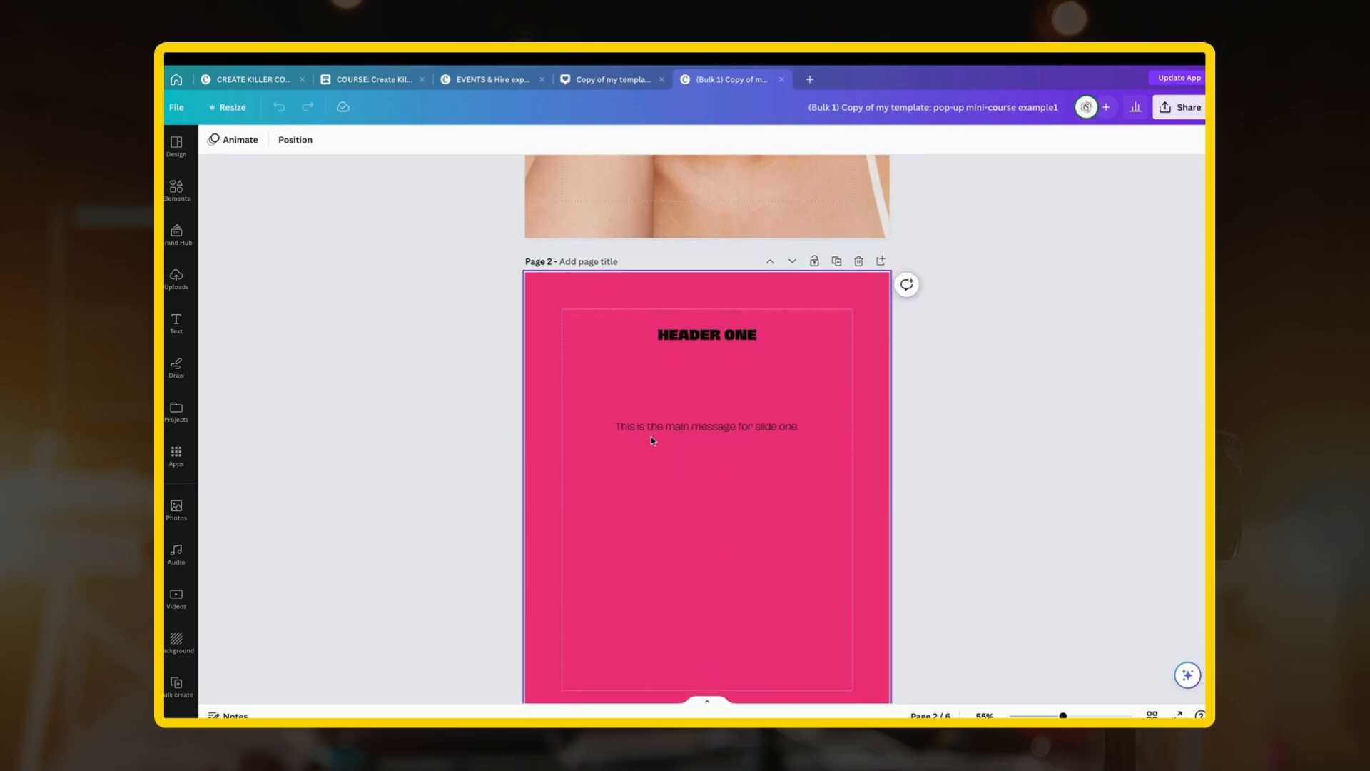
{"action": "scroll", "coordinate": [786, 425], "scroll_direction": "down", "scroll_amount": 9}
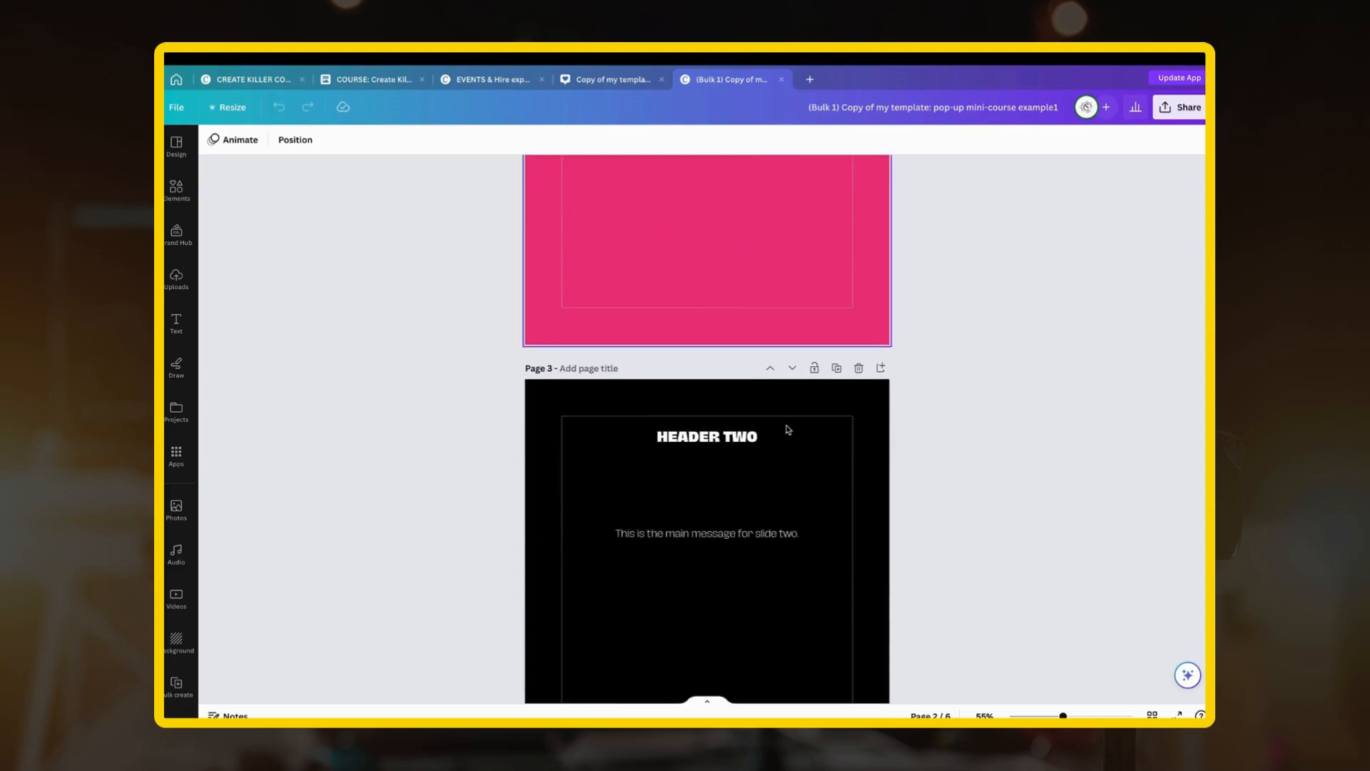
{"action": "scroll", "coordinate": [786, 427], "scroll_direction": "down", "scroll_amount": 5}
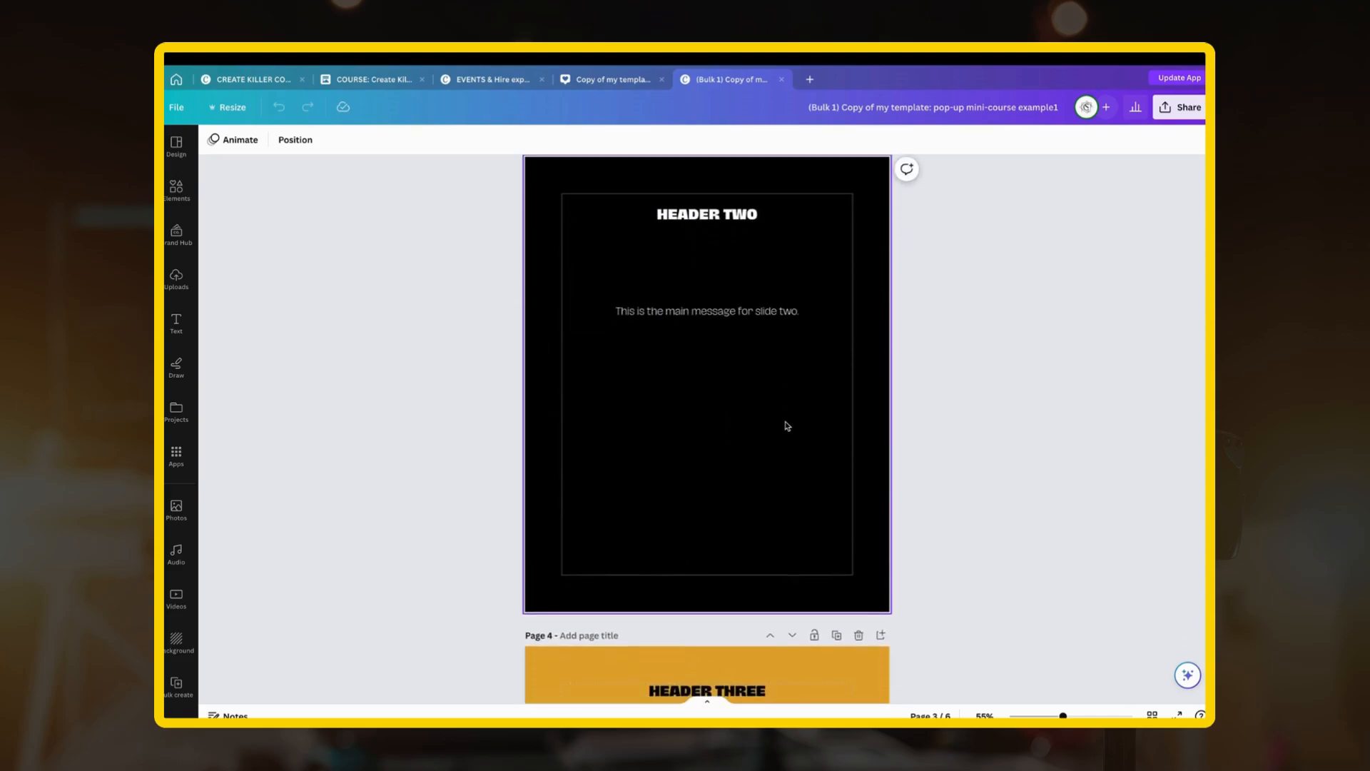
{"action": "scroll", "coordinate": [787, 425], "scroll_direction": "down", "scroll_amount": 20}
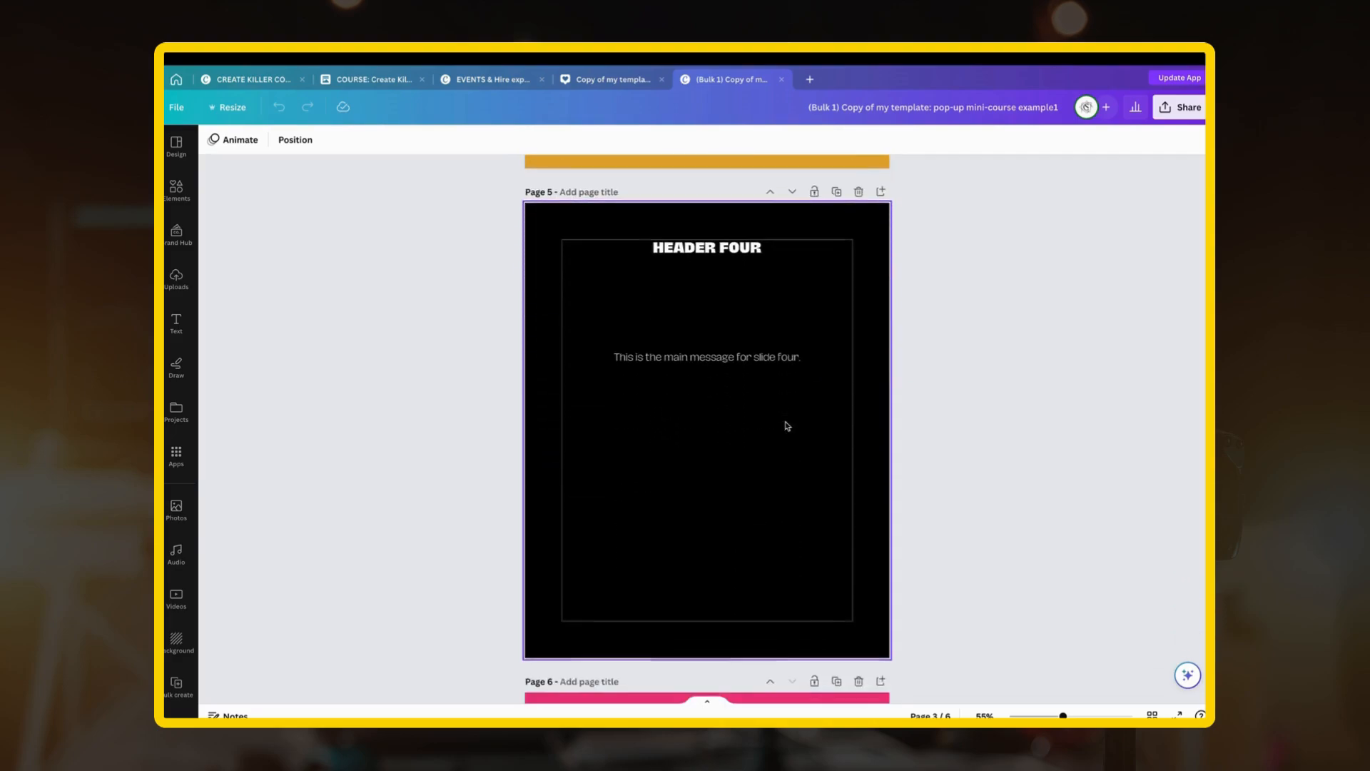
Step: Increase the font size of page 5's message text by one step, and return it to 21
{"action": "left_click", "coordinate": [744, 337]}
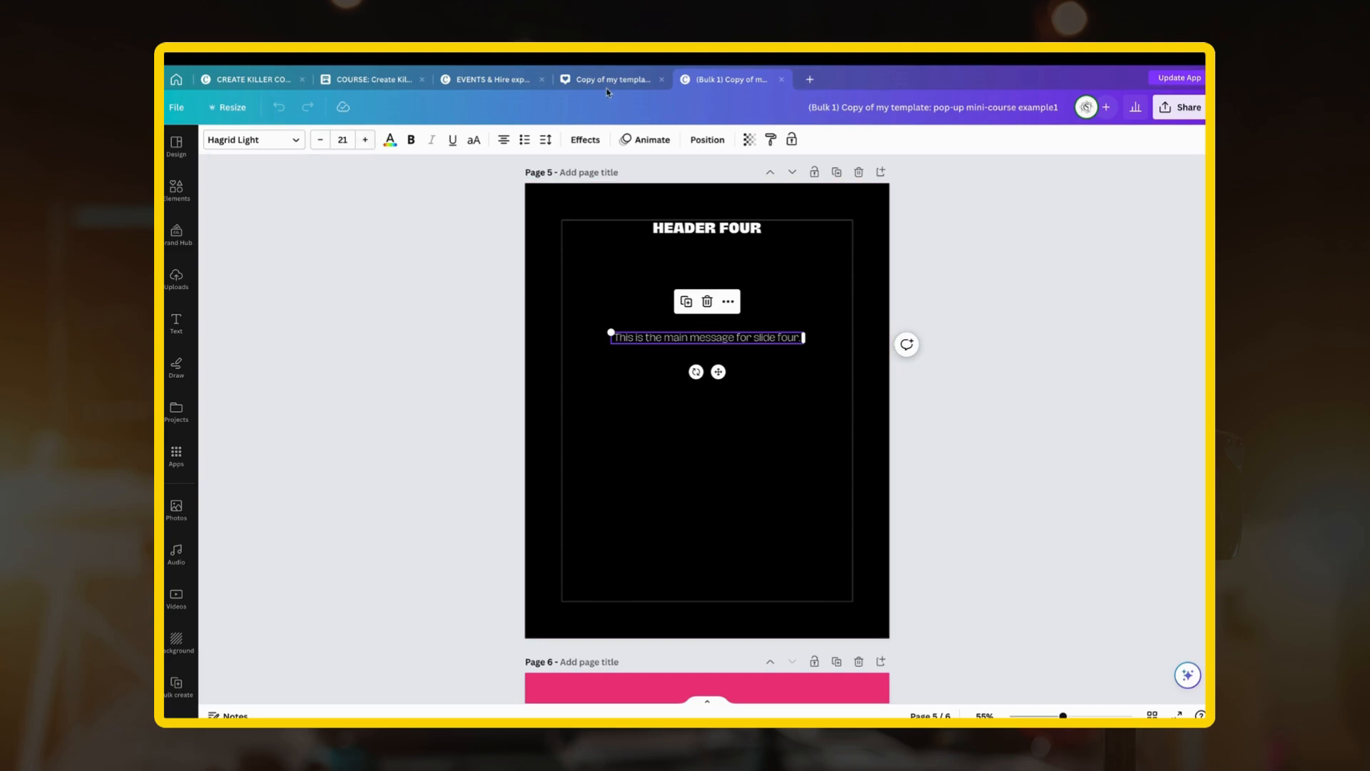
{"action": "left_click", "coordinate": [365, 139]}
{"action": "left_click", "coordinate": [320, 140]}
Step: Revisit the template's placeholder cover and page 2 with the side panel collapsed, and return to the generated design's cover
{"action": "left_click", "coordinate": [606, 79]}
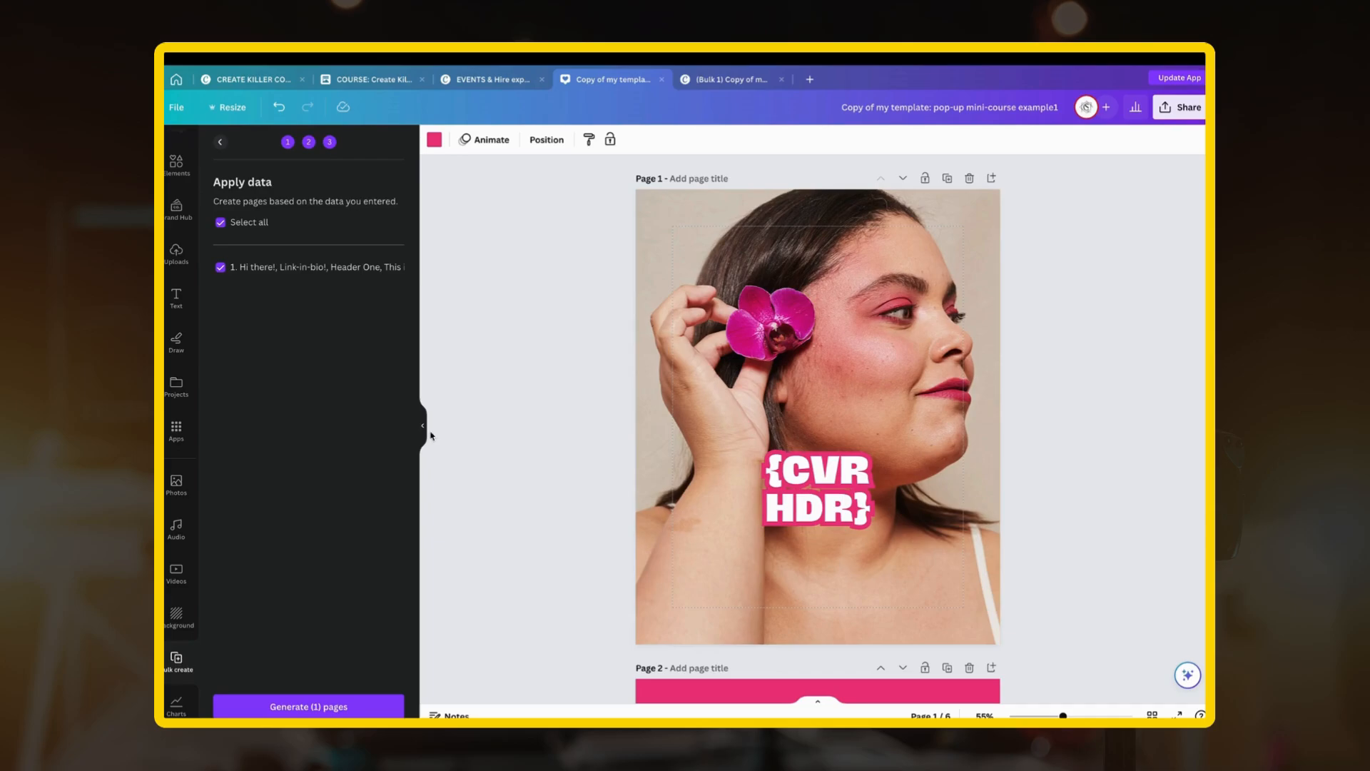
{"action": "left_click", "coordinate": [423, 429]}
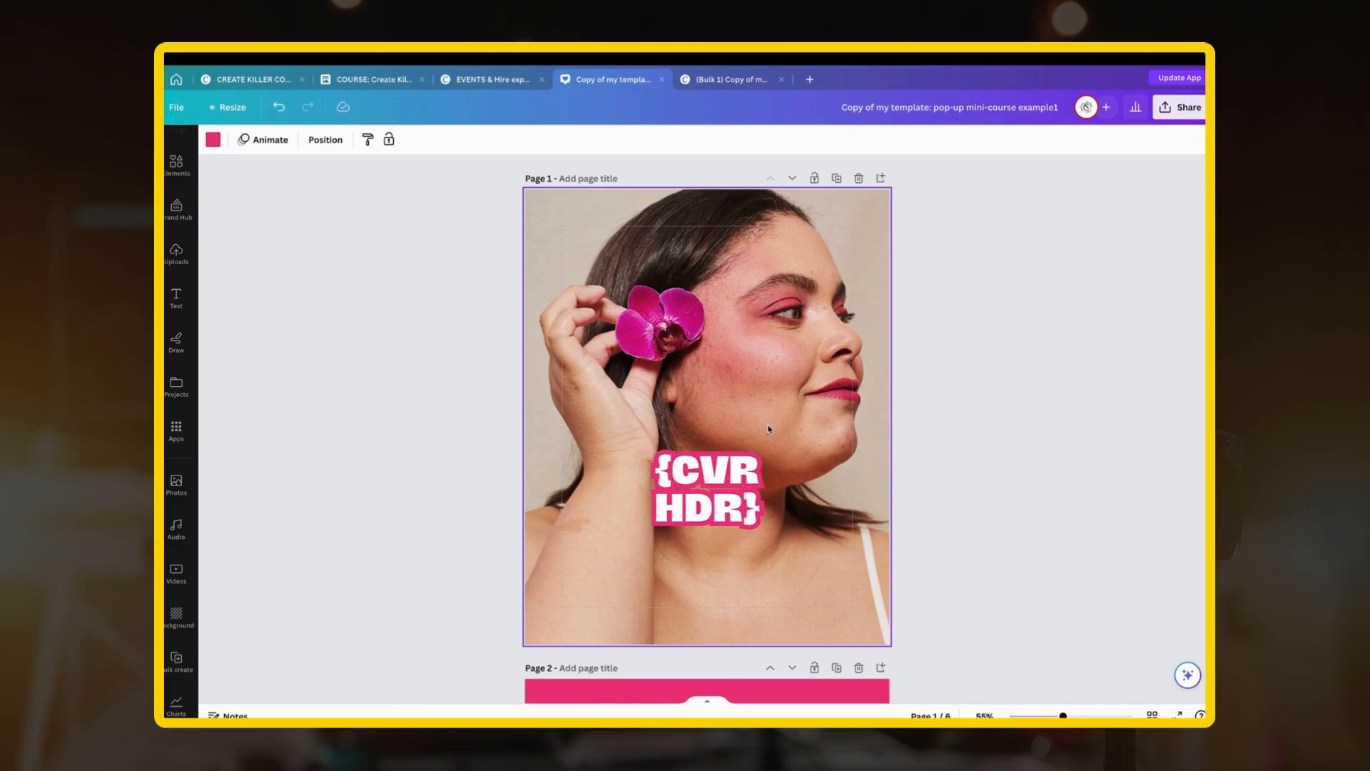
{"action": "scroll", "coordinate": [681, 480], "scroll_direction": "down", "scroll_amount": 5}
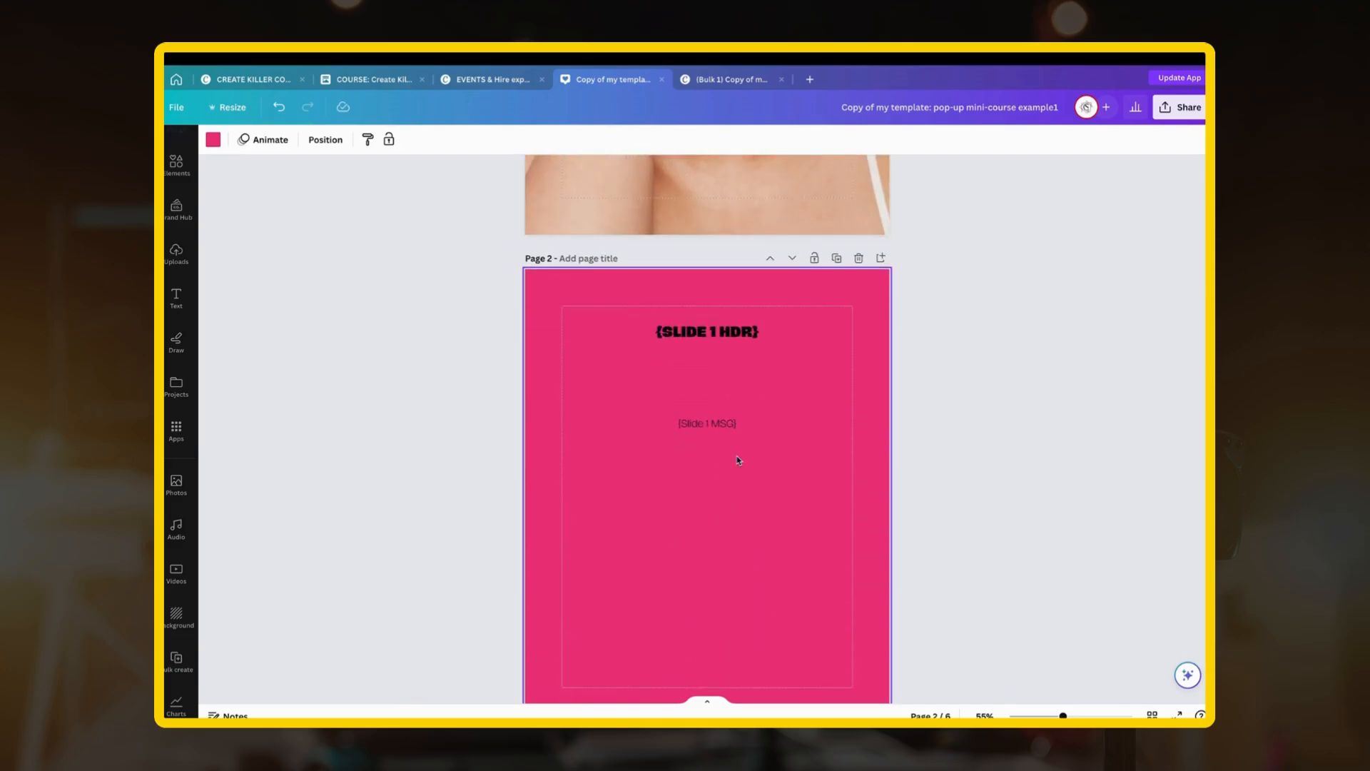
{"action": "scroll", "coordinate": [662, 537], "scroll_direction": "up", "scroll_amount": 4}
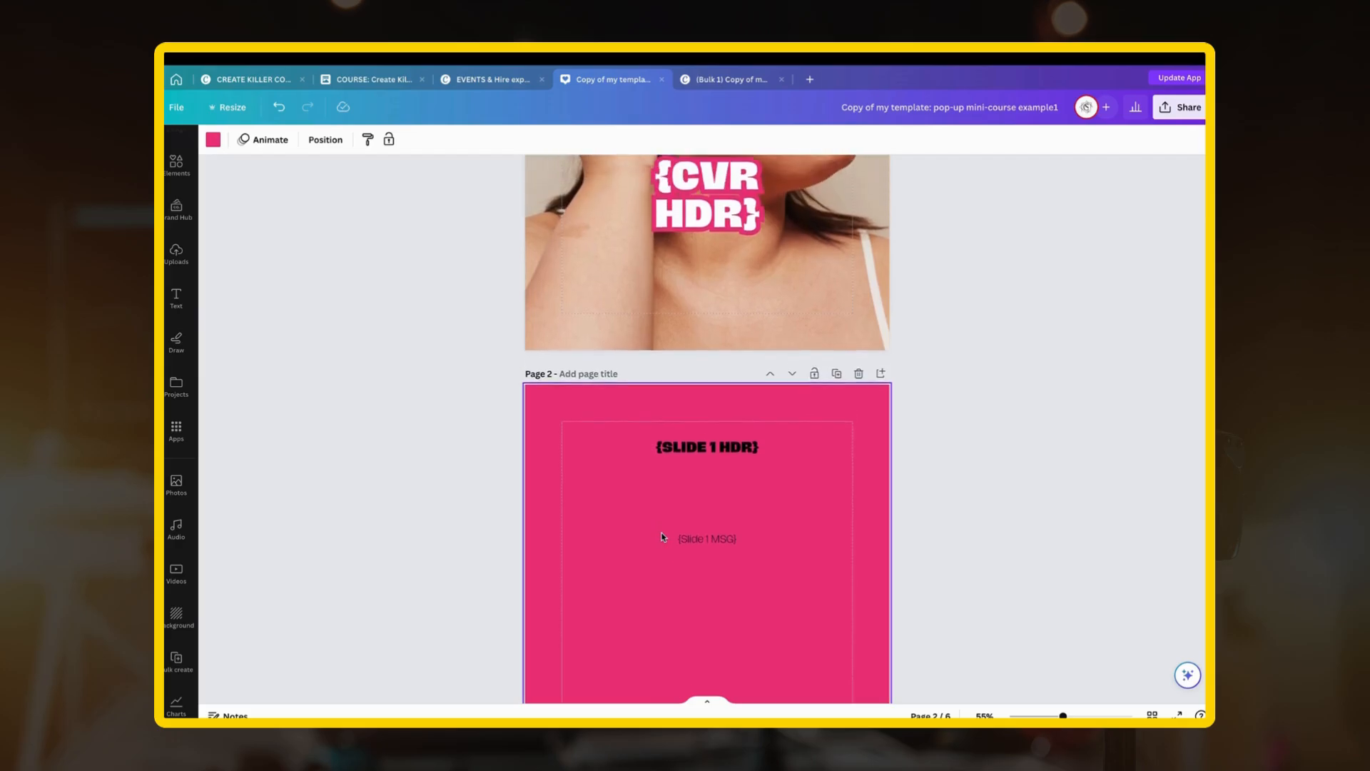
{"action": "scroll", "coordinate": [661, 537], "scroll_direction": "up", "scroll_amount": 5}
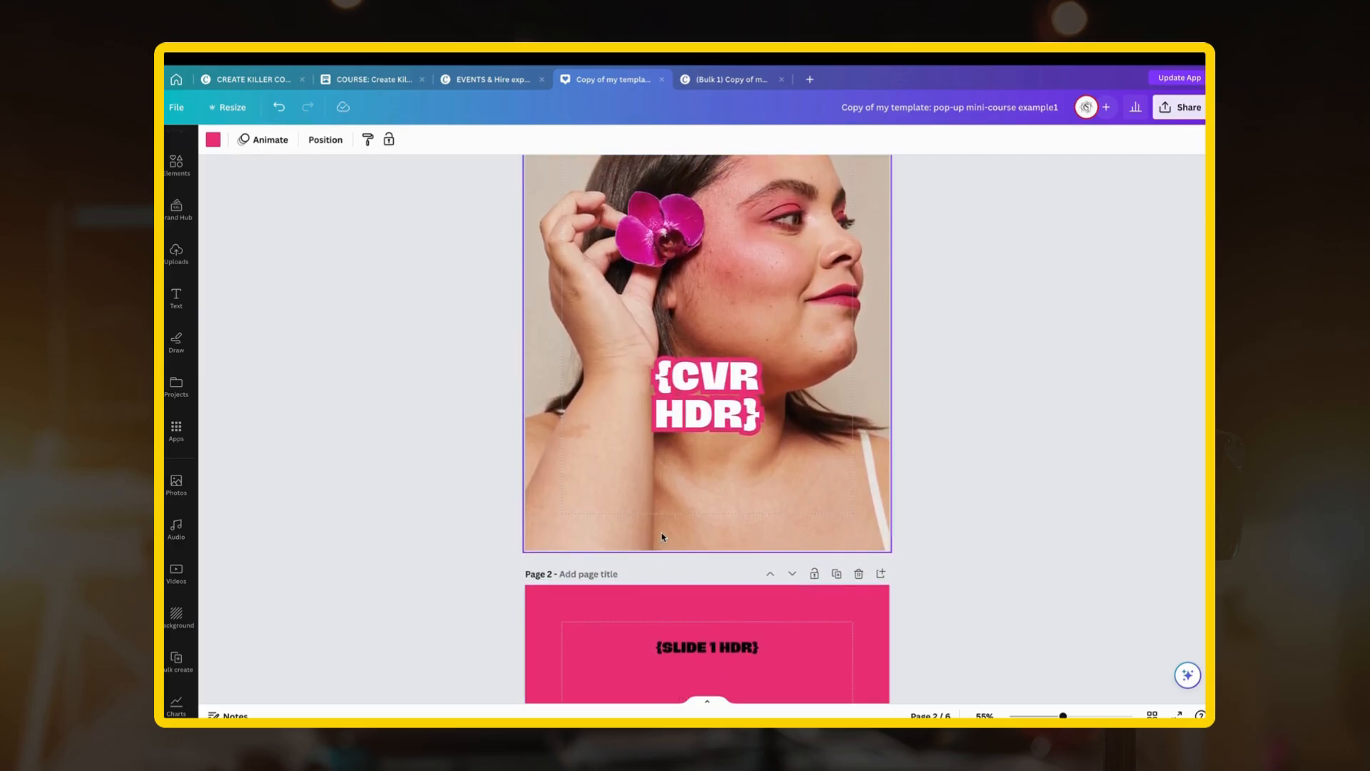
{"action": "left_click", "coordinate": [721, 79]}
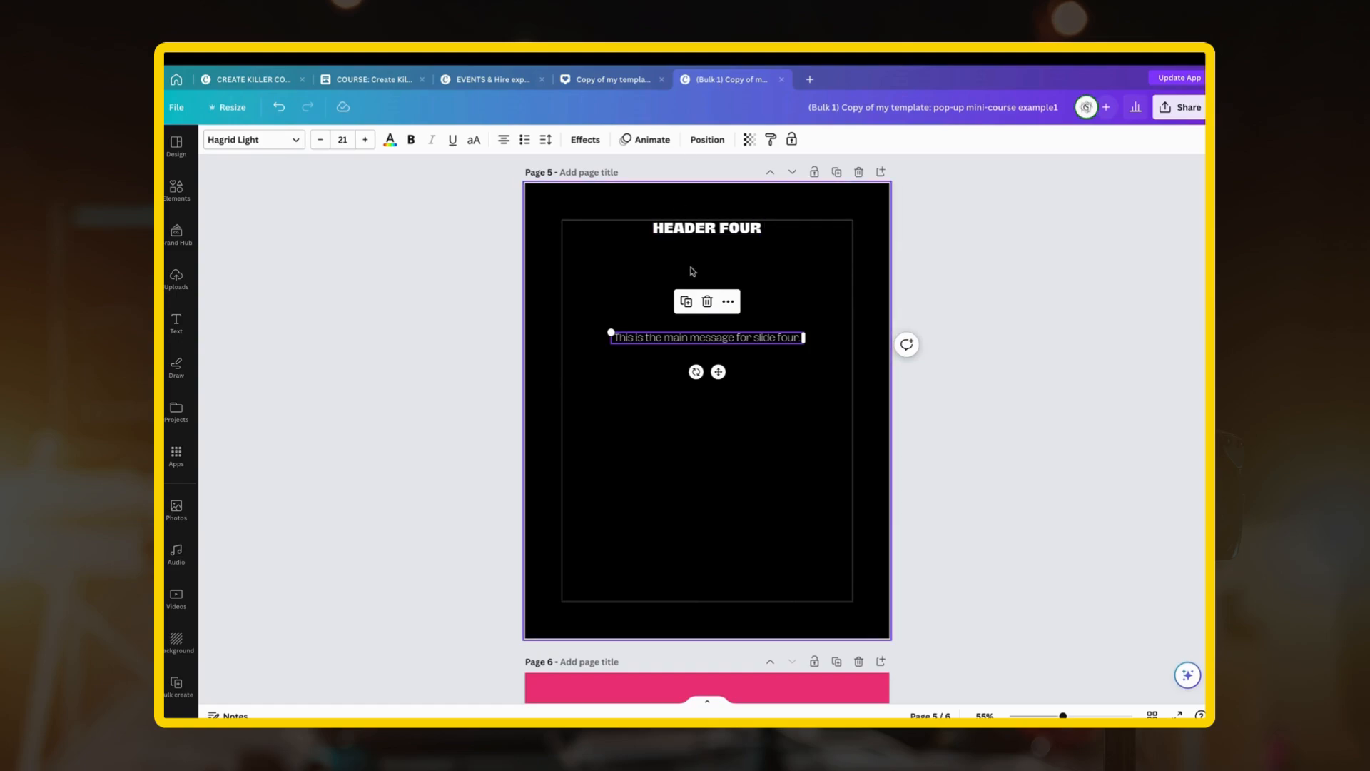
{"action": "scroll", "coordinate": [690, 271], "scroll_direction": "up", "scroll_amount": 20}
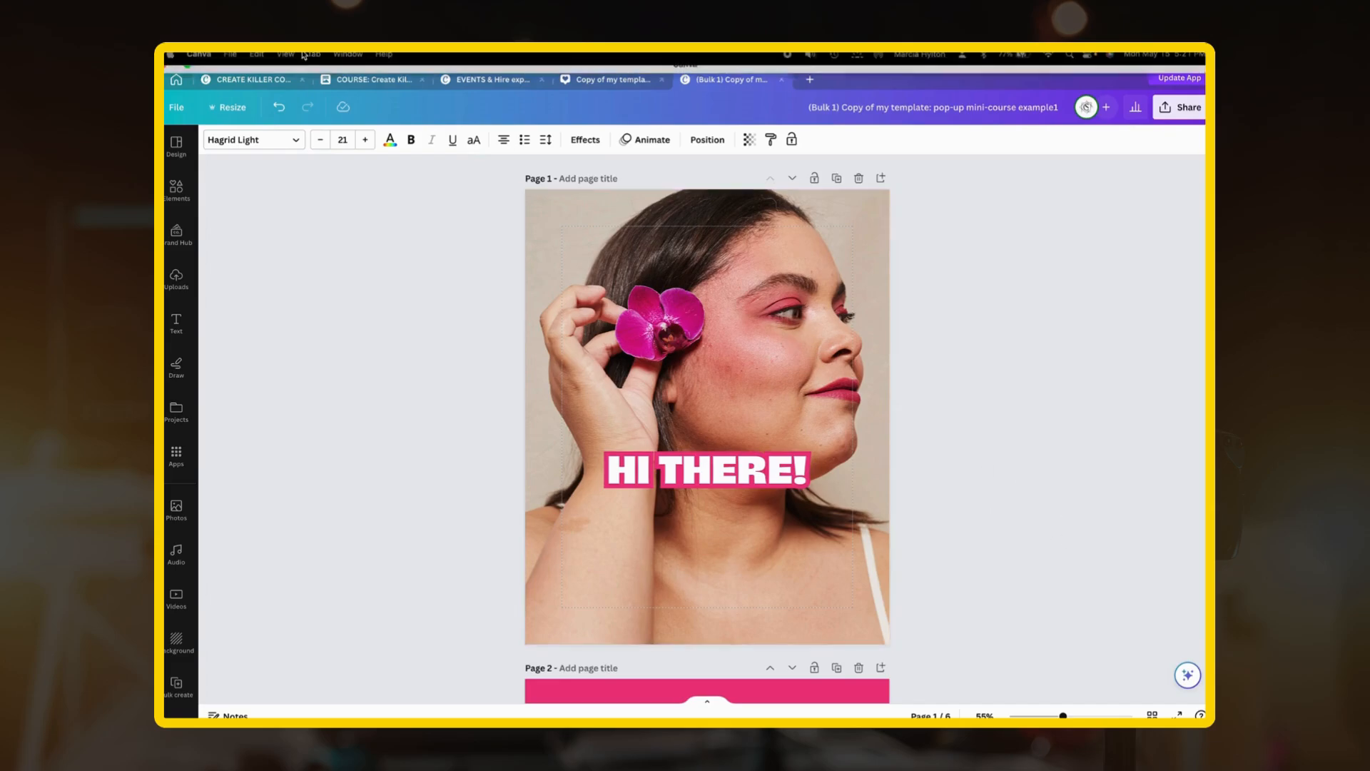
Step: Switch to Google Sheets and examine the Set-Five and Set-Six GS to Canva Automated Instagram Posts spreadsheets
{"action": "mouse_move", "coordinate": [233, 75]}
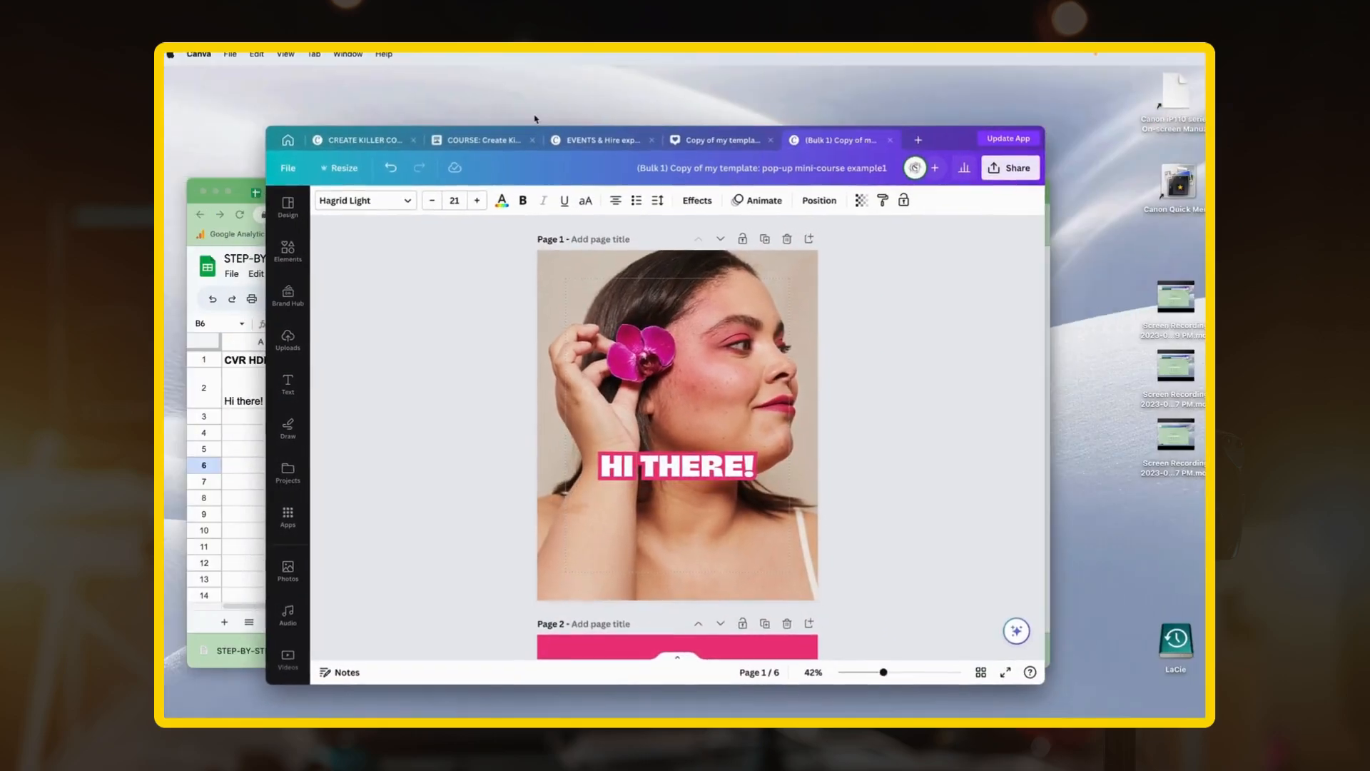
{"action": "left_click", "coordinate": [239, 184]}
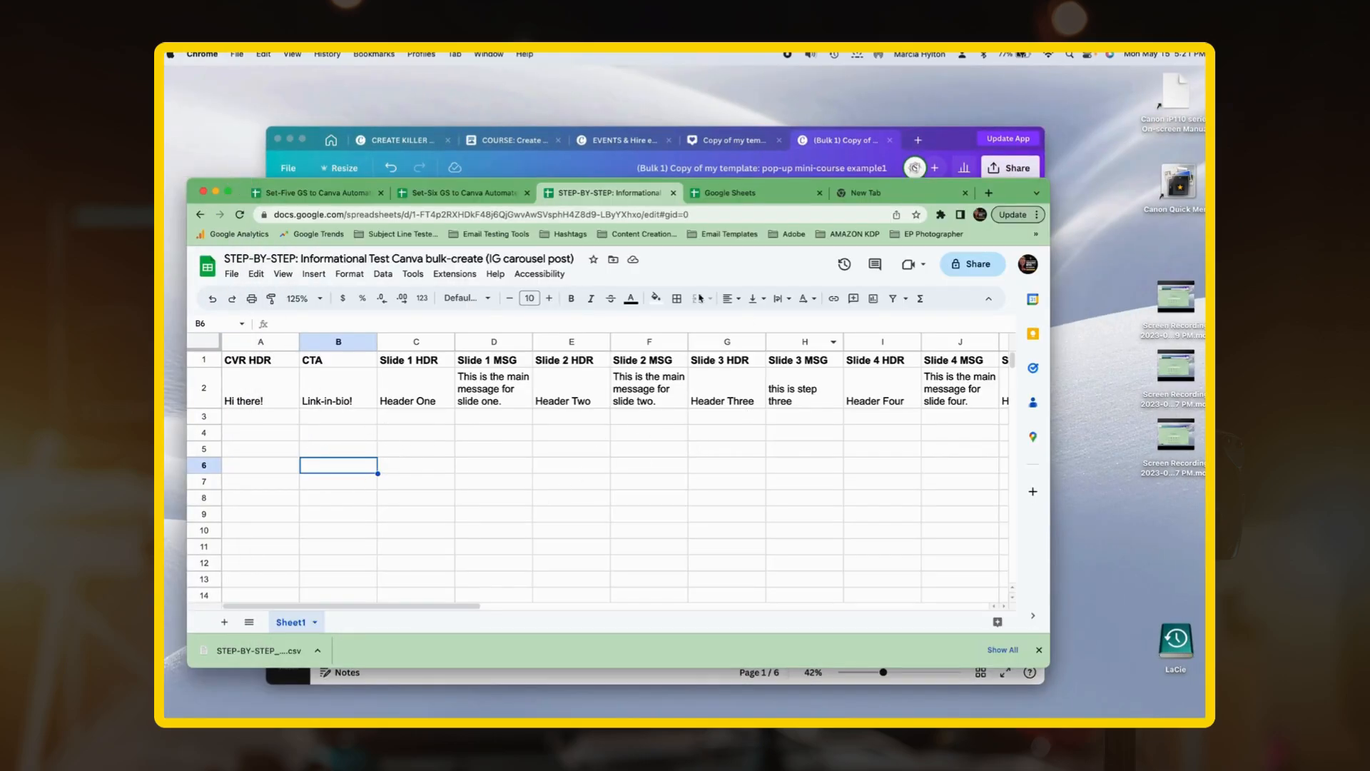
{"action": "left_click", "coordinate": [331, 203]}
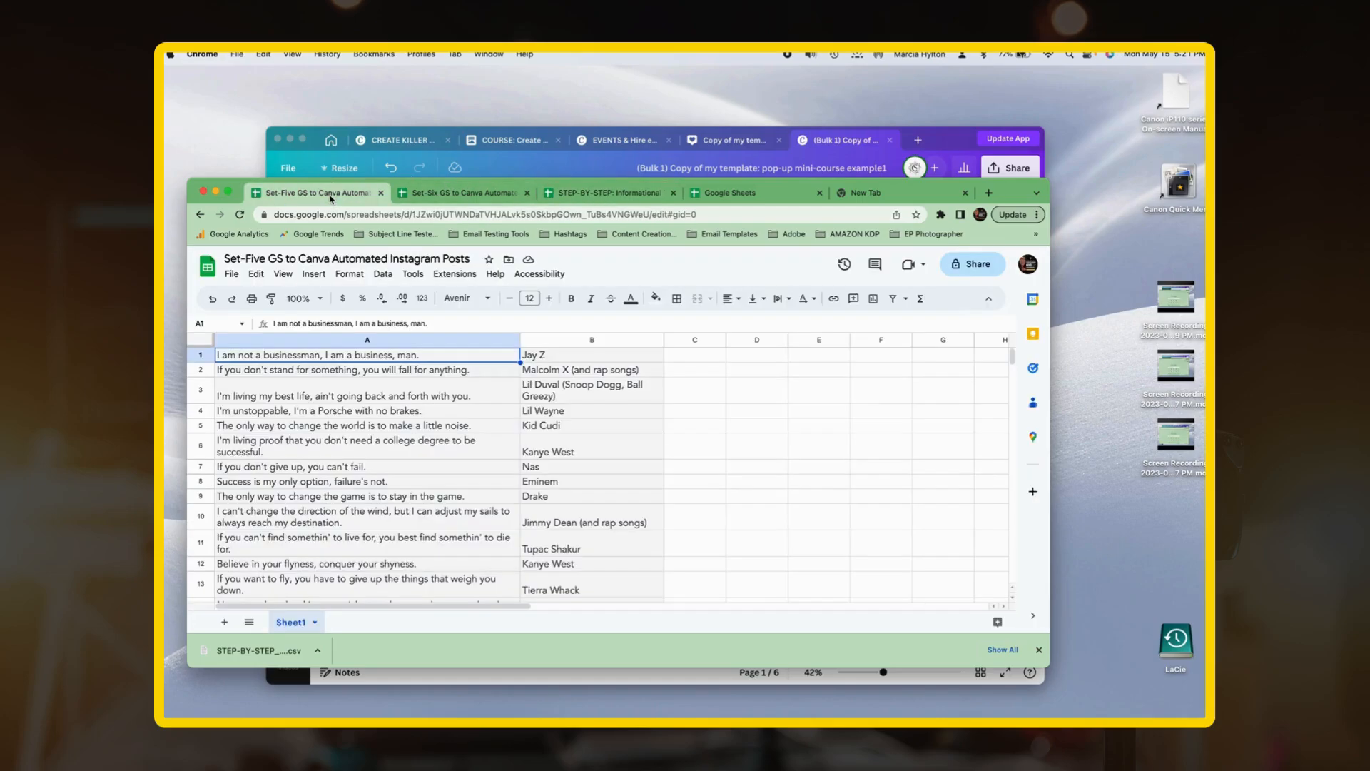
{"action": "left_click", "coordinate": [228, 191]}
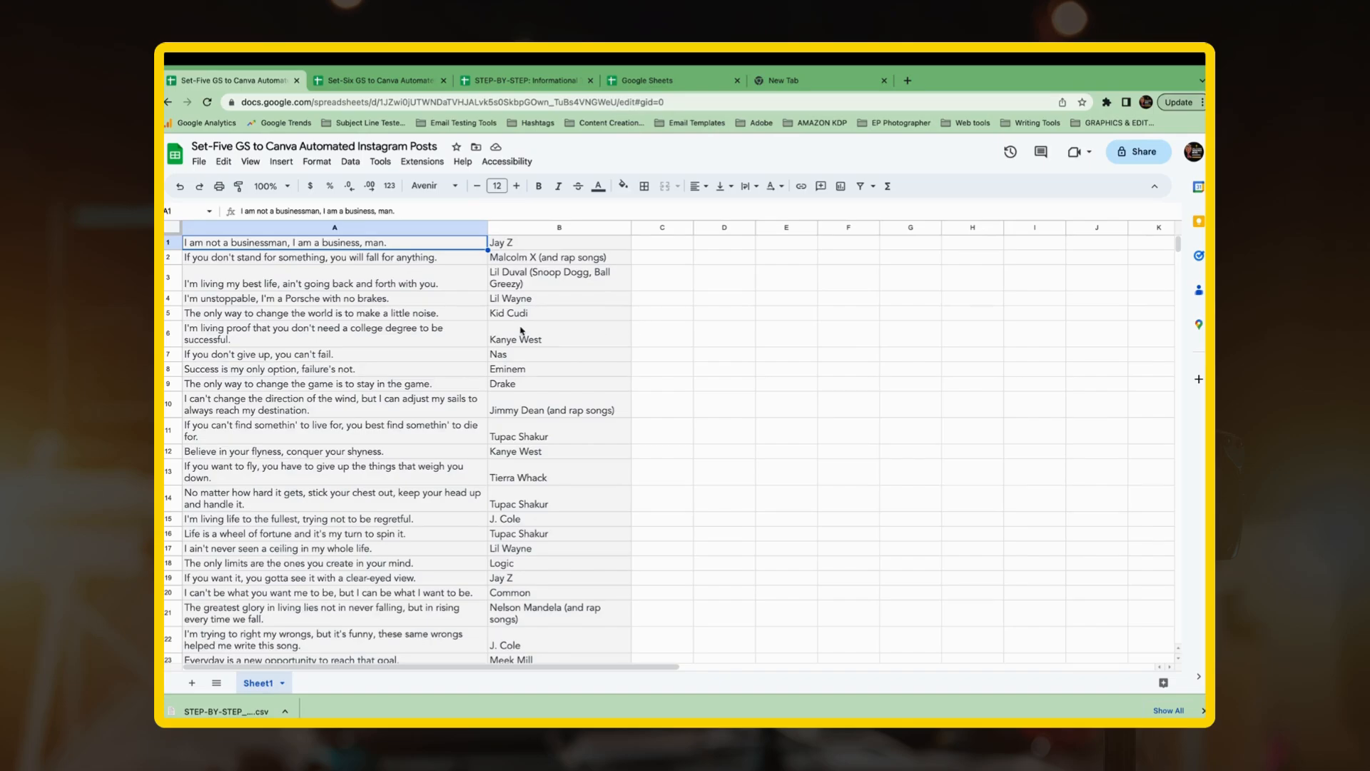
{"action": "left_click", "coordinate": [381, 80]}
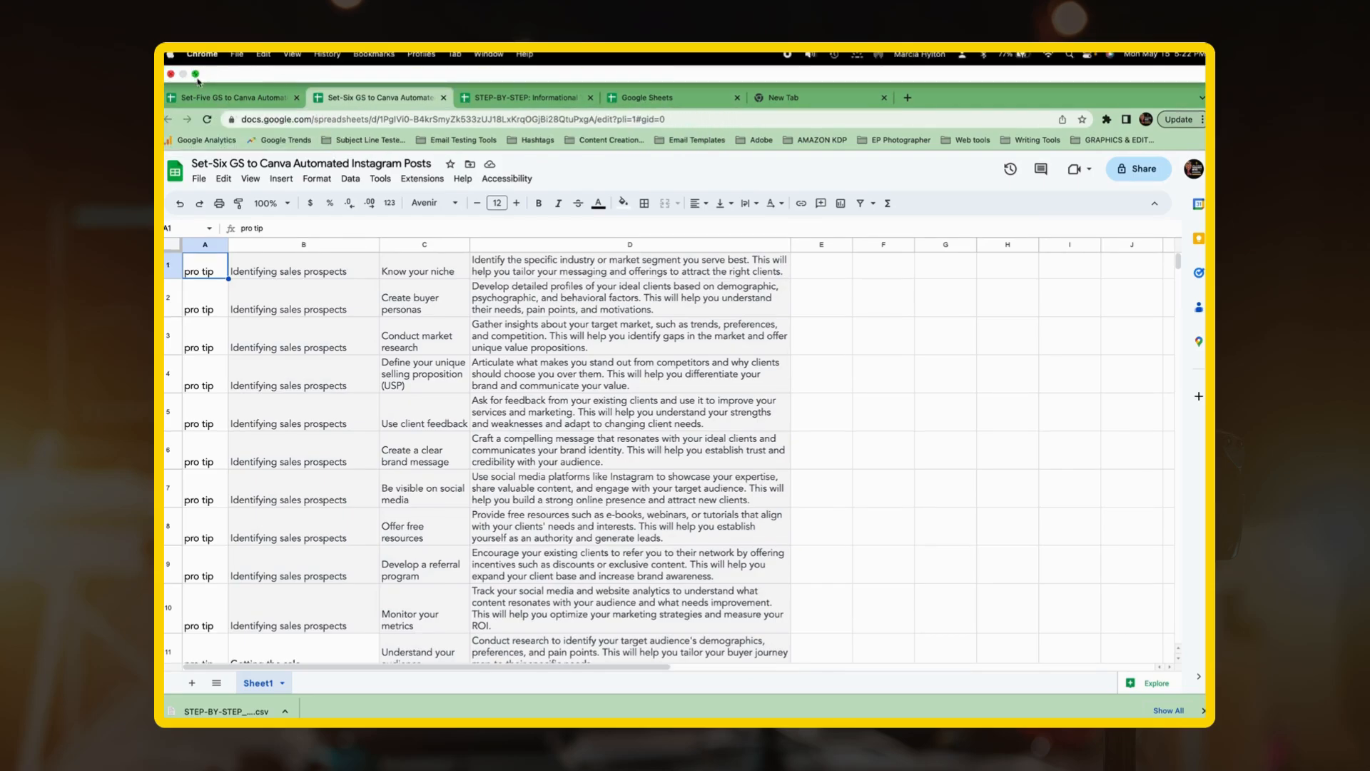
{"action": "left_click", "coordinate": [195, 74]}
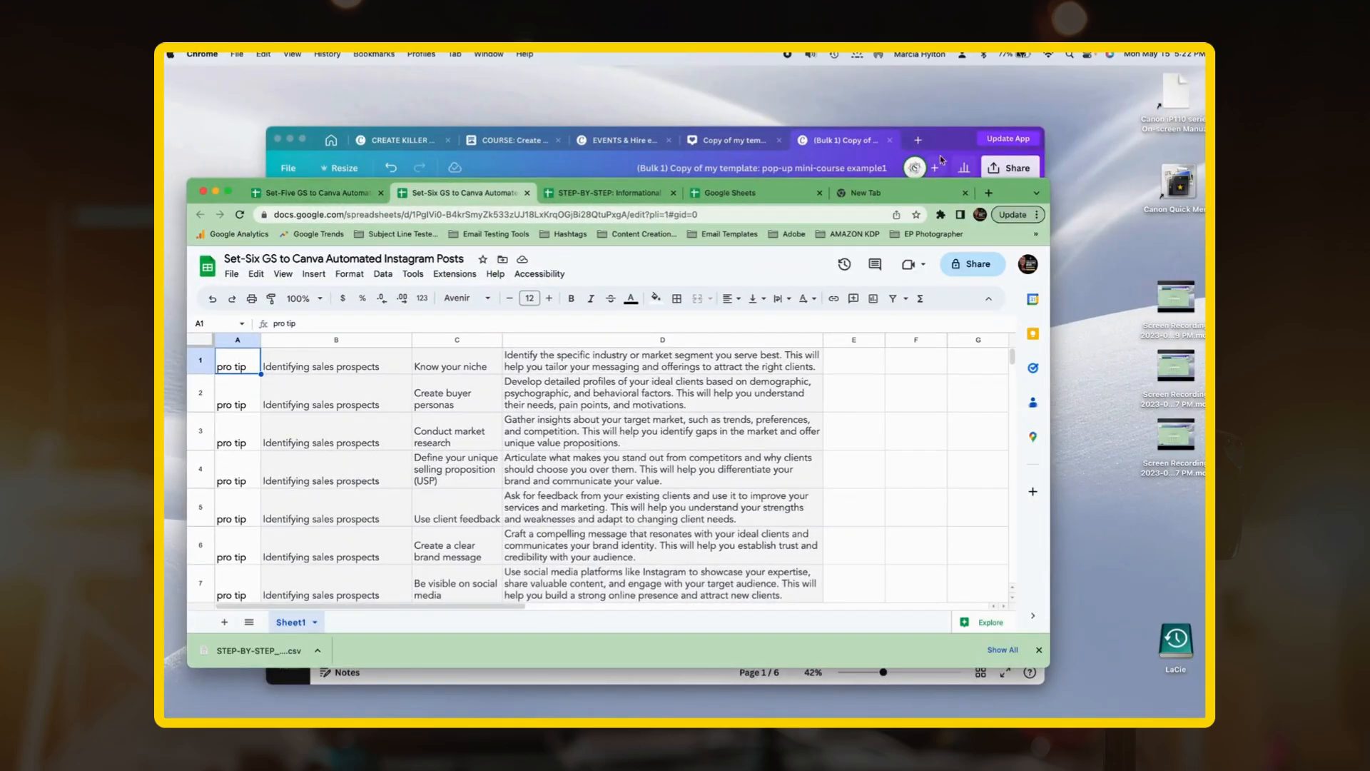
Step: Return to the generated design in Canva at full screen and show all its pages in grid view
{"action": "left_click", "coordinate": [944, 139]}
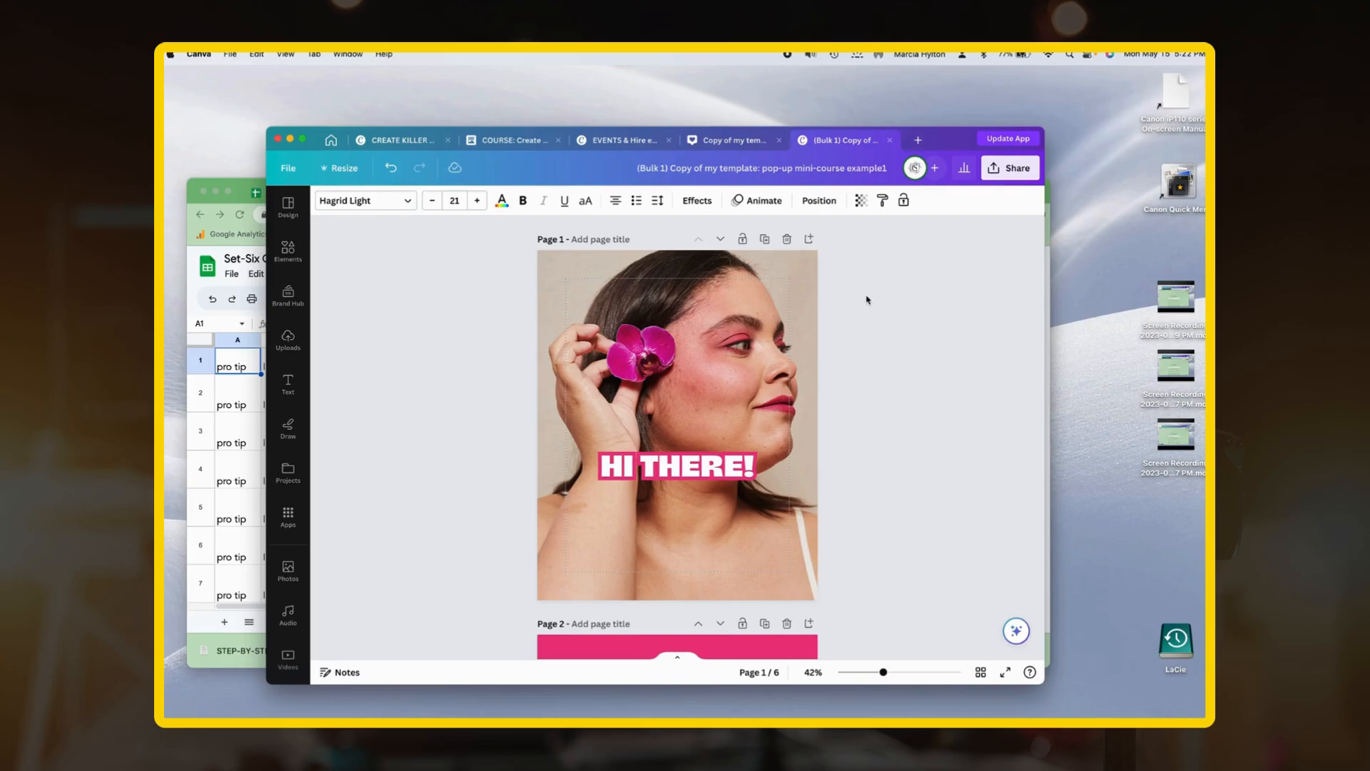
{"action": "left_click", "coordinate": [303, 139]}
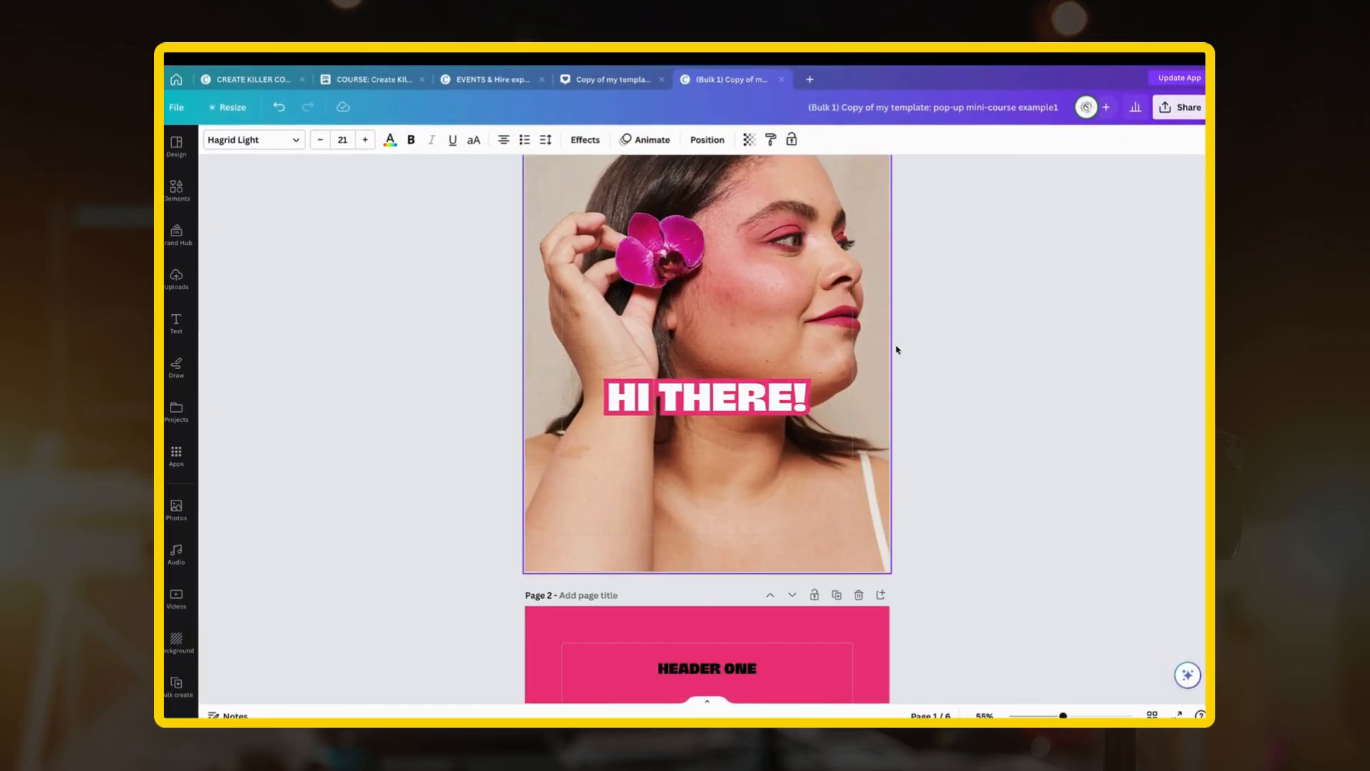
{"action": "left_click", "coordinate": [1150, 712]}
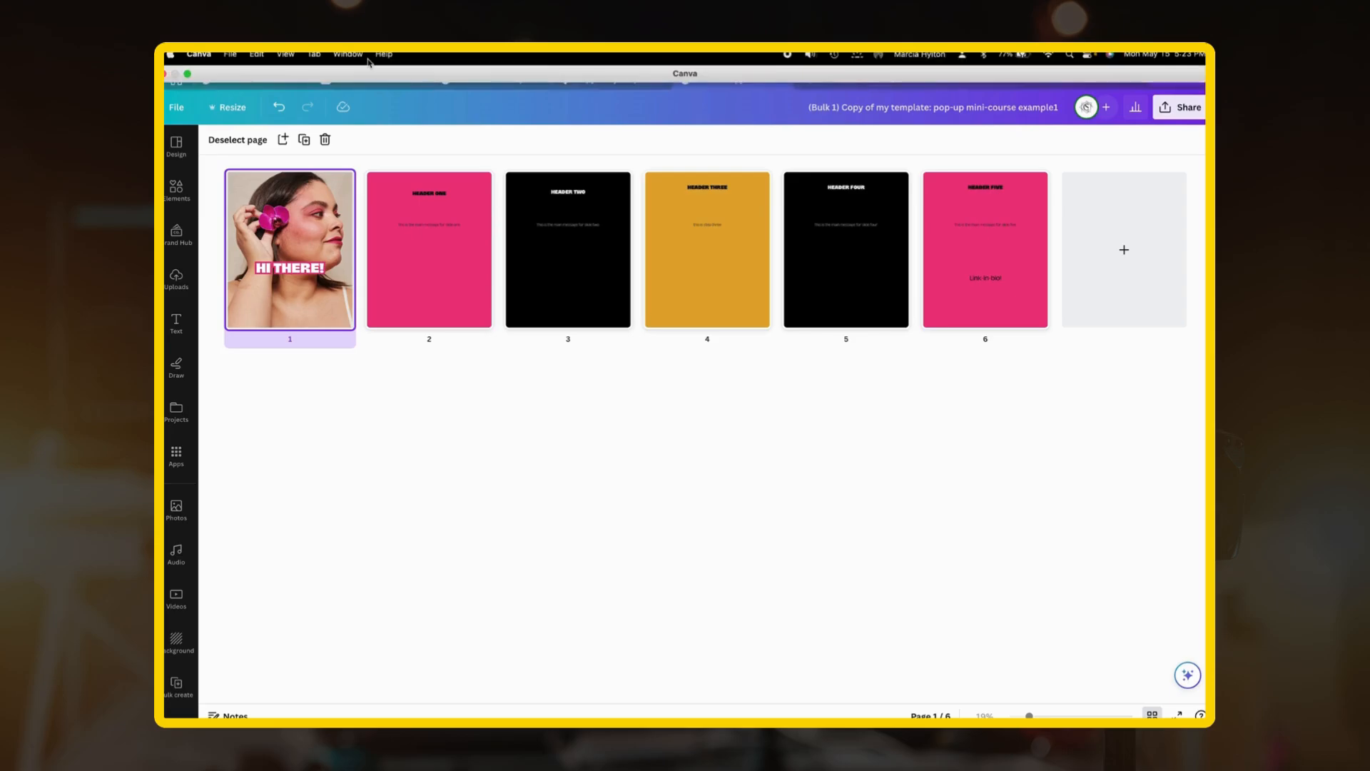
Step: Leave full screen and switch to the Later scheduling calendar in the browser
{"action": "left_click", "coordinate": [189, 78]}
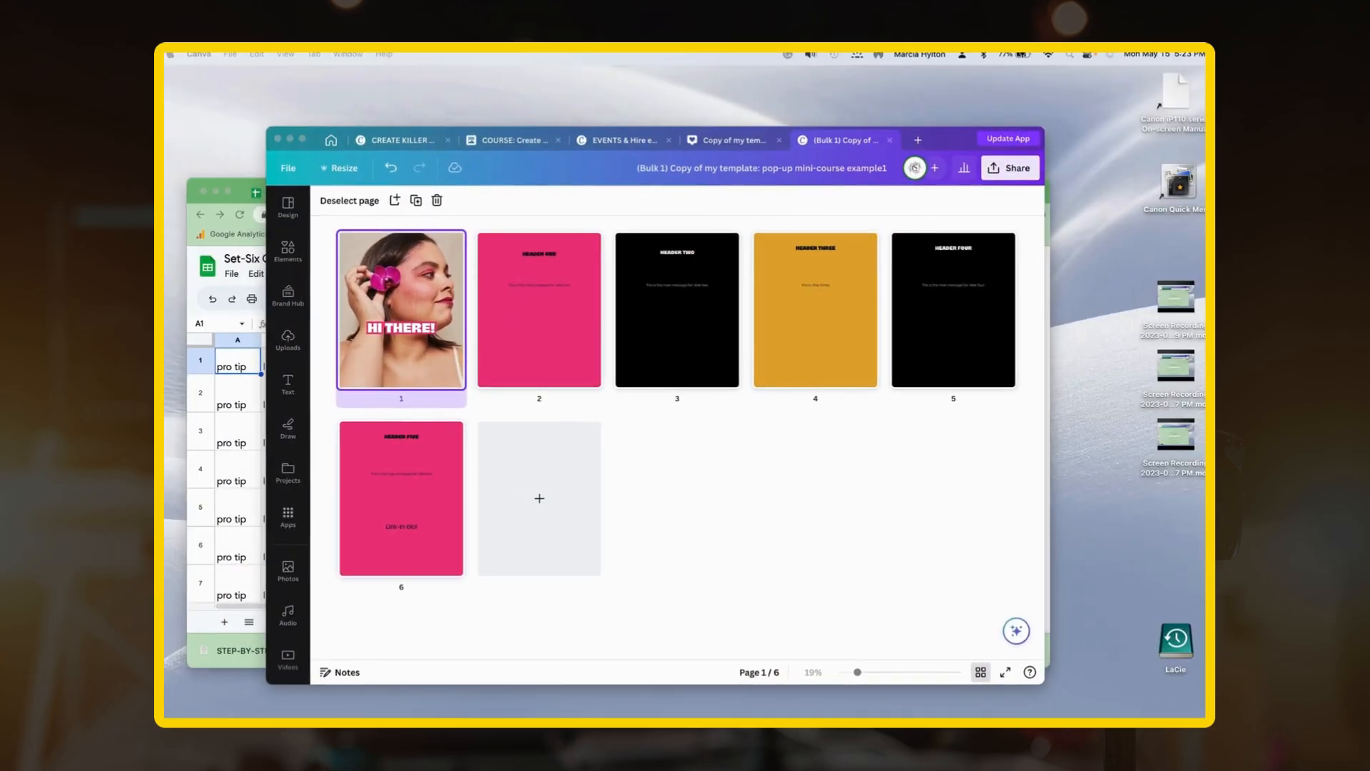
{"action": "left_click_drag", "start_coordinate": [165, 118], "coordinate": [239, 148]}
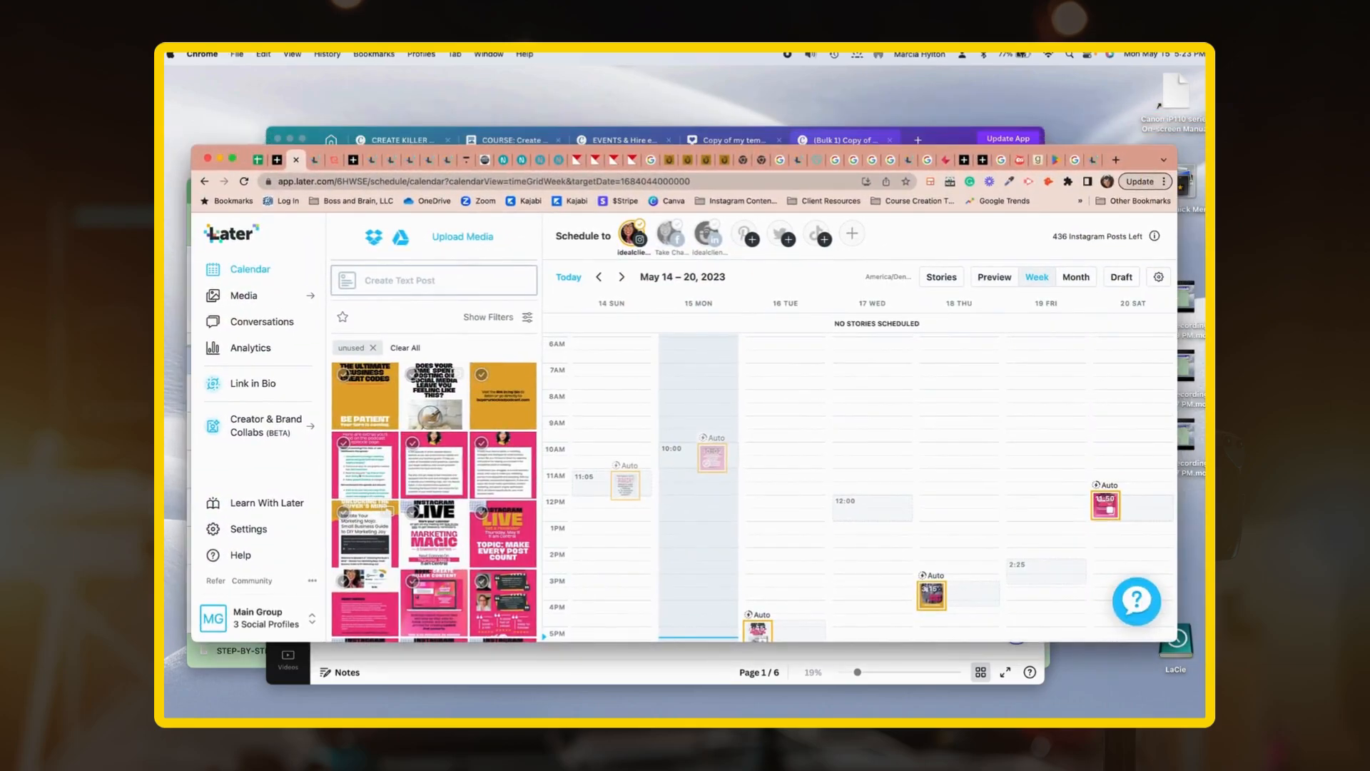
Step: View the previous week in the Later calendar, and show April 2023 in month view to look over its scheduled Instagram posts
{"action": "left_click", "coordinate": [598, 277]}
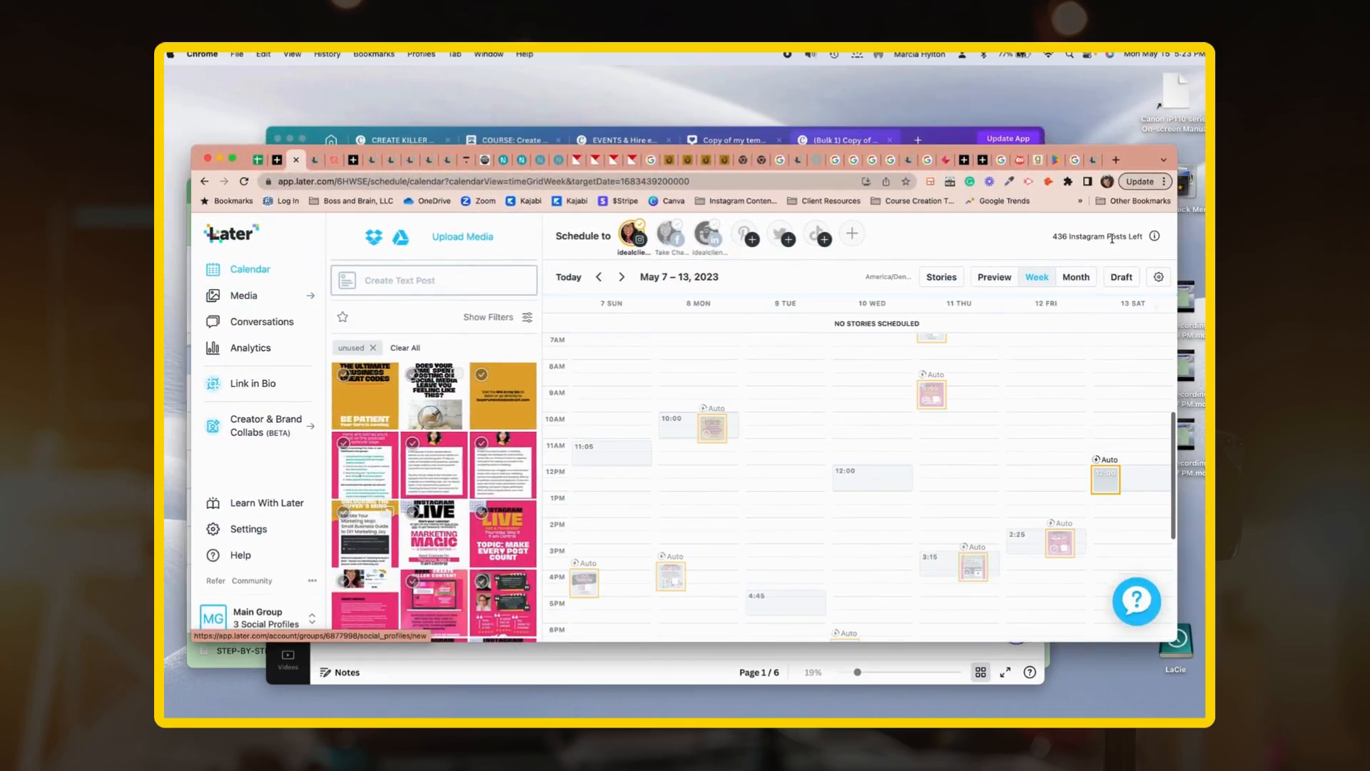
{"action": "left_click", "coordinate": [1076, 277]}
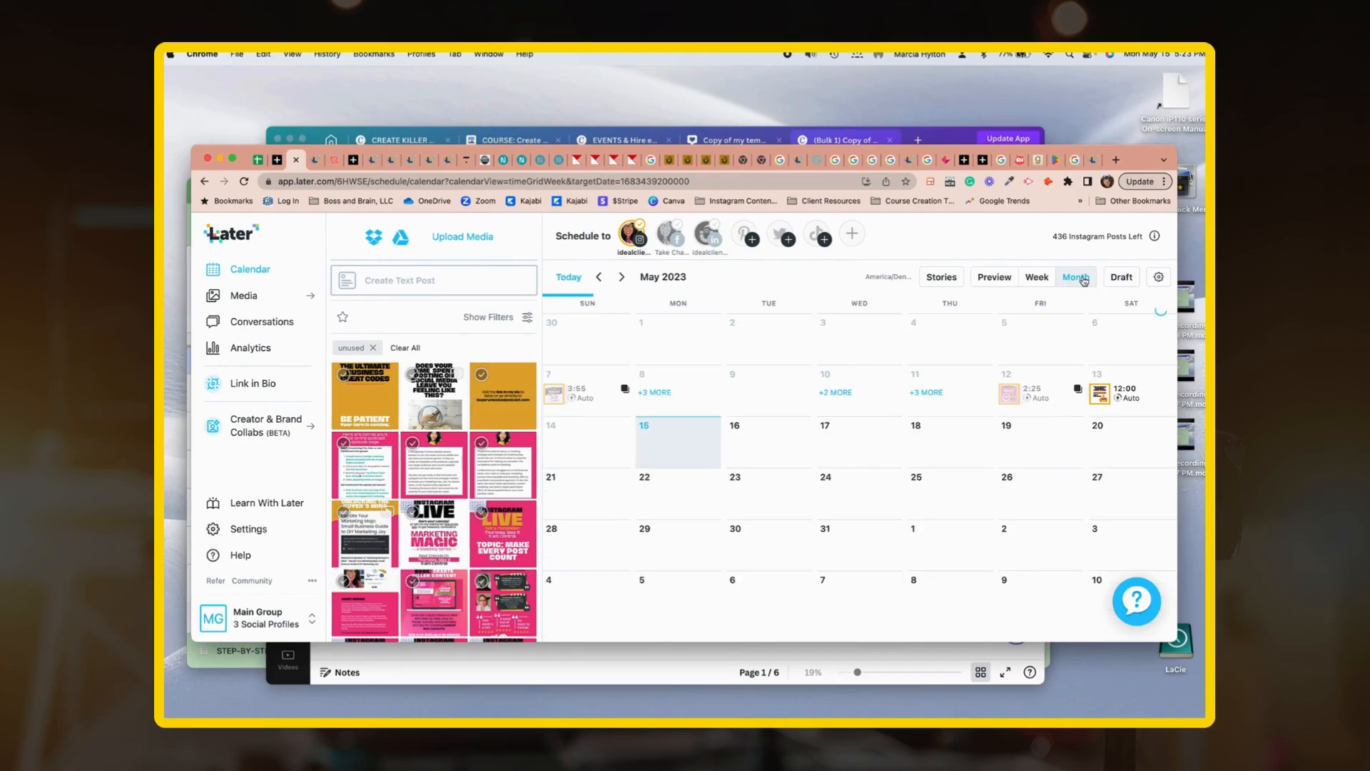
{"action": "left_click", "coordinate": [598, 278]}
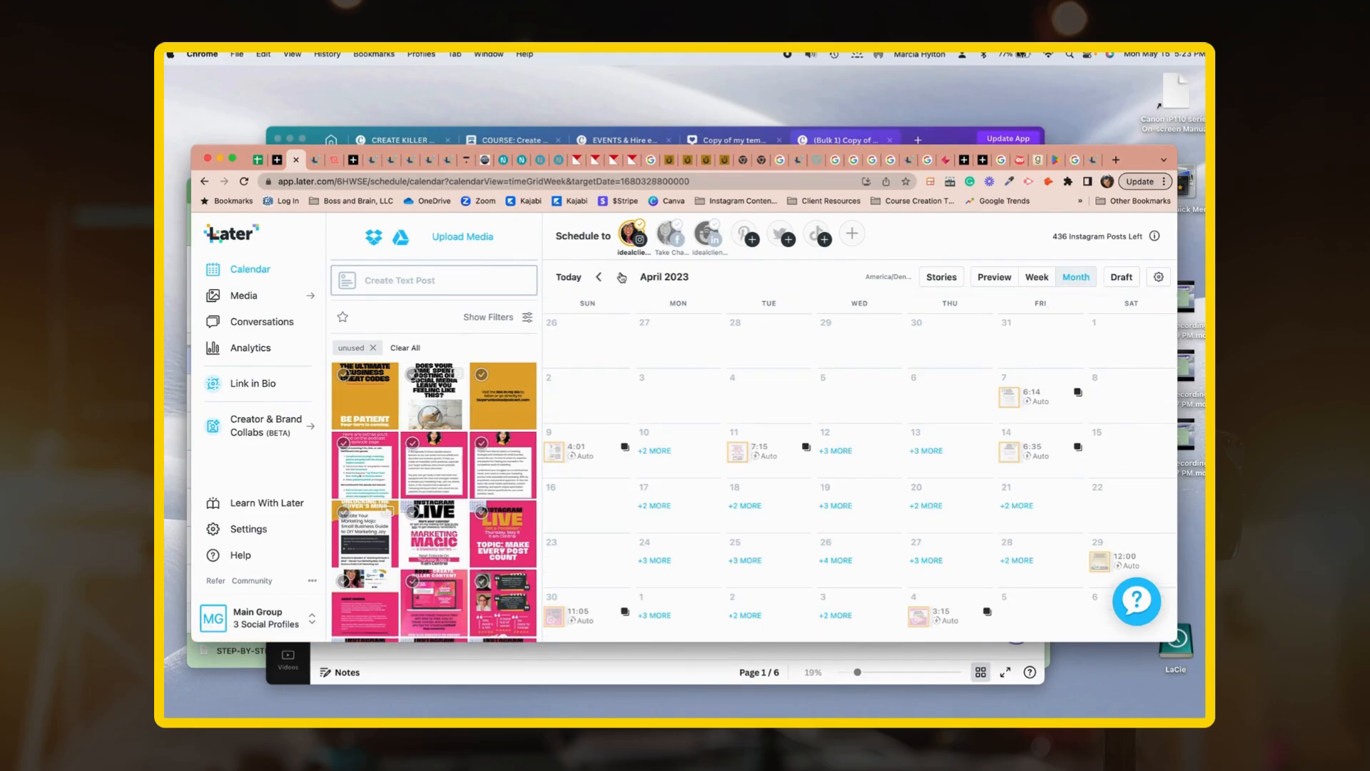
{"action": "scroll", "coordinate": [696, 397], "scroll_direction": "down", "scroll_amount": 2}
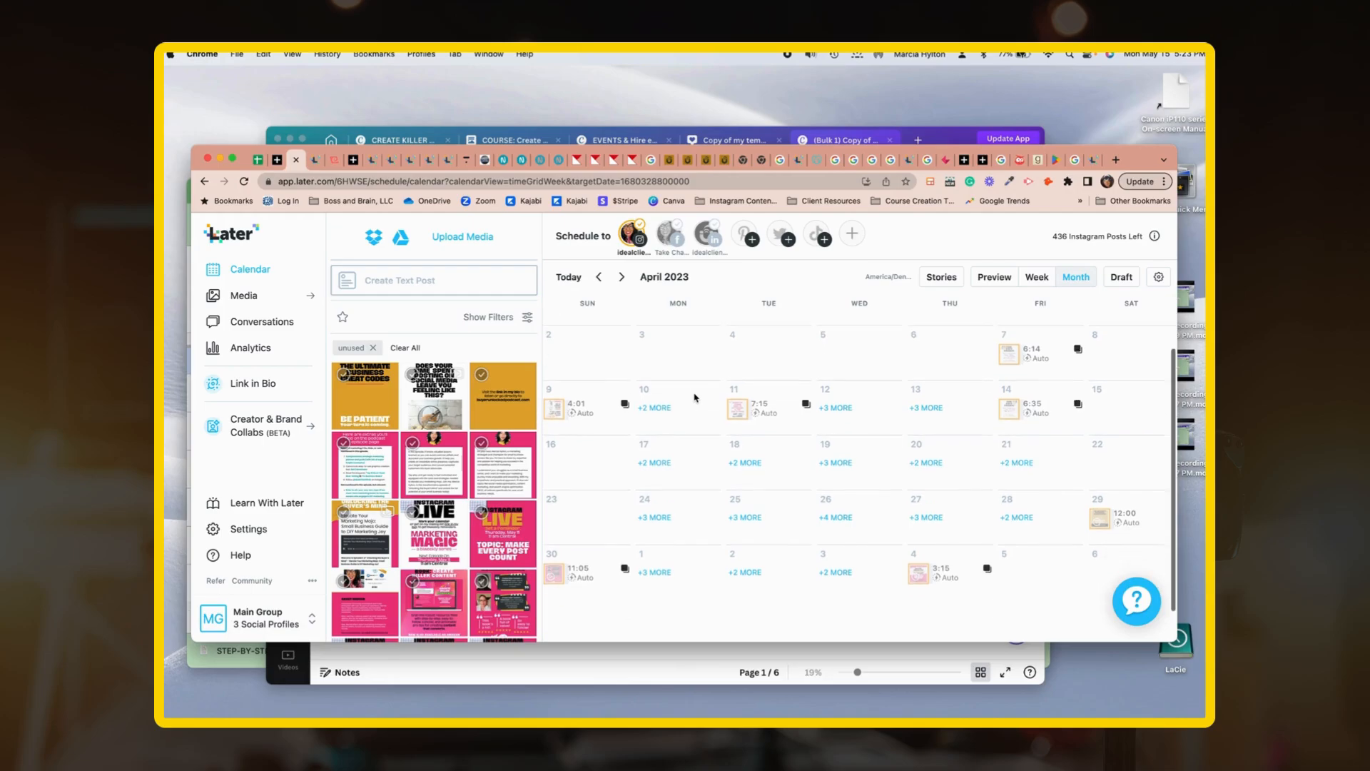
Step: Add the Facebook and LinkedIn profiles to the calendar selection and examine the posts scheduled across April 2023
{"action": "left_click", "coordinate": [674, 239]}
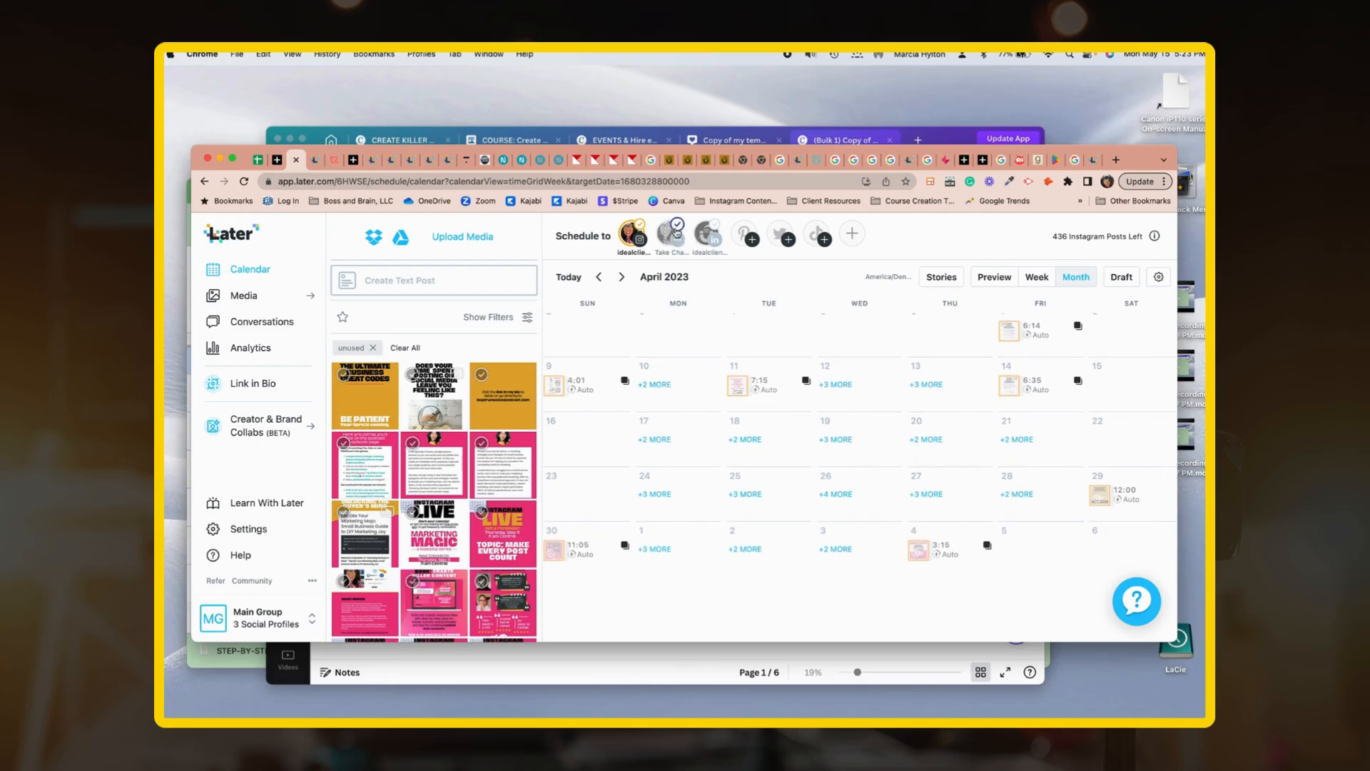
{"action": "left_click", "coordinate": [711, 241]}
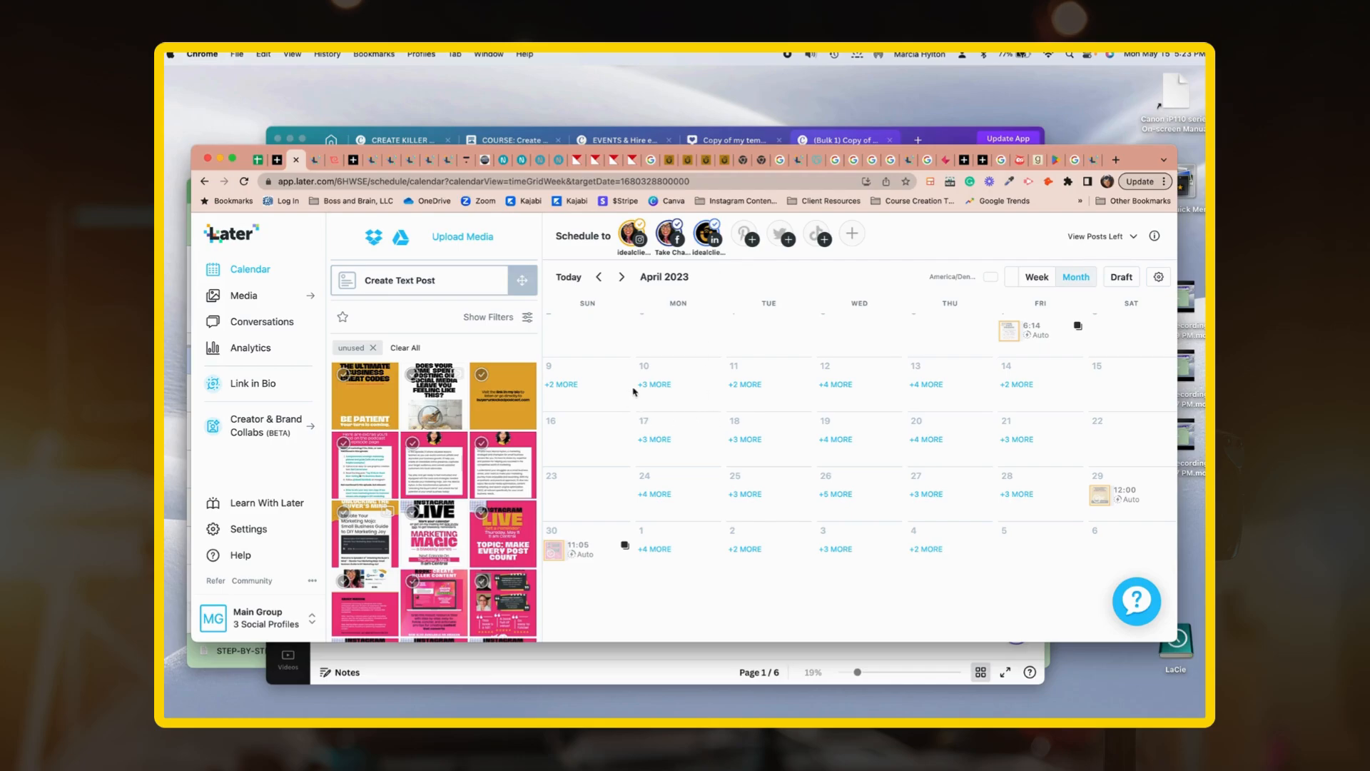
{"action": "scroll", "coordinate": [623, 448], "scroll_direction": "up", "scroll_amount": 1}
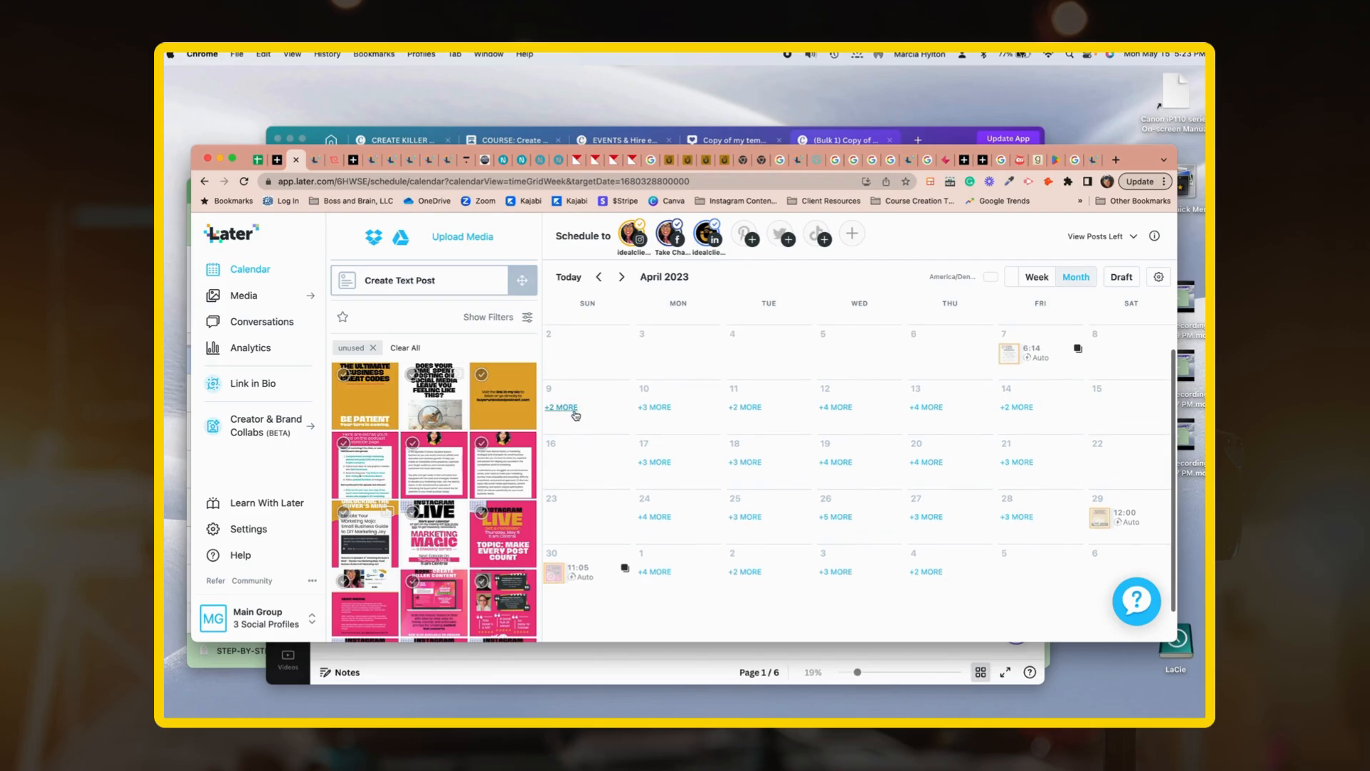
{"action": "scroll", "coordinate": [1023, 441], "scroll_direction": "down", "scroll_amount": 1}
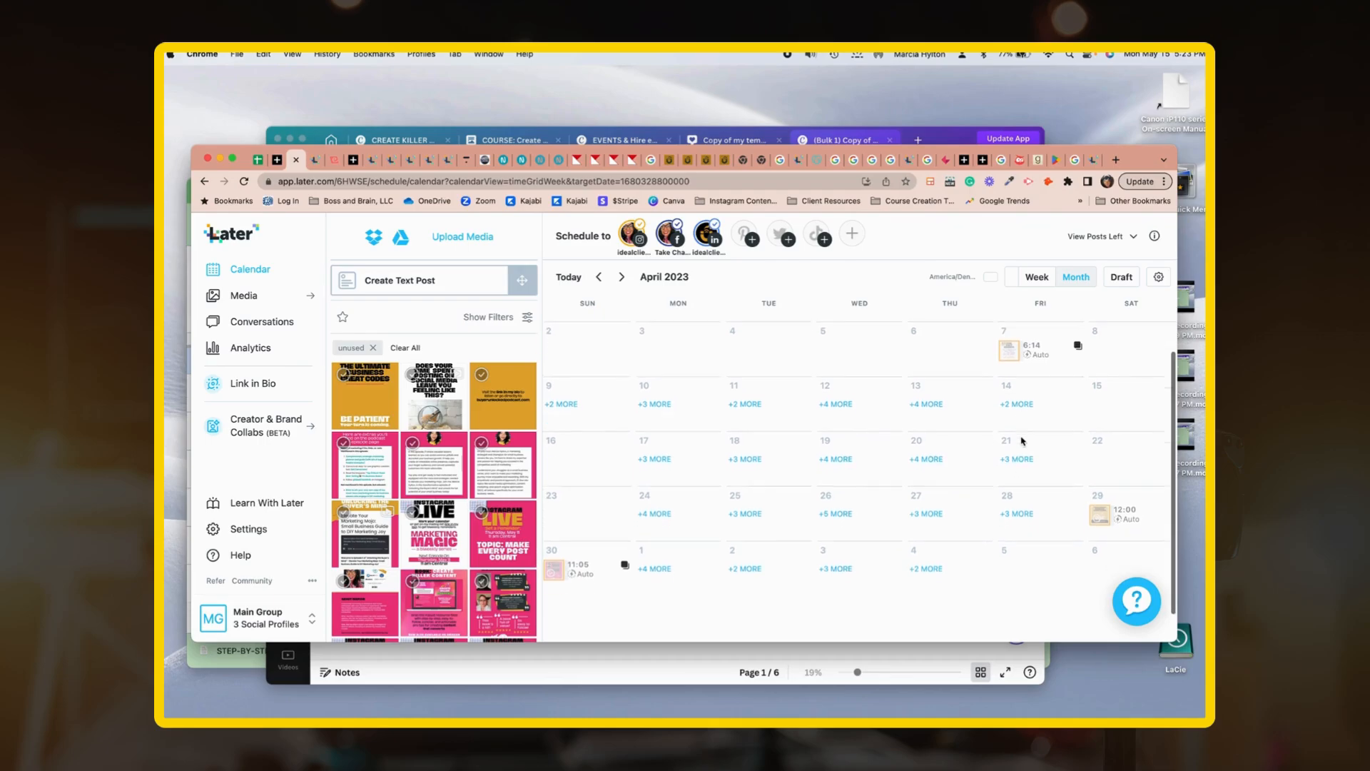
{"action": "scroll", "coordinate": [1023, 441], "scroll_direction": "up", "scroll_amount": 2}
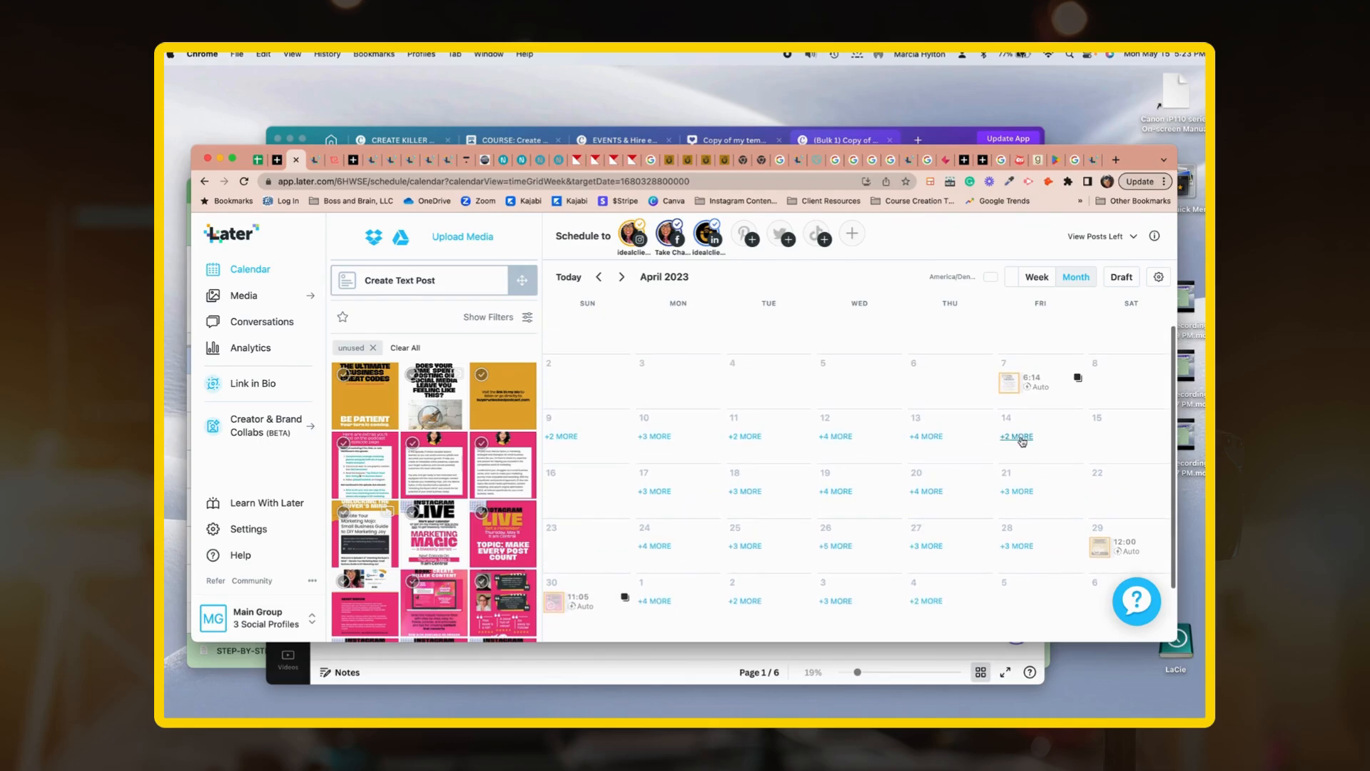
{"action": "scroll", "coordinate": [1022, 441], "scroll_direction": "down", "scroll_amount": 2}
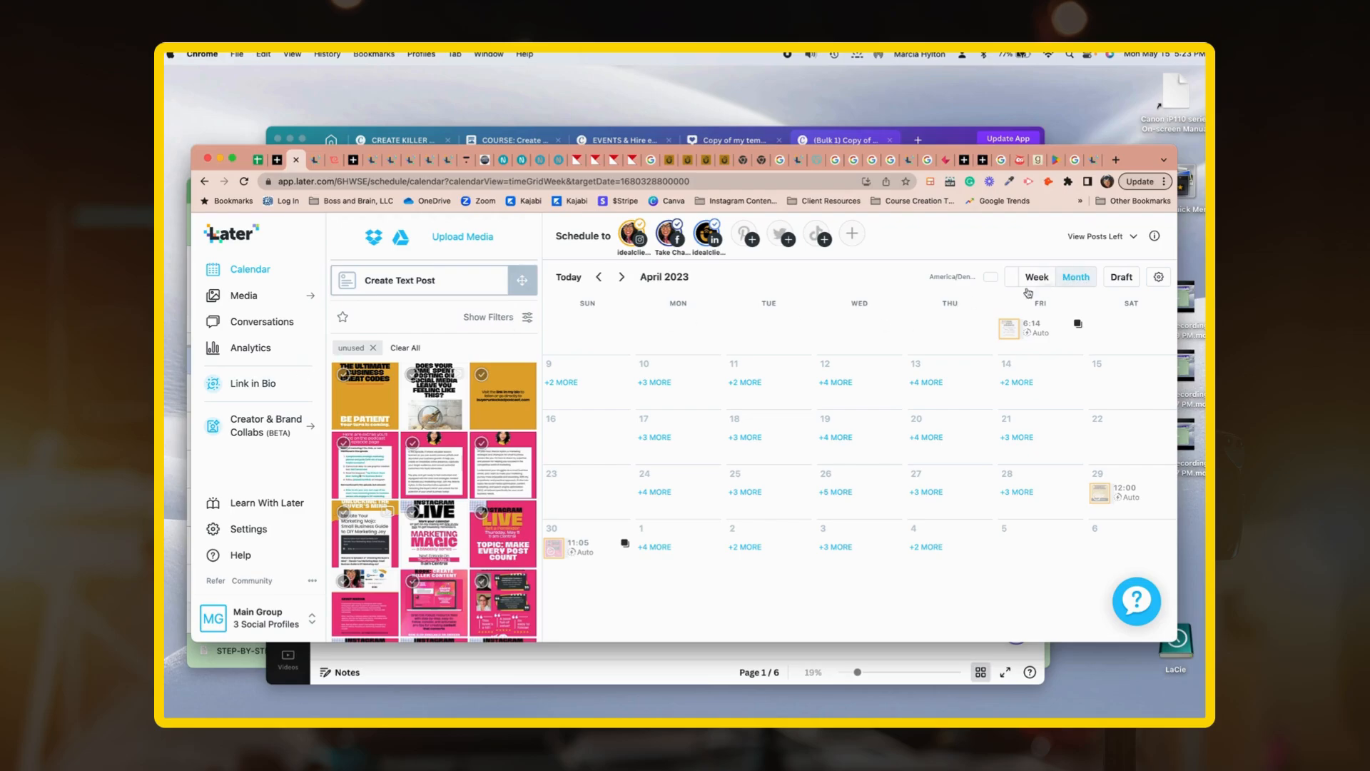
{"action": "scroll", "coordinate": [861, 348], "scroll_direction": "up", "scroll_amount": 2}
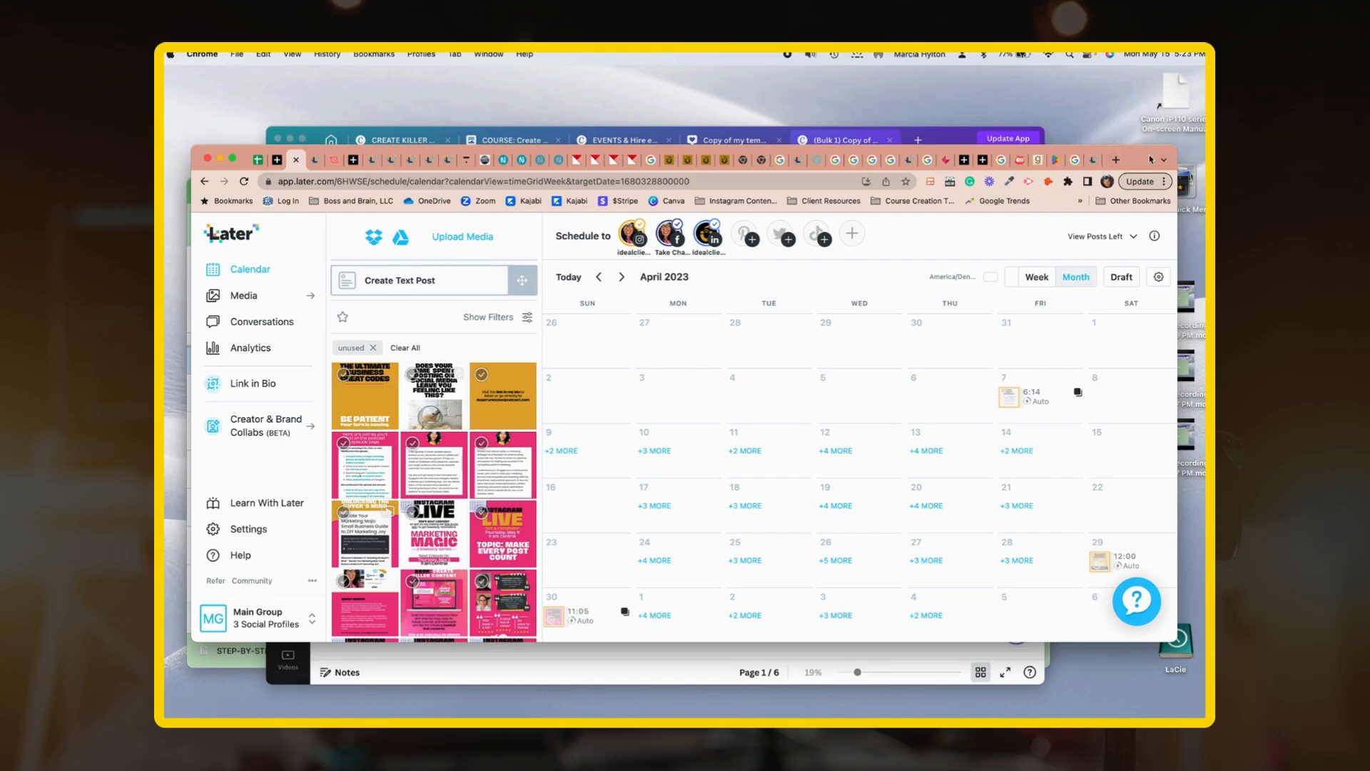
Step: Move the Later browser window out of the way and return to the generated Canva design at full screen
{"action": "left_click_drag", "start_coordinate": [1143, 150], "coordinate": [164, 202]}
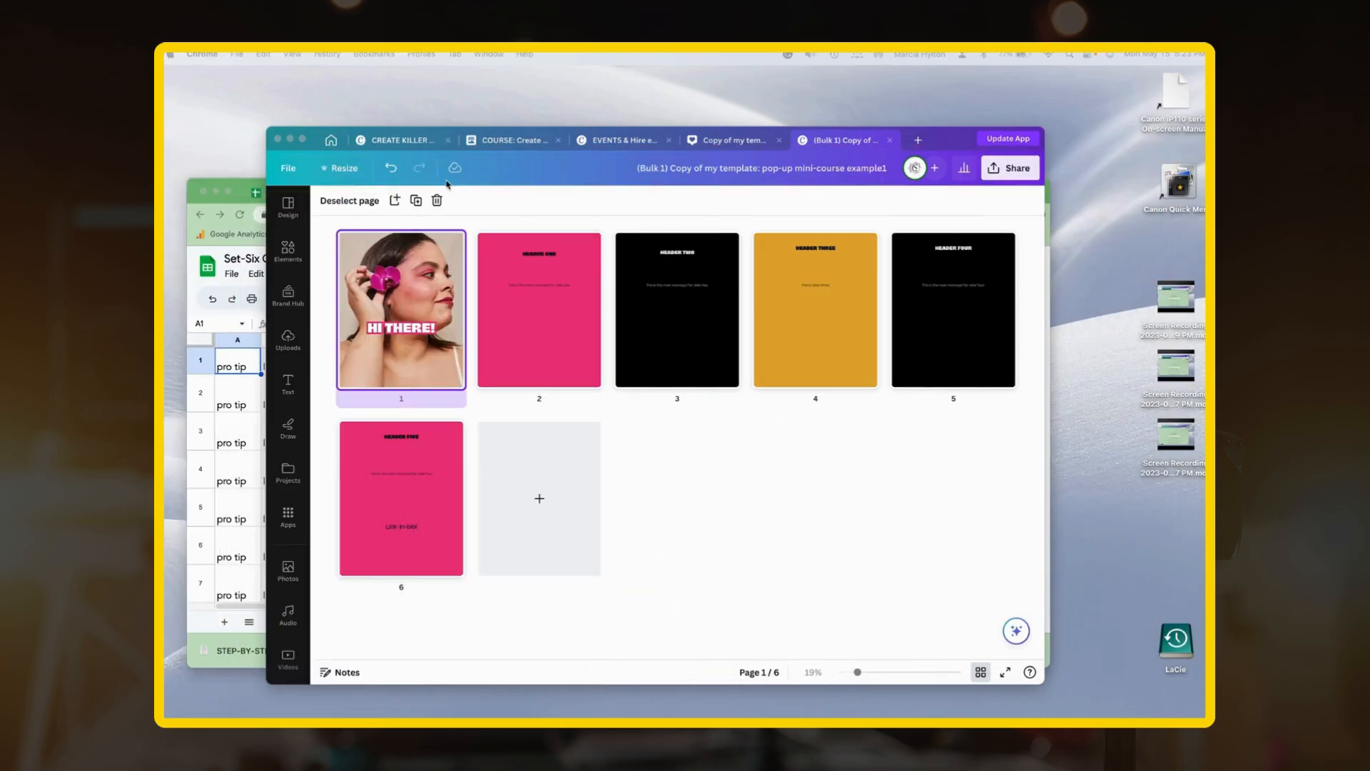
{"action": "left_click", "coordinate": [784, 559]}
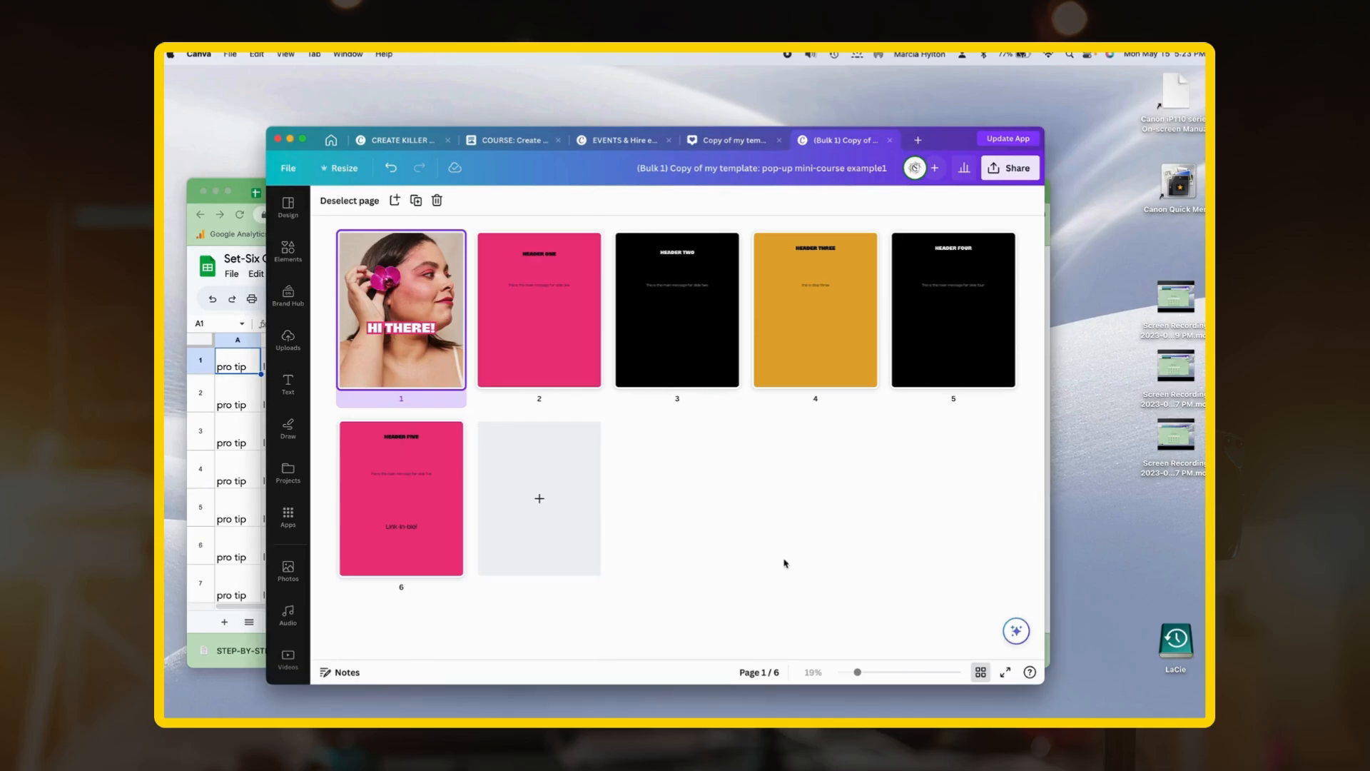
{"action": "left_click", "coordinate": [303, 139]}
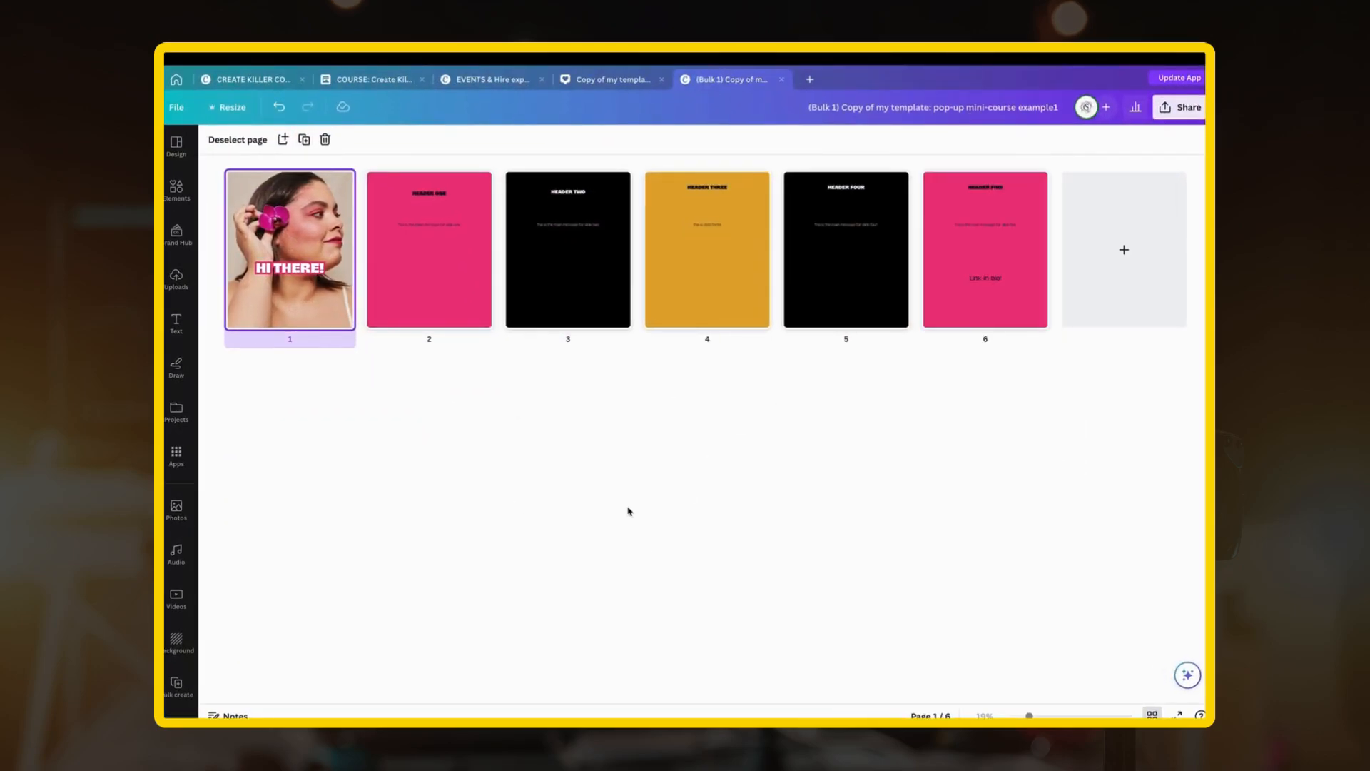